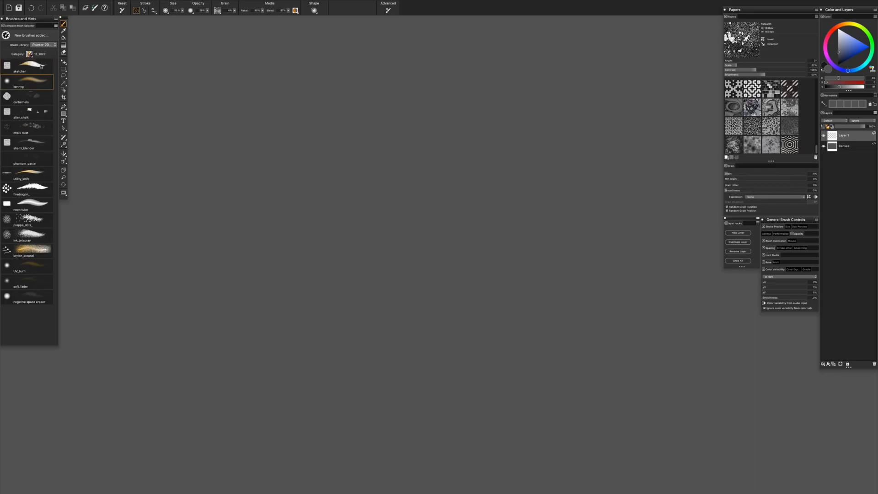
- Sketch flowing, overlapping curves and loops across the middle of the canvas with the sketcher brush
{"action": "left_click", "coordinate": [40, 66]}
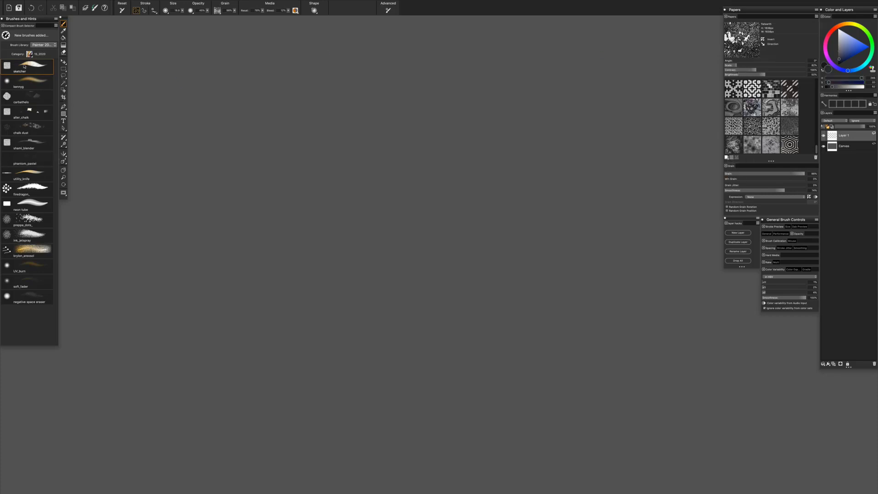
{"action": "mouse_move", "coordinate": [232, 211]}
{"action": "left_mouse_down"}
{"action": "mouse_move", "coordinate": [313, 159]}
{"action": "mouse_move", "coordinate": [530, 113]}
{"action": "left_mouse_up"}
{"action": "left_click_drag", "start_coordinate": [340, 254], "coordinate": [610, 128]}
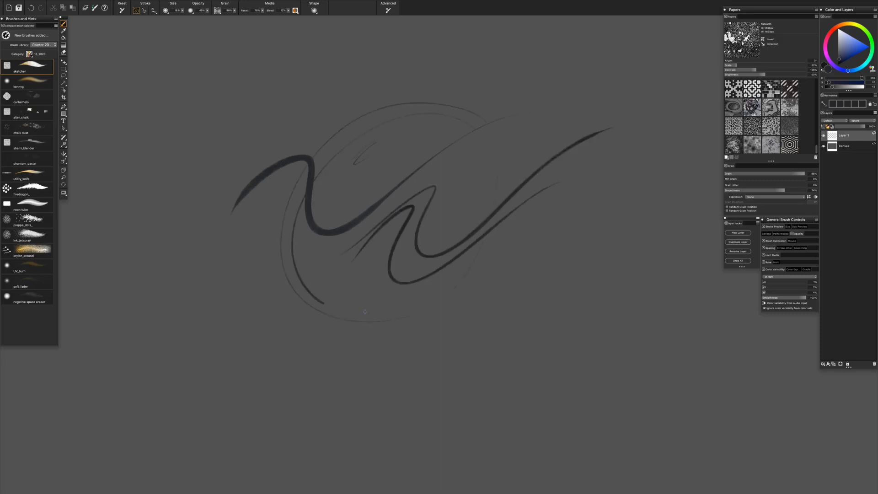
{"action": "left_click_drag", "start_coordinate": [365, 312], "coordinate": [477, 198]}
{"action": "left_click_drag", "start_coordinate": [376, 167], "coordinate": [401, 189]}
{"action": "left_click_drag", "start_coordinate": [217, 250], "coordinate": [530, 225]}
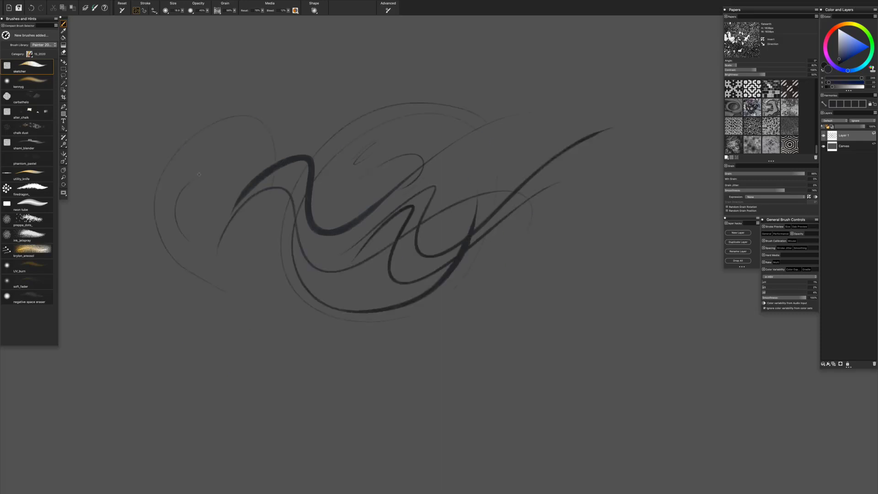
{"action": "left_click_drag", "start_coordinate": [187, 389], "coordinate": [301, 201]}
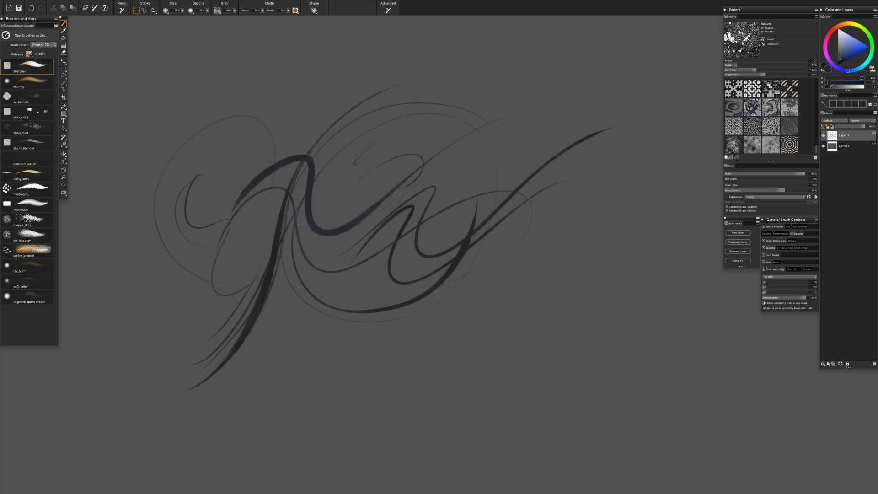
{"action": "left_click_drag", "start_coordinate": [647, 110], "coordinate": [443, 292]}
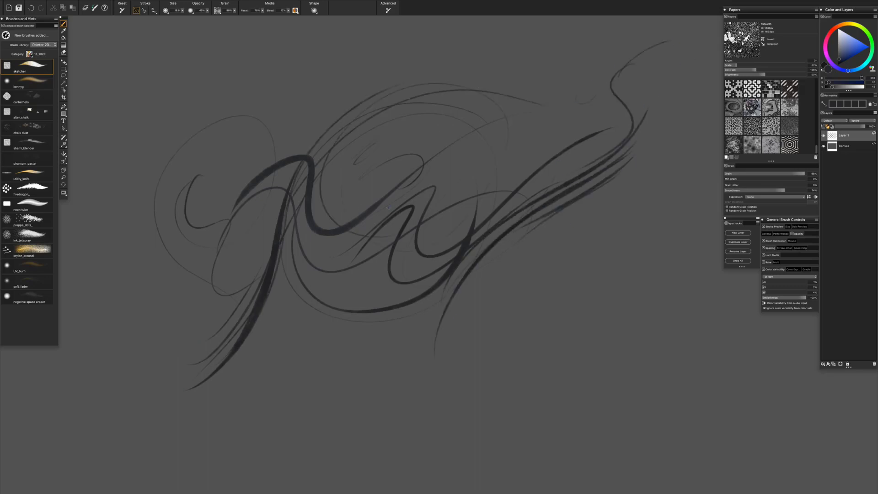
- Add large rounded contour lines around the sketch, with a dark wavy stroke through its upper part
{"action": "left_click_drag", "start_coordinate": [389, 83], "coordinate": [457, 323]}
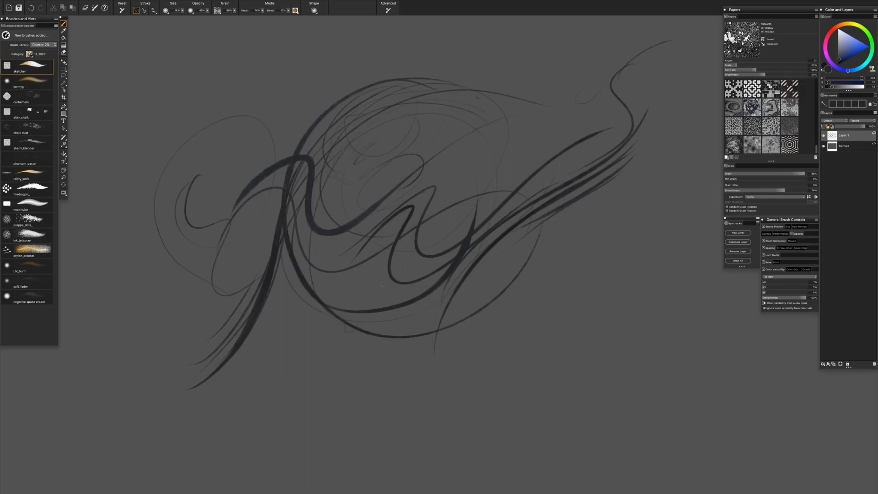
{"action": "left_click_drag", "start_coordinate": [526, 134], "coordinate": [427, 359]}
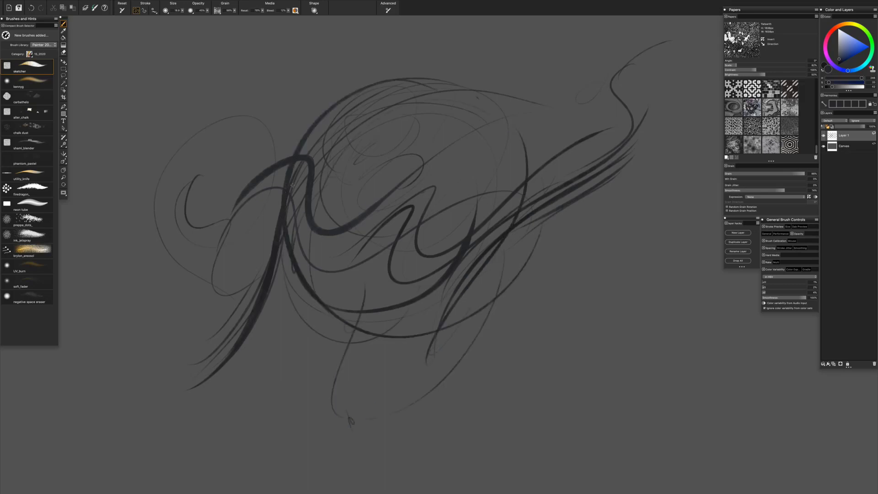
{"action": "left_click_drag", "start_coordinate": [284, 224], "coordinate": [535, 225]}
{"action": "left_click_drag", "start_coordinate": [430, 100], "coordinate": [473, 269]}
{"action": "left_click_drag", "start_coordinate": [321, 192], "coordinate": [503, 106]}
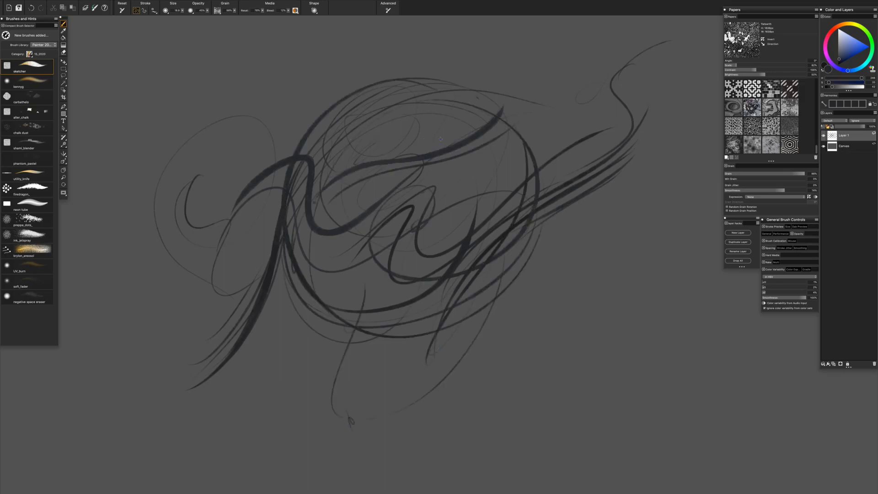
- Block in a broad dark navy diagonal mass over the line sketch with a much larger brush
{"action": "left_click_drag", "start_coordinate": [488, 146], "coordinate": [508, 166]}
{"action": "mouse_move", "coordinate": [481, 132]}
{"action": "left_mouse_down"}
{"action": "mouse_move", "coordinate": [439, 137]}
{"action": "mouse_move", "coordinate": [460, 120]}
{"action": "mouse_move", "coordinate": [361, 171]}
{"action": "mouse_move", "coordinate": [398, 220]}
{"action": "mouse_move", "coordinate": [334, 228]}
{"action": "mouse_move", "coordinate": [336, 208]}
{"action": "mouse_move", "coordinate": [271, 257]}
{"action": "mouse_move", "coordinate": [446, 224]}
{"action": "mouse_move", "coordinate": [301, 368]}
{"action": "mouse_move", "coordinate": [418, 316]}
{"action": "left_mouse_up"}
{"action": "key", "text": "alt+super+1"}
{"action": "key", "text": "alt+super+1"}
{"action": "key", "text": "alt+super+1"}
- Choose a pale lavender and paint a solid light area along the underside of the dark mass
{"action": "left_click", "coordinate": [383, 234]}
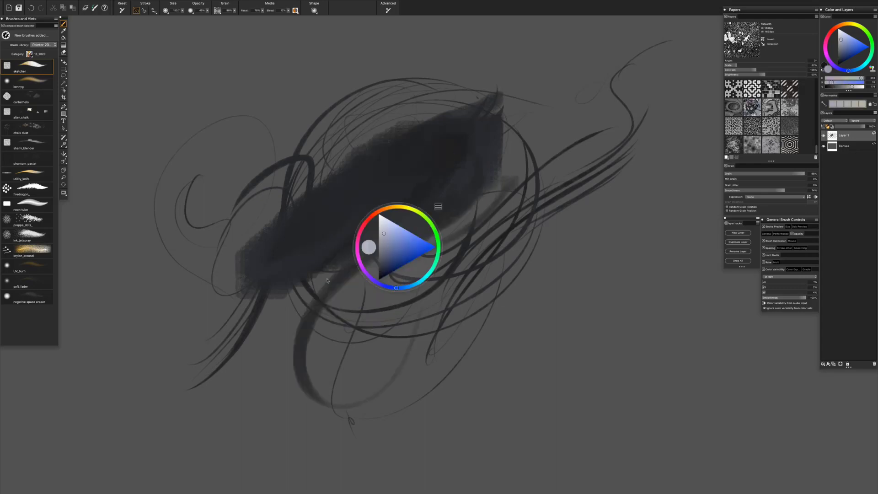
{"action": "key", "text": "alt+super+1"}
{"action": "mouse_move", "coordinate": [306, 284]}
{"action": "left_mouse_down"}
{"action": "mouse_move", "coordinate": [480, 139]}
{"action": "mouse_move", "coordinate": [491, 147]}
{"action": "mouse_move", "coordinate": [441, 240]}
{"action": "mouse_move", "coordinate": [364, 292]}
{"action": "left_mouse_up"}
- Set the brush radius to 49, choose a dark navy and paint dark strokes over the shape
{"action": "left_click_drag", "start_coordinate": [385, 199], "coordinate": [387, 183]}
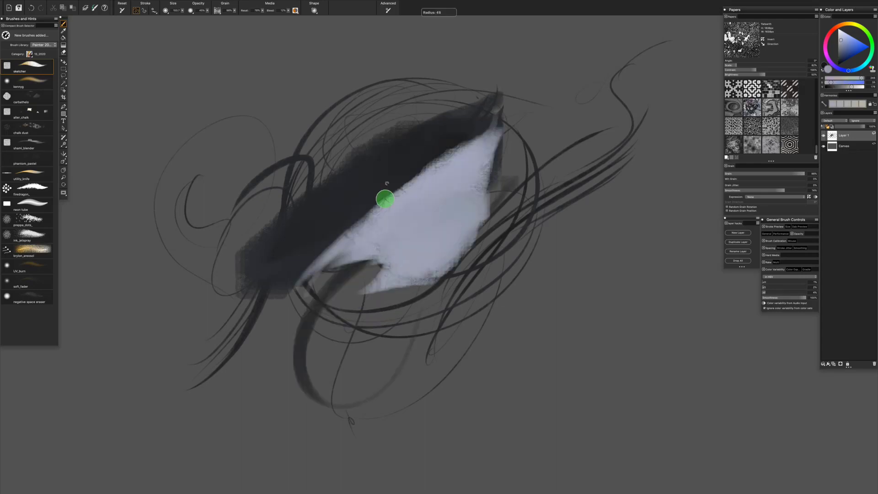
{"action": "key", "text": "alt+super+1"}
{"action": "left_click", "coordinate": [333, 183]}
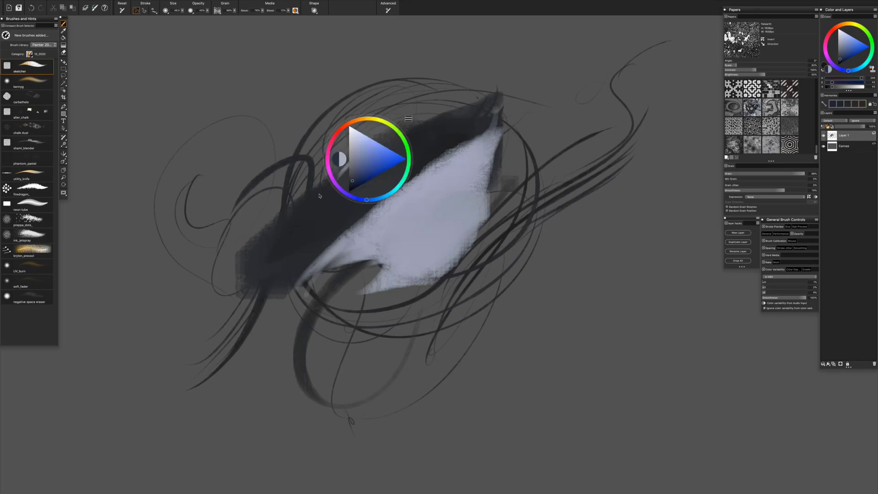
{"action": "key", "text": "alt+super+1"}
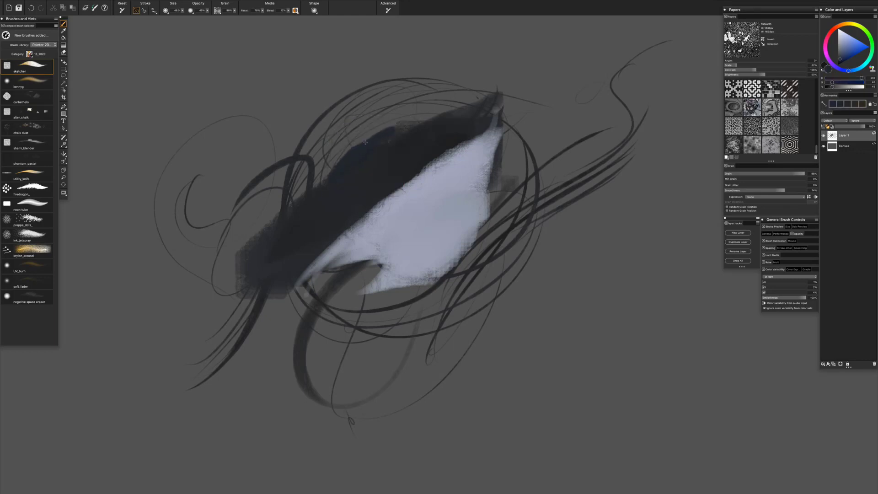
{"action": "mouse_move", "coordinate": [377, 202]}
{"action": "left_mouse_down"}
{"action": "mouse_move", "coordinate": [320, 256]}
{"action": "mouse_move", "coordinate": [279, 375]}
{"action": "left_mouse_up"}
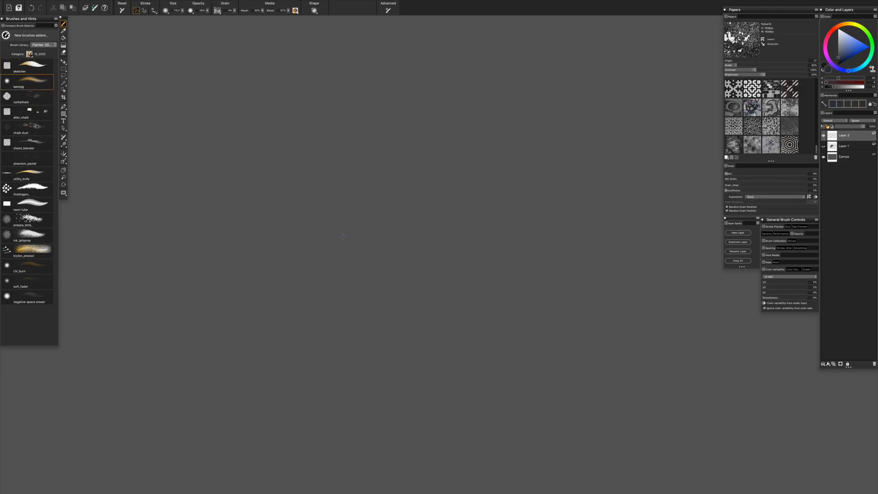
- Paint a soft dark swirl with a rising tail on the empty layer and overlay it with hard-edged sketcher strokes
{"action": "mouse_move", "coordinate": [236, 310]}
{"action": "left_mouse_down"}
{"action": "mouse_move", "coordinate": [435, 128]}
{"action": "mouse_move", "coordinate": [295, 361]}
{"action": "mouse_move", "coordinate": [435, 105]}
{"action": "mouse_move", "coordinate": [291, 248]}
{"action": "left_mouse_up"}
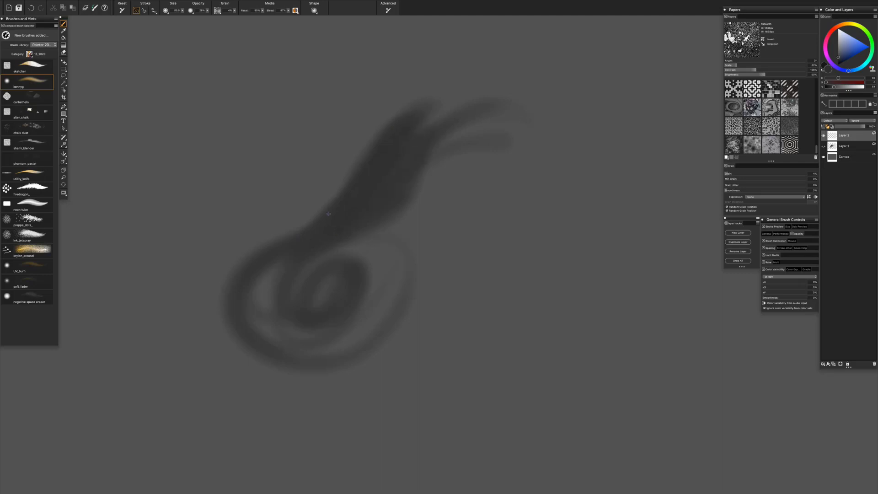
{"action": "key", "text": "1"}
{"action": "key", "text": "super+alt+1"}
{"action": "left_click", "coordinate": [356, 159]}
{"action": "left_click", "coordinate": [404, 188]}
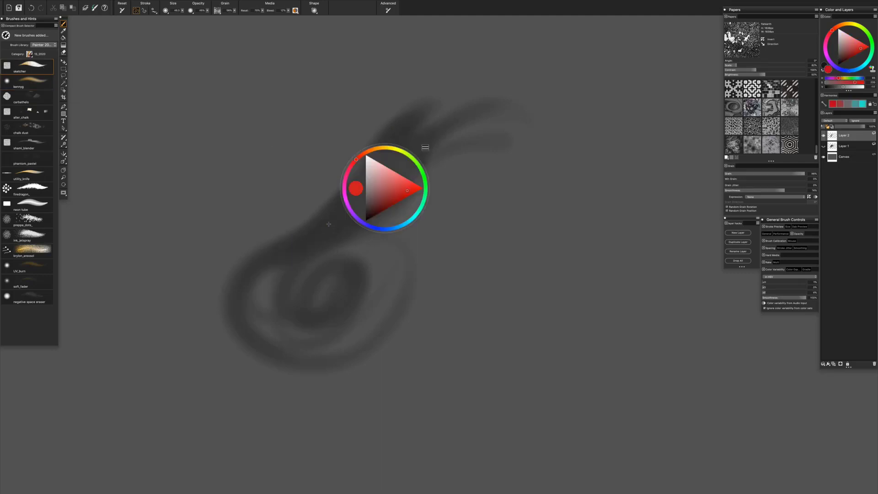
{"action": "left_click", "coordinate": [327, 223]}
{"action": "mouse_move", "coordinate": [360, 247]}
{"action": "left_mouse_down"}
{"action": "mouse_move", "coordinate": [409, 177]}
{"action": "mouse_move", "coordinate": [340, 246]}
{"action": "mouse_move", "coordinate": [448, 172]}
{"action": "mouse_move", "coordinate": [351, 299]}
{"action": "mouse_move", "coordinate": [323, 403]}
{"action": "mouse_move", "coordinate": [337, 381]}
{"action": "mouse_move", "coordinate": [272, 372]}
{"action": "left_mouse_up"}
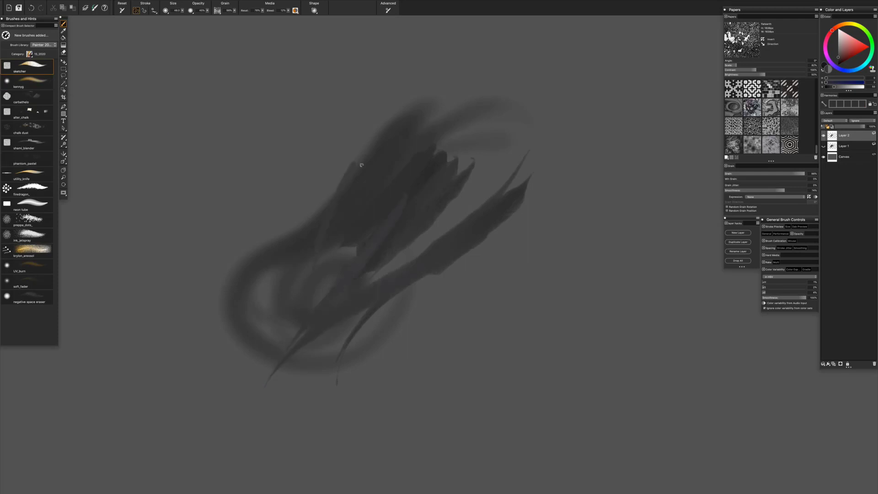
- Switch back to the soft brush and paint across the hard strokes, sampling a colour from the canvas
{"action": "key", "text": "2"}
{"action": "mouse_move", "coordinate": [356, 178]}
{"action": "left_mouse_down"}
{"action": "mouse_move", "coordinate": [410, 119]}
{"action": "mouse_move", "coordinate": [322, 227]}
{"action": "mouse_move", "coordinate": [285, 299]}
{"action": "mouse_move", "coordinate": [369, 238]}
{"action": "mouse_move", "coordinate": [356, 272]}
{"action": "mouse_move", "coordinate": [404, 224]}
{"action": "mouse_move", "coordinate": [339, 259]}
{"action": "mouse_move", "coordinate": [475, 96]}
{"action": "mouse_move", "coordinate": [582, 242]}
{"action": "mouse_move", "coordinate": [460, 233]}
{"action": "mouse_move", "coordinate": [551, 210]}
{"action": "mouse_move", "coordinate": [537, 192]}
{"action": "mouse_move", "coordinate": [543, 254]}
{"action": "mouse_move", "coordinate": [529, 219]}
{"action": "mouse_move", "coordinate": [454, 212]}
{"action": "mouse_move", "coordinate": [442, 231]}
{"action": "mouse_move", "coordinate": [514, 206]}
{"action": "mouse_move", "coordinate": [417, 178]}
{"action": "mouse_move", "coordinate": [485, 186]}
{"action": "mouse_move", "coordinate": [512, 175]}
{"action": "mouse_move", "coordinate": [386, 199]}
{"action": "mouse_move", "coordinate": [439, 159]}
{"action": "mouse_move", "coordinate": [363, 349]}
{"action": "mouse_move", "coordinate": [557, 265]}
{"action": "left_mouse_up"}
{"action": "left_click", "coordinate": [611, 167], "text": "alt"}
{"action": "mouse_move", "coordinate": [275, 274]}
{"action": "left_mouse_down"}
{"action": "mouse_move", "coordinate": [374, 339]}
{"action": "mouse_move", "coordinate": [375, 151]}
{"action": "mouse_move", "coordinate": [521, 155]}
{"action": "mouse_move", "coordinate": [544, 219]}
{"action": "mouse_move", "coordinate": [499, 248]}
{"action": "left_mouse_up"}
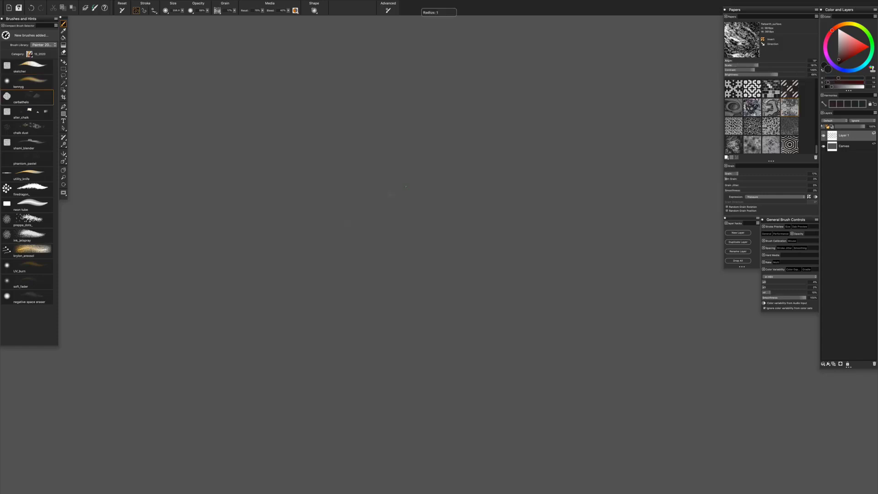
- Paint a dark textured diagonal mass on the empty layer, setting the brush radius to 271 to extend its upper-left end
{"action": "mouse_move", "coordinate": [406, 187]}
{"action": "left_mouse_down"}
{"action": "mouse_move", "coordinate": [418, 194]}
{"action": "mouse_move", "coordinate": [322, 208]}
{"action": "mouse_move", "coordinate": [269, 194]}
{"action": "mouse_move", "coordinate": [407, 210]}
{"action": "mouse_move", "coordinate": [457, 229]}
{"action": "mouse_move", "coordinate": [435, 299]}
{"action": "mouse_move", "coordinate": [434, 347]}
{"action": "mouse_move", "coordinate": [455, 314]}
{"action": "mouse_move", "coordinate": [311, 274]}
{"action": "mouse_move", "coordinate": [498, 265]}
{"action": "mouse_move", "coordinate": [594, 320]}
{"action": "mouse_move", "coordinate": [411, 366]}
{"action": "mouse_move", "coordinate": [476, 192]}
{"action": "mouse_move", "coordinate": [261, 268]}
{"action": "mouse_move", "coordinate": [343, 97]}
{"action": "mouse_move", "coordinate": [195, 194]}
{"action": "left_mouse_up"}
{"action": "left_click_drag", "start_coordinate": [247, 158], "coordinate": [292, 179]}
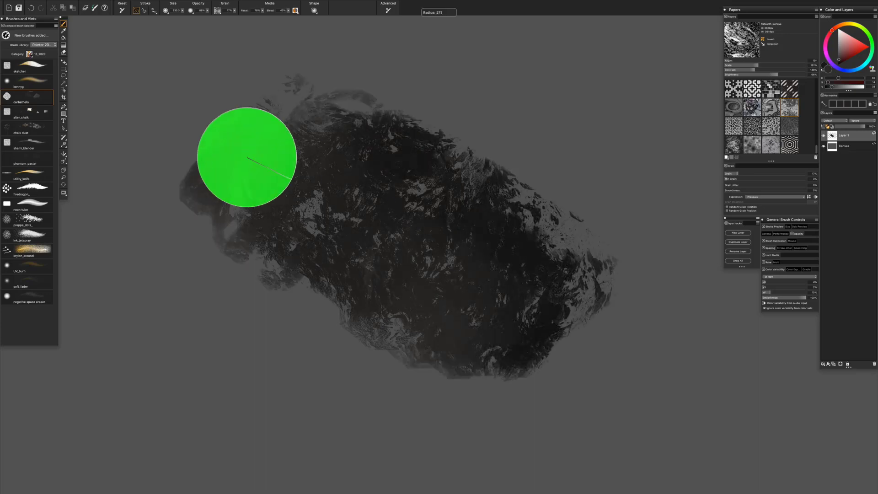
{"action": "left_click_drag", "start_coordinate": [247, 147], "coordinate": [311, 78]}
{"action": "left_click_drag", "start_coordinate": [229, 133], "coordinate": [215, 188]}
{"action": "left_click_drag", "start_coordinate": [503, 229], "coordinate": [517, 338]}
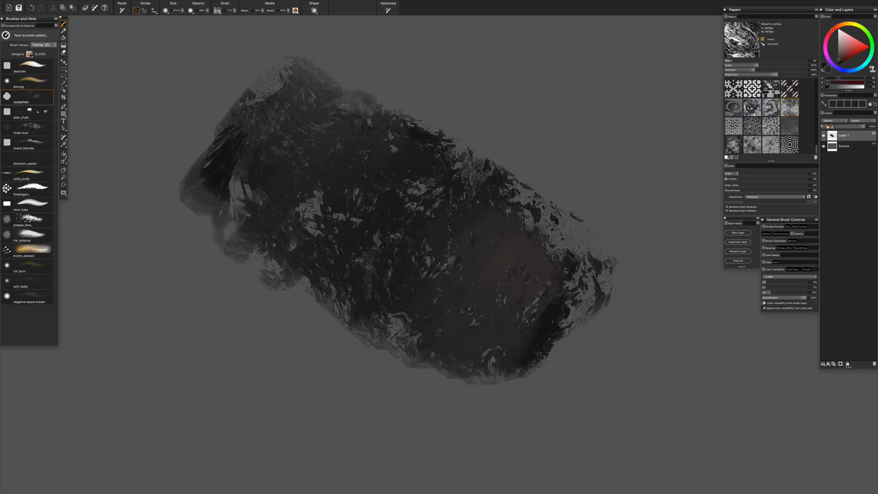
- Extend the dark grainy texture around the mass along its right, upper and left edges
{"action": "left_click_drag", "start_coordinate": [608, 311], "coordinate": [549, 391]}
{"action": "left_click_drag", "start_coordinate": [445, 278], "coordinate": [479, 229]}
{"action": "mouse_move", "coordinate": [256, 137]}
{"action": "left_mouse_down"}
{"action": "mouse_move", "coordinate": [201, 212]}
{"action": "mouse_move", "coordinate": [247, 249]}
{"action": "left_mouse_up"}
{"action": "mouse_move", "coordinate": [526, 220]}
{"action": "left_mouse_down"}
{"action": "mouse_move", "coordinate": [567, 251]}
{"action": "mouse_move", "coordinate": [641, 251]}
{"action": "left_mouse_up"}
{"action": "mouse_move", "coordinate": [631, 206]}
{"action": "left_mouse_down"}
{"action": "mouse_move", "coordinate": [512, 174]}
{"action": "mouse_move", "coordinate": [448, 100]}
{"action": "left_mouse_up"}
{"action": "mouse_move", "coordinate": [448, 101]}
{"action": "left_mouse_down"}
{"action": "mouse_move", "coordinate": [370, 98]}
{"action": "mouse_move", "coordinate": [321, 51]}
{"action": "left_mouse_up"}
{"action": "left_click_drag", "start_coordinate": [242, 87], "coordinate": [201, 155]}
{"action": "left_click_drag", "start_coordinate": [398, 233], "coordinate": [384, 283]}
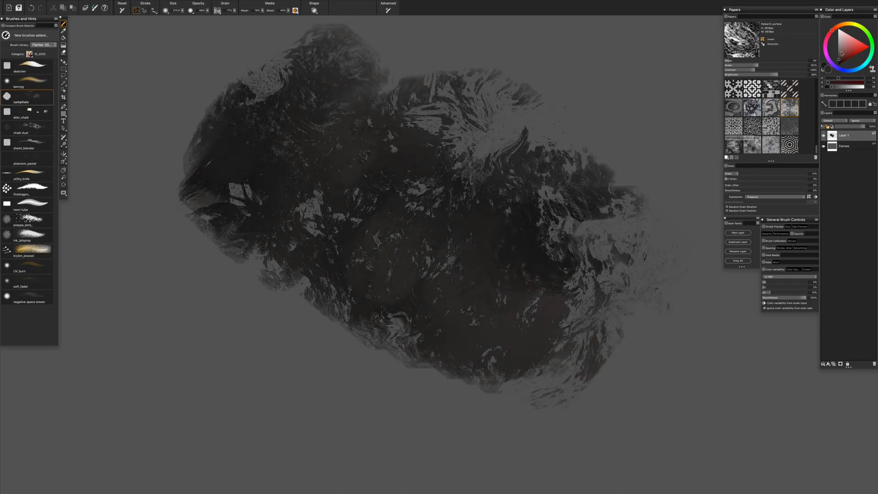
- Turn off paper inversion, choose a mid grey and brush it into the centre and right of the dark texture
{"action": "left_click", "coordinate": [841, 52]}
{"action": "left_click", "coordinate": [763, 40]}
{"action": "left_click_drag", "start_coordinate": [560, 244], "coordinate": [530, 292]}
{"action": "left_click_drag", "start_coordinate": [471, 174], "coordinate": [398, 219]}
{"action": "left_click_drag", "start_coordinate": [505, 233], "coordinate": [371, 274]}
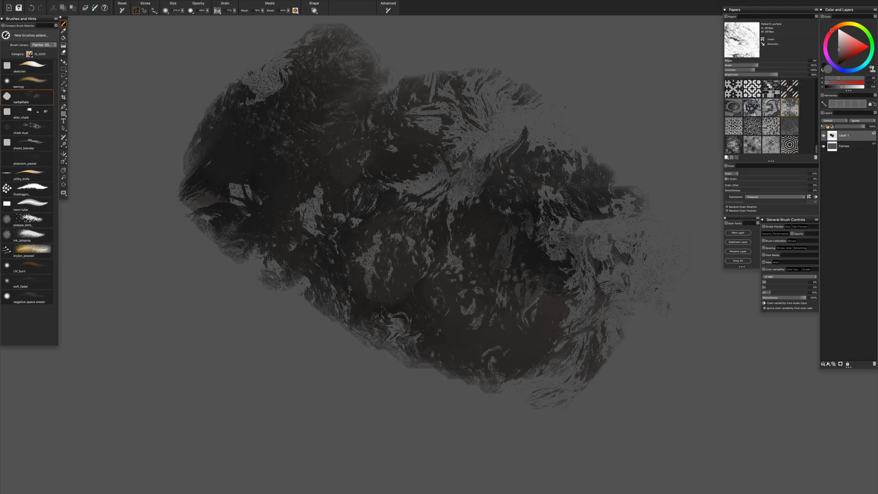
{"action": "left_click_drag", "start_coordinate": [490, 137], "coordinate": [412, 187]}
{"action": "left_click_drag", "start_coordinate": [516, 183], "coordinate": [556, 247]}
{"action": "left_click_drag", "start_coordinate": [604, 242], "coordinate": [569, 329]}
- Choose a light pinkish grey and paint grainy highlights over the centre and left of the textured mass
{"action": "left_click", "coordinate": [840, 41]}
{"action": "left_click_drag", "start_coordinate": [475, 165], "coordinate": [435, 256]}
{"action": "mouse_move", "coordinate": [466, 164]}
{"action": "left_mouse_down"}
{"action": "mouse_move", "coordinate": [389, 201]}
{"action": "mouse_move", "coordinate": [311, 182]}
{"action": "left_mouse_up"}
{"action": "mouse_move", "coordinate": [311, 183]}
{"action": "left_mouse_down"}
{"action": "mouse_move", "coordinate": [339, 155]}
{"action": "mouse_move", "coordinate": [293, 147]}
{"action": "left_mouse_up"}
{"action": "left_click_drag", "start_coordinate": [439, 242], "coordinate": [445, 270]}
{"action": "left_click_drag", "start_coordinate": [503, 238], "coordinate": [540, 302]}
{"action": "left_click_drag", "start_coordinate": [576, 283], "coordinate": [556, 357]}
{"action": "left_click_drag", "start_coordinate": [315, 198], "coordinate": [311, 233]}
{"action": "left_click_drag", "start_coordinate": [377, 233], "coordinate": [366, 268]}
{"action": "left_click_drag", "start_coordinate": [247, 188], "coordinate": [277, 213]}
{"action": "left_click_drag", "start_coordinate": [318, 121], "coordinate": [272, 148]}
{"action": "left_click_drag", "start_coordinate": [473, 167], "coordinate": [397, 201]}
{"action": "left_click_drag", "start_coordinate": [378, 183], "coordinate": [343, 220]}
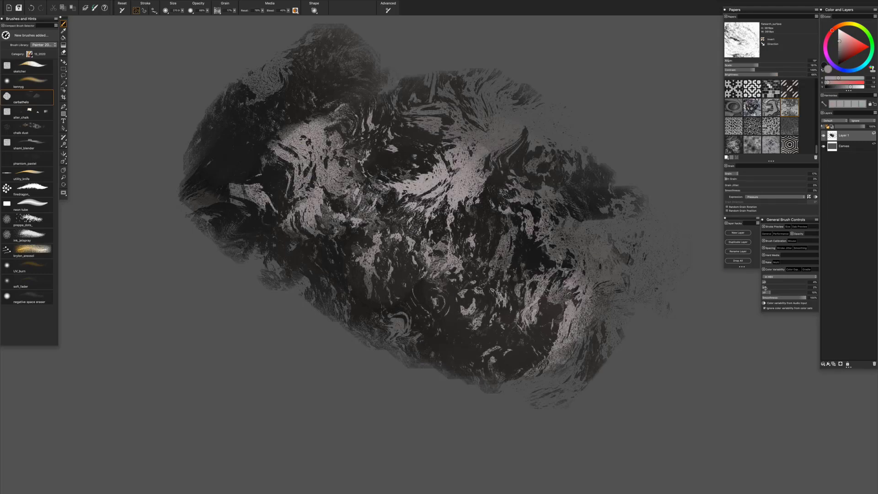
- Spread the light grainy highlights to the top, right side and lower edge of the mass
{"action": "left_click_drag", "start_coordinate": [526, 212], "coordinate": [497, 265]}
{"action": "left_click_drag", "start_coordinate": [469, 167], "coordinate": [393, 201]}
{"action": "left_click_drag", "start_coordinate": [519, 183], "coordinate": [555, 256]}
{"action": "left_click_drag", "start_coordinate": [416, 96], "coordinate": [378, 117]}
{"action": "left_click_drag", "start_coordinate": [395, 77], "coordinate": [385, 116]}
{"action": "mouse_move", "coordinate": [524, 128]}
{"action": "left_mouse_down"}
{"action": "mouse_move", "coordinate": [496, 171]}
{"action": "mouse_move", "coordinate": [561, 243]}
{"action": "left_mouse_up"}
{"action": "left_click_drag", "start_coordinate": [404, 315], "coordinate": [398, 343]}
{"action": "left_click_drag", "start_coordinate": [577, 286], "coordinate": [555, 350]}
{"action": "left_click_drag", "start_coordinate": [532, 375], "coordinate": [494, 398]}
{"action": "left_click_drag", "start_coordinate": [366, 251], "coordinate": [362, 293]}
{"action": "left_click_drag", "start_coordinate": [256, 119], "coordinate": [240, 183]}
{"action": "left_click_drag", "start_coordinate": [538, 153], "coordinate": [514, 179]}
{"action": "left_click_drag", "start_coordinate": [579, 144], "coordinate": [556, 229]}
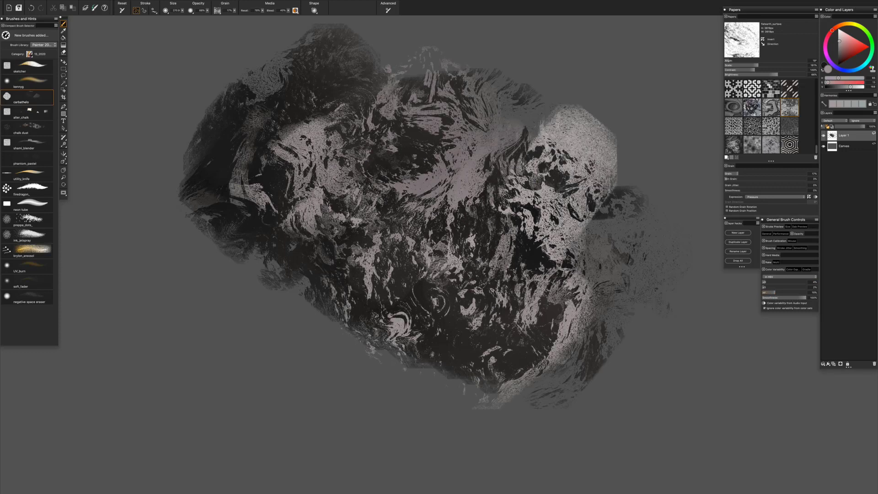
- Paint pink-tinted highlights over the upper centre and right of the textured mass
{"action": "left_click_drag", "start_coordinate": [517, 133], "coordinate": [441, 188]}
{"action": "left_click_drag", "start_coordinate": [494, 141], "coordinate": [419, 190]}
{"action": "left_click_drag", "start_coordinate": [526, 196], "coordinate": [556, 242]}
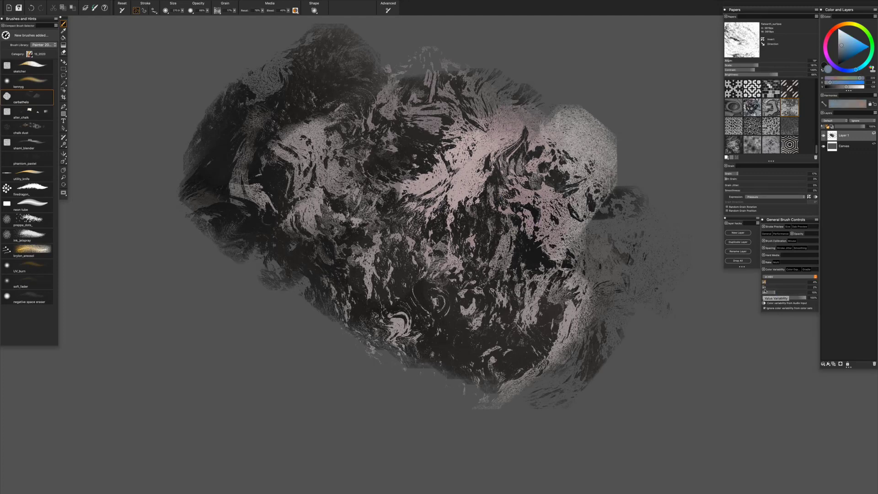
- Brush light blue texture over the right side, centre and lower-left edge of the mass
{"action": "left_click_drag", "start_coordinate": [583, 252], "coordinate": [569, 320]}
{"action": "left_click_drag", "start_coordinate": [549, 224], "coordinate": [452, 199]}
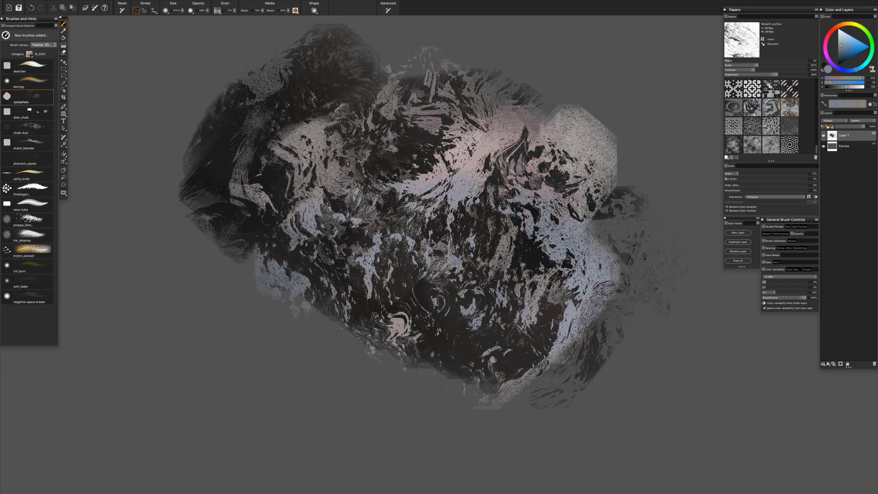
{"action": "left_click_drag", "start_coordinate": [294, 284], "coordinate": [213, 238]}
{"action": "left_click_drag", "start_coordinate": [206, 202], "coordinate": [261, 202]}
{"action": "left_click_drag", "start_coordinate": [420, 185], "coordinate": [384, 160]}
{"action": "left_click_drag", "start_coordinate": [316, 201], "coordinate": [293, 228]}
- Cover the upper-right area and right flank of the mass with more light blue grainy strokes
{"action": "left_click_drag", "start_coordinate": [421, 192], "coordinate": [489, 147]}
{"action": "mouse_move", "coordinate": [485, 87]}
{"action": "left_mouse_down"}
{"action": "mouse_move", "coordinate": [558, 132]}
{"action": "mouse_move", "coordinate": [544, 228]}
{"action": "mouse_move", "coordinate": [608, 210]}
{"action": "left_mouse_up"}
{"action": "left_click_drag", "start_coordinate": [489, 142], "coordinate": [457, 174]}
{"action": "left_click_drag", "start_coordinate": [544, 123], "coordinate": [444, 196]}
{"action": "left_click_drag", "start_coordinate": [517, 183], "coordinate": [554, 220]}
{"action": "left_click_drag", "start_coordinate": [599, 256], "coordinate": [571, 339]}
{"action": "left_click_drag", "start_coordinate": [627, 307], "coordinate": [540, 375]}
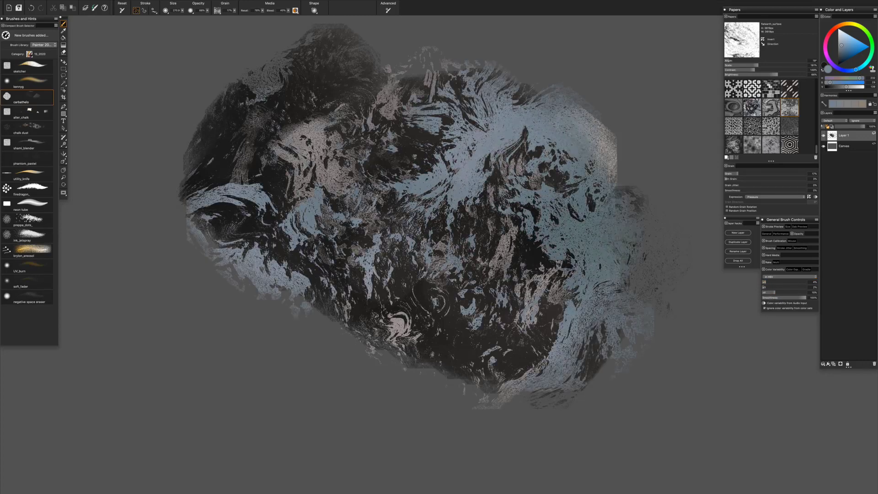
{"action": "left_click_drag", "start_coordinate": [476, 187], "coordinate": [450, 265]}
{"action": "left_click_drag", "start_coordinate": [343, 197], "coordinate": [370, 220]}
{"action": "left_click_drag", "start_coordinate": [476, 156], "coordinate": [393, 201]}
- Reduce the paper scale, choose a dark navy and paint it over the centre of the texture
{"action": "left_click_drag", "start_coordinate": [747, 67], "coordinate": [741, 66]}
{"action": "mouse_move", "coordinate": [457, 293]}
{"action": "left_mouse_down"}
{"action": "mouse_move", "coordinate": [434, 325]}
{"action": "mouse_move", "coordinate": [526, 228]}
{"action": "mouse_move", "coordinate": [457, 306]}
{"action": "left_mouse_up"}
{"action": "left_click", "coordinate": [840, 60]}
{"action": "left_click_drag", "start_coordinate": [549, 215], "coordinate": [420, 201]}
{"action": "left_click_drag", "start_coordinate": [462, 169], "coordinate": [469, 180]}
{"action": "left_click_drag", "start_coordinate": [430, 156], "coordinate": [320, 196]}
{"action": "left_click_drag", "start_coordinate": [365, 242], "coordinate": [420, 292]}
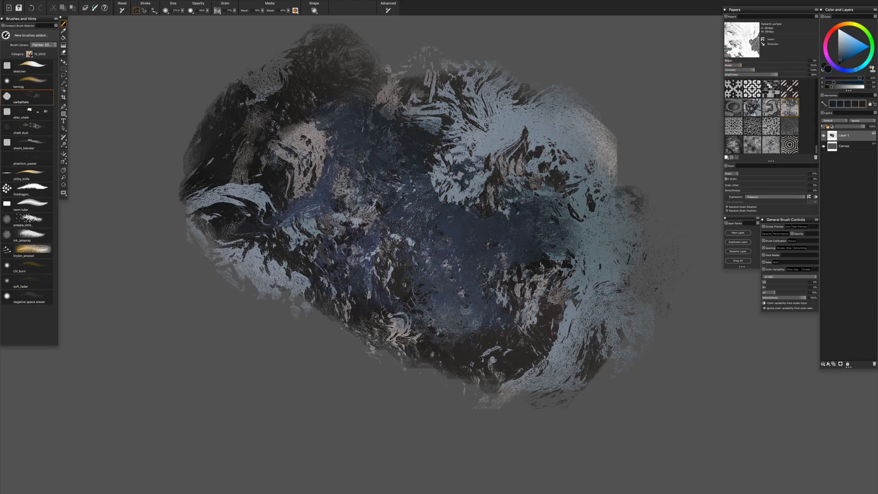
- Brush darker navy texture into the upper left and lower centre of the mass
{"action": "left_click_drag", "start_coordinate": [348, 119], "coordinate": [279, 215]}
{"action": "left_click_drag", "start_coordinate": [356, 133], "coordinate": [325, 110]}
{"action": "left_click_drag", "start_coordinate": [517, 274], "coordinate": [444, 338]}
{"action": "left_click_drag", "start_coordinate": [444, 321], "coordinate": [521, 242]}
{"action": "left_click_drag", "start_coordinate": [457, 224], "coordinate": [421, 275]}
{"action": "left_click_drag", "start_coordinate": [471, 284], "coordinate": [516, 329]}
- Paint dark grainy strokes along the bottom edge and lower-right part of the mass
{"action": "mouse_move", "coordinate": [535, 324]}
{"action": "left_mouse_down"}
{"action": "mouse_move", "coordinate": [599, 361]}
{"action": "mouse_move", "coordinate": [562, 389]}
{"action": "left_mouse_up"}
{"action": "left_click_drag", "start_coordinate": [507, 412], "coordinate": [439, 398]}
{"action": "mouse_move", "coordinate": [380, 302]}
{"action": "left_mouse_down"}
{"action": "mouse_move", "coordinate": [398, 375]}
{"action": "mouse_move", "coordinate": [448, 407]}
{"action": "left_mouse_up"}
{"action": "left_click_drag", "start_coordinate": [449, 407], "coordinate": [513, 426]}
{"action": "mouse_move", "coordinate": [379, 306]}
{"action": "left_mouse_down"}
{"action": "mouse_move", "coordinate": [425, 277]}
{"action": "mouse_move", "coordinate": [451, 320]}
{"action": "left_mouse_up"}
{"action": "mouse_move", "coordinate": [612, 370]}
{"action": "left_mouse_down"}
{"action": "mouse_move", "coordinate": [549, 425]}
{"action": "mouse_move", "coordinate": [572, 407]}
{"action": "left_mouse_up"}
{"action": "left_click_drag", "start_coordinate": [526, 316], "coordinate": [476, 352]}
{"action": "left_click_drag", "start_coordinate": [484, 334], "coordinate": [430, 265]}
- Deepen the centre, left and right areas of the mass with scattered dark navy texture strokes
{"action": "left_click_drag", "start_coordinate": [452, 229], "coordinate": [535, 247]}
{"action": "left_click_drag", "start_coordinate": [338, 132], "coordinate": [284, 211]}
{"action": "left_click_drag", "start_coordinate": [345, 288], "coordinate": [294, 302]}
{"action": "mouse_move", "coordinate": [457, 224]}
{"action": "left_mouse_down"}
{"action": "mouse_move", "coordinate": [434, 329]}
{"action": "mouse_move", "coordinate": [526, 316]}
{"action": "left_mouse_up"}
{"action": "left_click_drag", "start_coordinate": [526, 252], "coordinate": [631, 228]}
{"action": "left_click_drag", "start_coordinate": [627, 329], "coordinate": [638, 345]}
{"action": "left_click_drag", "start_coordinate": [485, 235], "coordinate": [451, 284]}
{"action": "left_click_drag", "start_coordinate": [560, 192], "coordinate": [546, 213]}
{"action": "left_click_drag", "start_coordinate": [407, 148], "coordinate": [366, 238]}
{"action": "left_click_drag", "start_coordinate": [336, 171], "coordinate": [304, 213]}
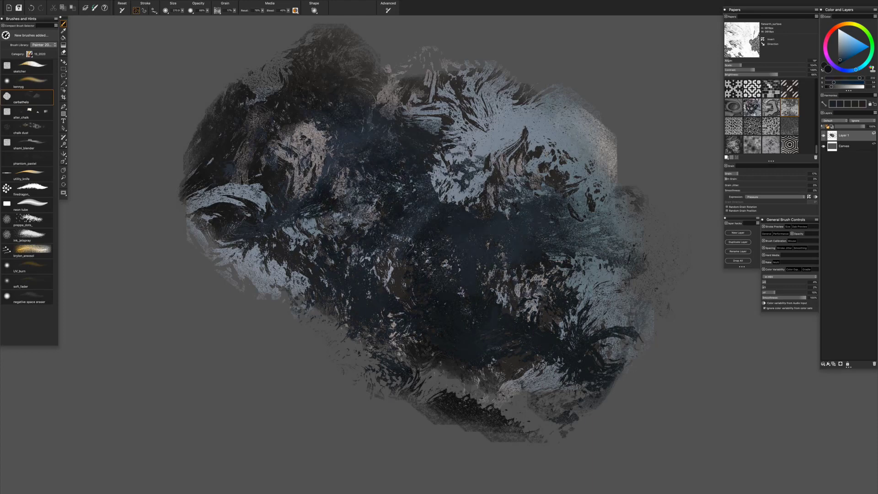
{"action": "left_click_drag", "start_coordinate": [346, 132], "coordinate": [323, 192]}
{"action": "left_click_drag", "start_coordinate": [542, 160], "coordinate": [503, 190]}
{"action": "left_click_drag", "start_coordinate": [595, 213], "coordinate": [606, 226]}
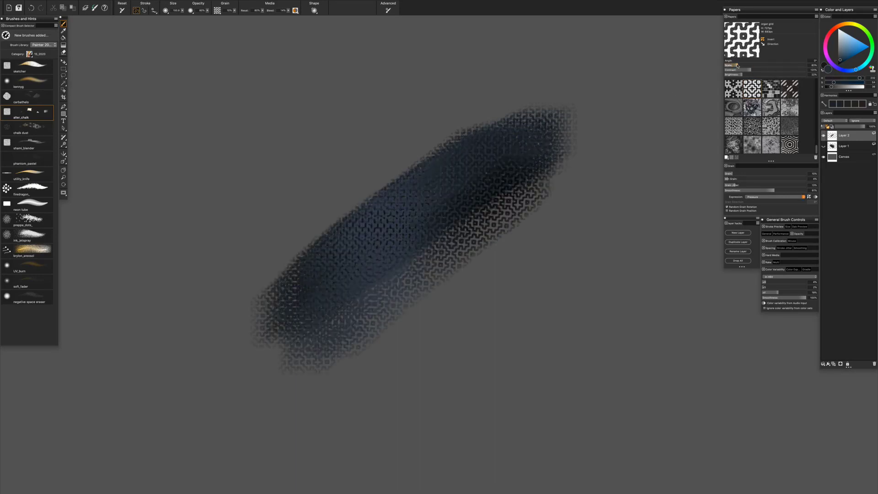
- Increase the grid paper's scale and paint larger-patterned dark strokes over the alter_chalk sample
{"action": "left_click_drag", "start_coordinate": [737, 65], "coordinate": [743, 66]}
{"action": "mouse_move", "coordinate": [577, 141]}
{"action": "left_mouse_down"}
{"action": "mouse_move", "coordinate": [353, 348]}
{"action": "mouse_move", "coordinate": [512, 186]}
{"action": "mouse_move", "coordinate": [483, 178]}
{"action": "mouse_move", "coordinate": [380, 315]}
{"action": "mouse_move", "coordinate": [526, 199]}
{"action": "mouse_move", "coordinate": [293, 329]}
{"action": "mouse_move", "coordinate": [402, 277]}
{"action": "mouse_move", "coordinate": [393, 261]}
{"action": "mouse_move", "coordinate": [425, 277]}
{"action": "mouse_move", "coordinate": [307, 401]}
{"action": "mouse_move", "coordinate": [476, 297]}
{"action": "mouse_move", "coordinate": [434, 299]}
{"action": "mouse_move", "coordinate": [446, 269]}
{"action": "mouse_move", "coordinate": [510, 268]}
{"action": "left_mouse_up"}
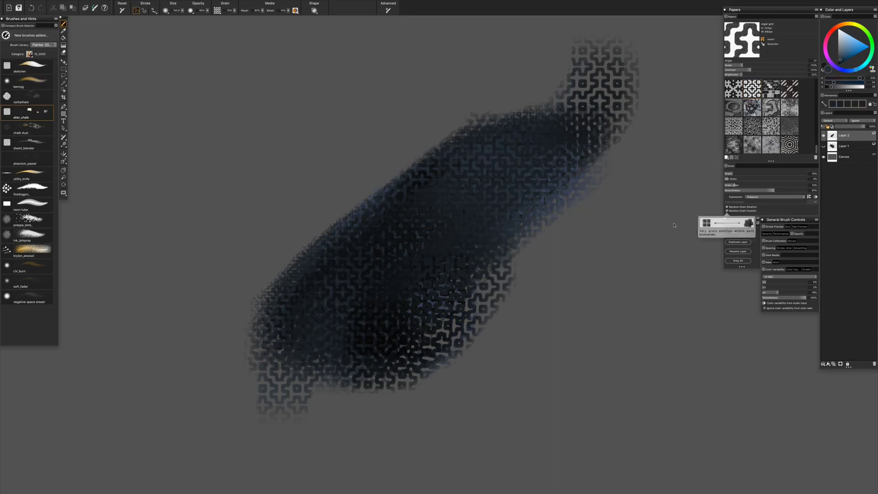
{"action": "mouse_move", "coordinate": [572, 206]}
{"action": "left_mouse_down"}
{"action": "mouse_move", "coordinate": [526, 316]}
{"action": "mouse_move", "coordinate": [484, 348]}
{"action": "mouse_move", "coordinate": [421, 220]}
{"action": "mouse_move", "coordinate": [388, 361]}
{"action": "mouse_move", "coordinate": [508, 178]}
{"action": "mouse_move", "coordinate": [359, 295]}
{"action": "mouse_move", "coordinate": [451, 314]}
{"action": "mouse_move", "coordinate": [635, 227]}
{"action": "mouse_move", "coordinate": [417, 294]}
{"action": "mouse_move", "coordinate": [417, 196]}
{"action": "mouse_move", "coordinate": [372, 274]}
{"action": "mouse_move", "coordinate": [396, 263]}
{"action": "mouse_move", "coordinate": [356, 316]}
{"action": "mouse_move", "coordinate": [363, 271]}
{"action": "mouse_move", "coordinate": [489, 183]}
{"action": "left_mouse_up"}
{"action": "mouse_move", "coordinate": [402, 299]}
{"action": "left_mouse_down"}
{"action": "mouse_move", "coordinate": [568, 200]}
{"action": "mouse_move", "coordinate": [473, 295]}
{"action": "left_mouse_up"}
{"action": "mouse_move", "coordinate": [551, 226]}
{"action": "left_mouse_down"}
{"action": "mouse_move", "coordinate": [424, 300]}
{"action": "mouse_move", "coordinate": [332, 292]}
{"action": "mouse_move", "coordinate": [471, 176]}
{"action": "mouse_move", "coordinate": [425, 215]}
{"action": "mouse_move", "coordinate": [539, 215]}
{"action": "mouse_move", "coordinate": [465, 245]}
{"action": "mouse_move", "coordinate": [398, 238]}
{"action": "mouse_move", "coordinate": [473, 178]}
{"action": "left_mouse_up"}
- Paint a finer grid pattern at a reduced paper scale, and overlay diagonal-patterned strokes using the diagonal grid paper
{"action": "left_click_drag", "start_coordinate": [729, 66], "coordinate": [728, 66]}
{"action": "mouse_move", "coordinate": [492, 176]}
{"action": "left_mouse_down"}
{"action": "mouse_move", "coordinate": [426, 233]}
{"action": "mouse_move", "coordinate": [437, 270]}
{"action": "mouse_move", "coordinate": [531, 276]}
{"action": "mouse_move", "coordinate": [370, 292]}
{"action": "mouse_move", "coordinate": [373, 311]}
{"action": "mouse_move", "coordinate": [464, 208]}
{"action": "mouse_move", "coordinate": [526, 238]}
{"action": "mouse_move", "coordinate": [414, 200]}
{"action": "mouse_move", "coordinate": [366, 274]}
{"action": "mouse_move", "coordinate": [452, 219]}
{"action": "mouse_move", "coordinate": [494, 275]}
{"action": "mouse_move", "coordinate": [414, 331]}
{"action": "left_mouse_up"}
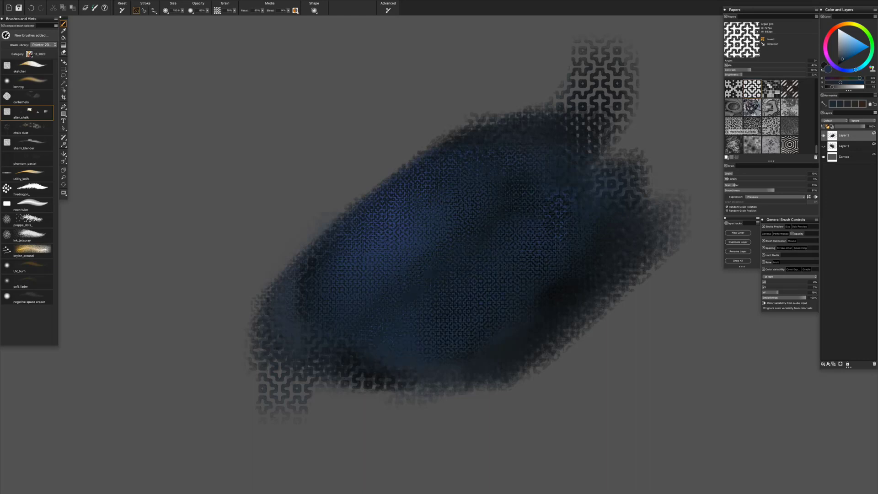
{"action": "left_click", "coordinate": [790, 90]}
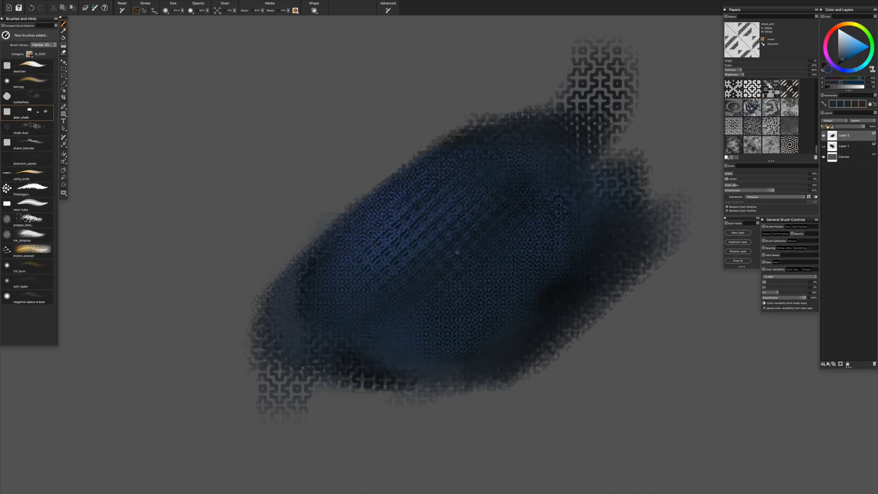
{"action": "left_click_drag", "start_coordinate": [526, 126], "coordinate": [474, 110]}
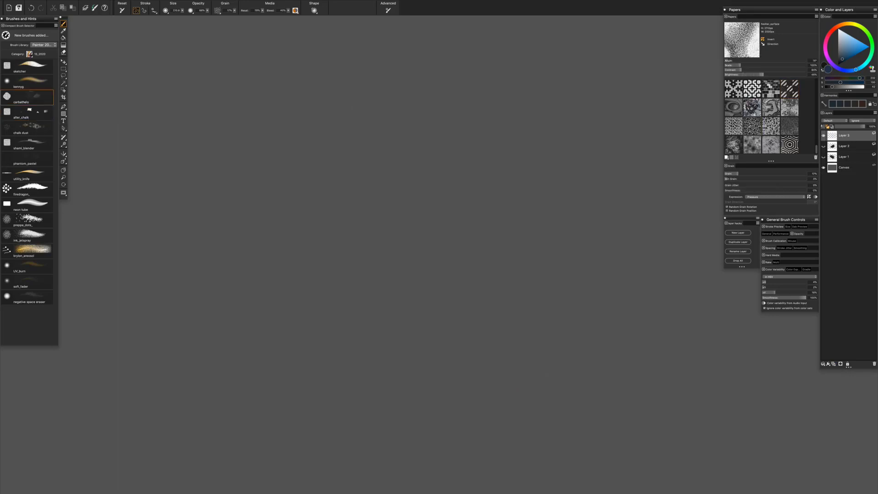
- Choose the organic, vein-like surface paper as the grain for the brush on the empty layer
{"action": "left_click", "coordinate": [734, 89]}
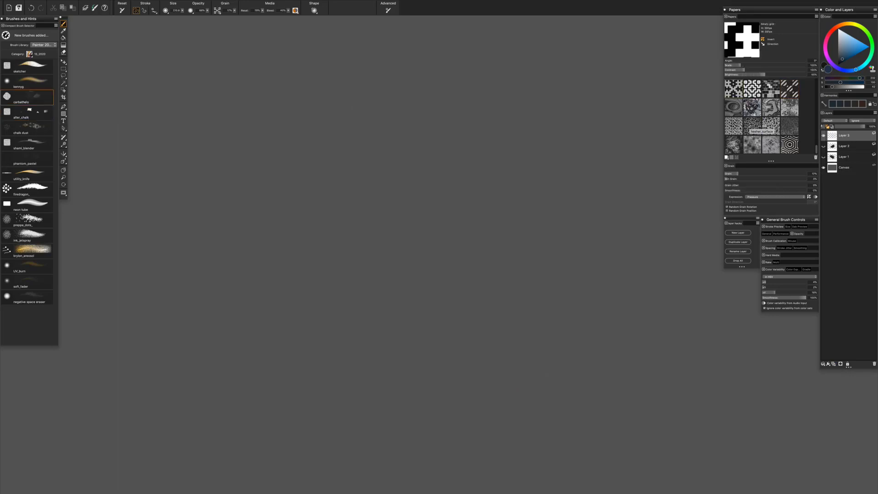
{"action": "left_click", "coordinate": [751, 125]}
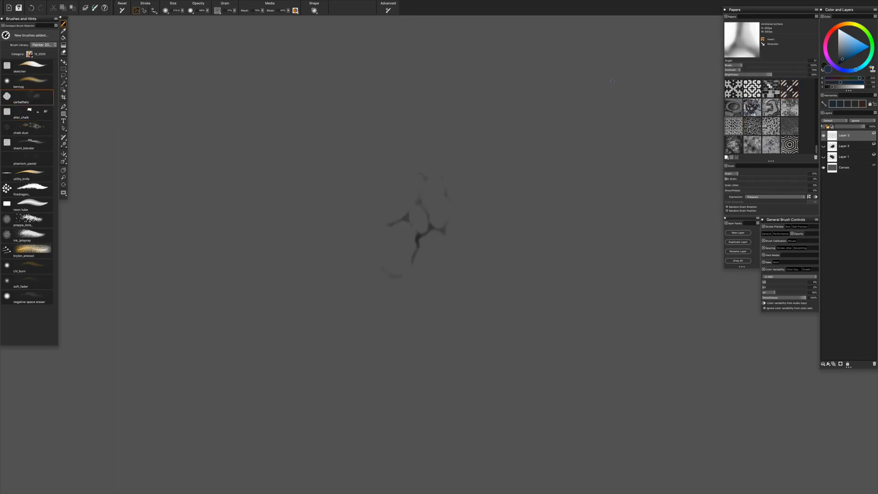
- Paint blue and dark navy cells with the paper's inversion off, and add beige veins between them with the inversion on
{"action": "left_click", "coordinate": [763, 39]}
{"action": "mouse_move", "coordinate": [411, 183]}
{"action": "left_mouse_down"}
{"action": "mouse_move", "coordinate": [480, 242]}
{"action": "mouse_move", "coordinate": [389, 288]}
{"action": "mouse_move", "coordinate": [489, 179]}
{"action": "mouse_move", "coordinate": [503, 297]}
{"action": "mouse_move", "coordinate": [547, 95]}
{"action": "left_mouse_up"}
{"action": "key", "text": "ctrl+alt+1"}
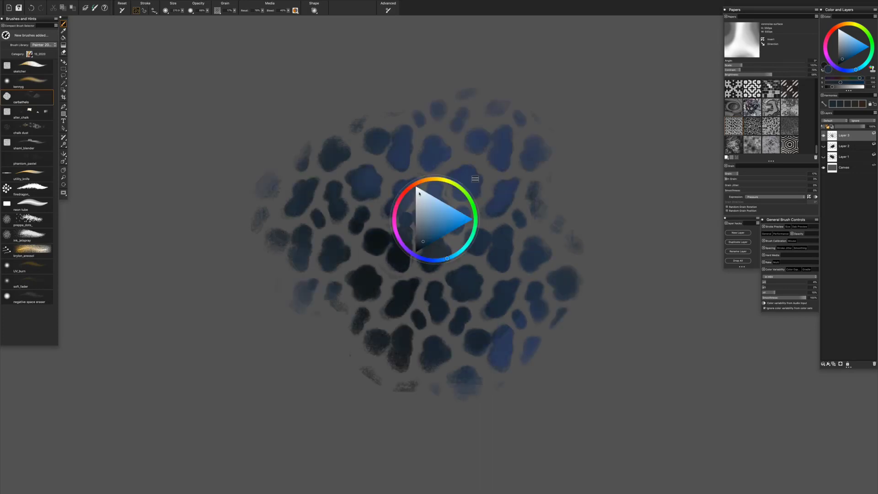
{"action": "left_click", "coordinate": [422, 212]}
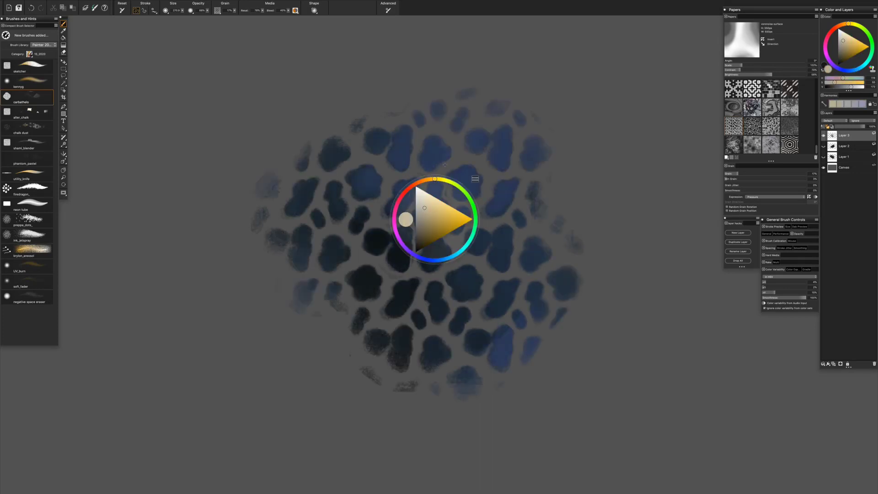
{"action": "left_click", "coordinate": [764, 40]}
{"action": "mouse_move", "coordinate": [429, 238]}
{"action": "left_mouse_down"}
{"action": "mouse_move", "coordinate": [414, 226]}
{"action": "mouse_move", "coordinate": [567, 158]}
{"action": "left_mouse_up"}
- Pick a warm orange-brown and paint veins around the cells, extending the network past the upper-left and lower-right edges
{"action": "key", "text": "ctrl+alt+1"}
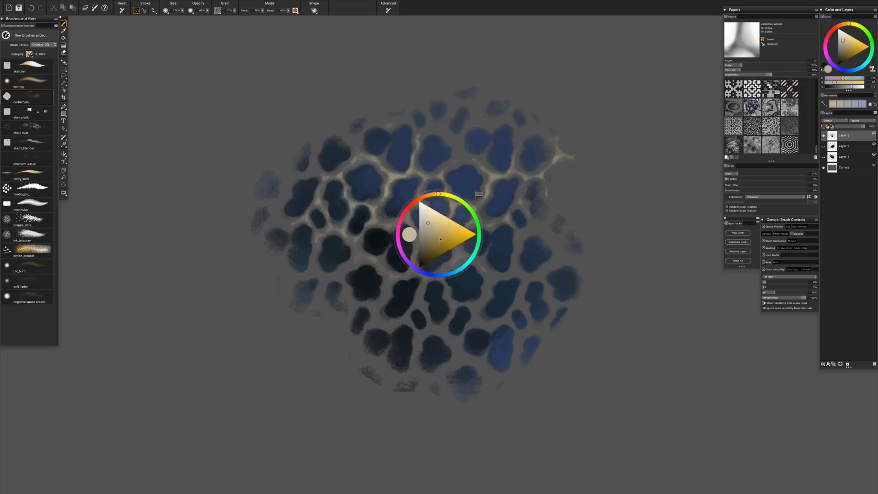
{"action": "left_click", "coordinate": [437, 239]}
{"action": "left_click", "coordinate": [426, 197]}
{"action": "left_click_drag", "start_coordinate": [393, 279], "coordinate": [457, 339]}
{"action": "left_click_drag", "start_coordinate": [398, 183], "coordinate": [572, 334]}
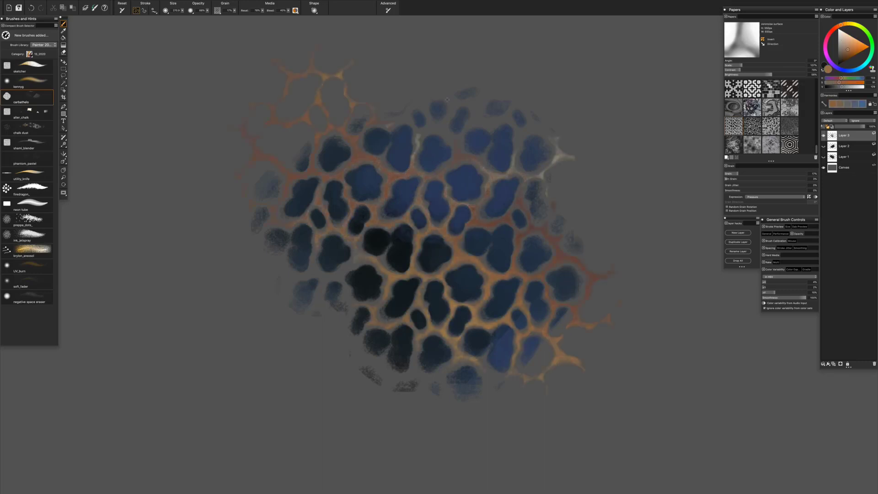
{"action": "left_click_drag", "start_coordinate": [448, 99], "coordinate": [494, 183]}
{"action": "left_click_drag", "start_coordinate": [265, 266], "coordinate": [389, 370]}
{"action": "left_click_drag", "start_coordinate": [563, 256], "coordinate": [470, 294]}
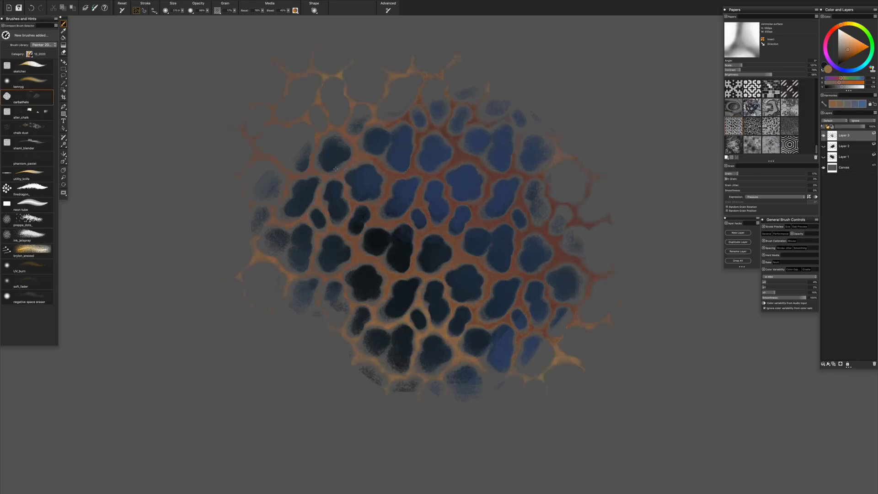
- Switch to a dark red and deepen the veins through the middle of the cell network
{"action": "key", "text": "ctrl+alt+1"}
{"action": "left_click", "coordinate": [504, 197]}
{"action": "left_click", "coordinate": [475, 157]}
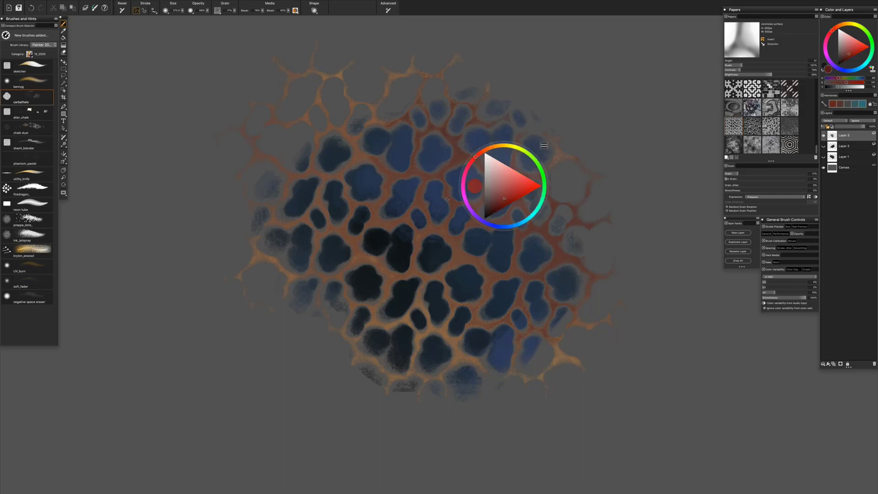
{"action": "left_click_drag", "start_coordinate": [495, 215], "coordinate": [378, 235]}
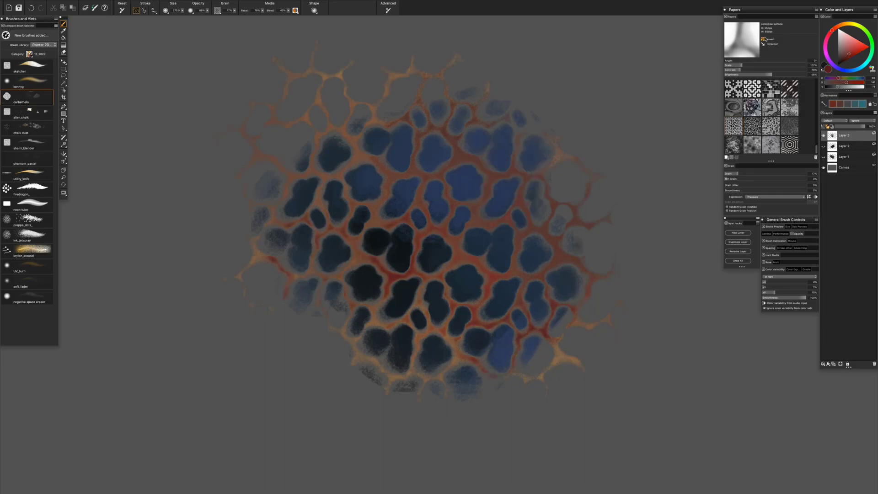
- Turn off the paper's inversion and fill the left, lower and right cells with muted purple and dark indigo strokes
{"action": "left_click", "coordinate": [762, 39]}
{"action": "key", "text": "ctrl+alt+1"}
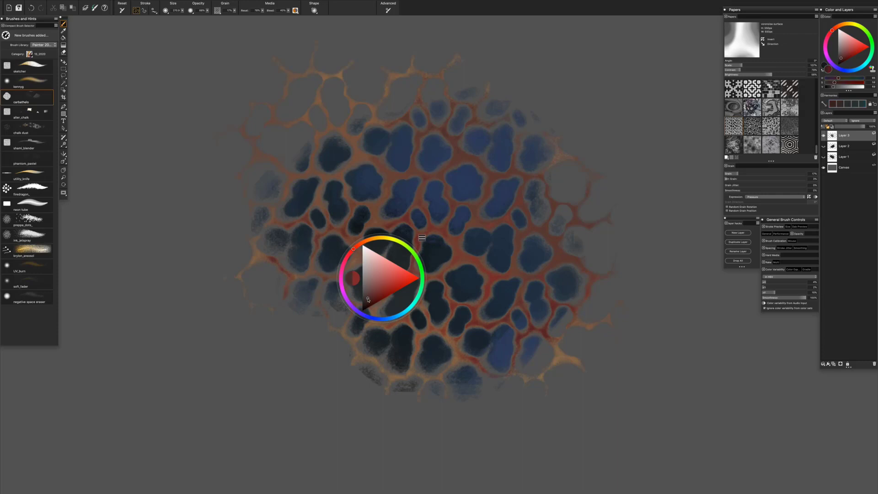
{"action": "left_click", "coordinate": [377, 320]}
{"action": "mouse_move", "coordinate": [357, 279]}
{"action": "left_mouse_down"}
{"action": "mouse_move", "coordinate": [318, 319]}
{"action": "mouse_move", "coordinate": [402, 397]}
{"action": "mouse_move", "coordinate": [391, 302]}
{"action": "left_mouse_up"}
{"action": "key", "text": "ctrl+alt+1"}
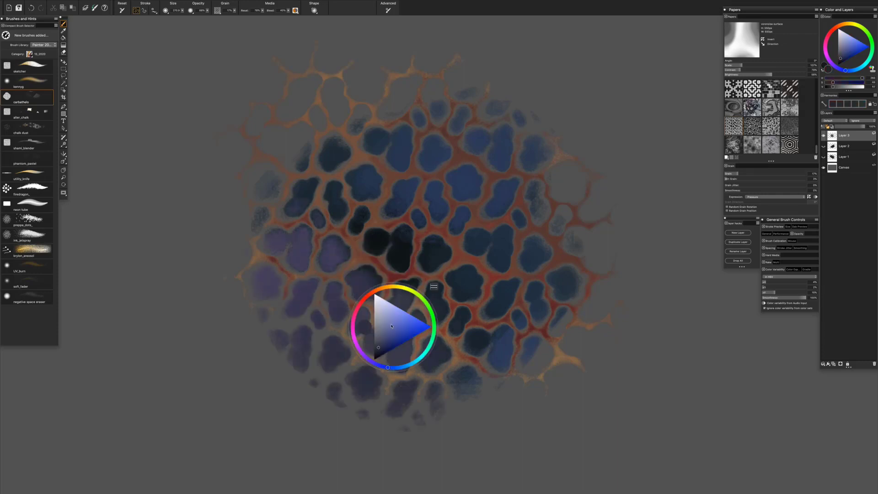
{"action": "left_click", "coordinate": [380, 353]}
{"action": "mouse_move", "coordinate": [405, 389]}
{"action": "left_mouse_down"}
{"action": "mouse_move", "coordinate": [411, 398]}
{"action": "mouse_move", "coordinate": [535, 354]}
{"action": "mouse_move", "coordinate": [335, 254]}
{"action": "mouse_move", "coordinate": [397, 252]}
{"action": "left_mouse_up"}
{"action": "mouse_move", "coordinate": [464, 316]}
{"action": "left_mouse_down"}
{"action": "mouse_move", "coordinate": [599, 297]}
{"action": "mouse_move", "coordinate": [599, 196]}
{"action": "mouse_move", "coordinate": [383, 312]}
{"action": "left_mouse_up"}
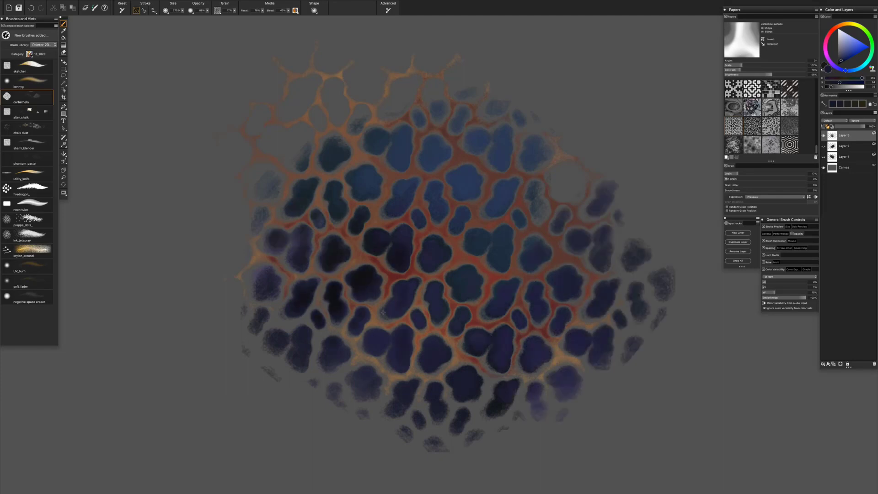
- Brighten the central and upper cells with blue strokes of the chalk dust brush, keeping the paper's inversion off
{"action": "left_click", "coordinate": [28, 128]}
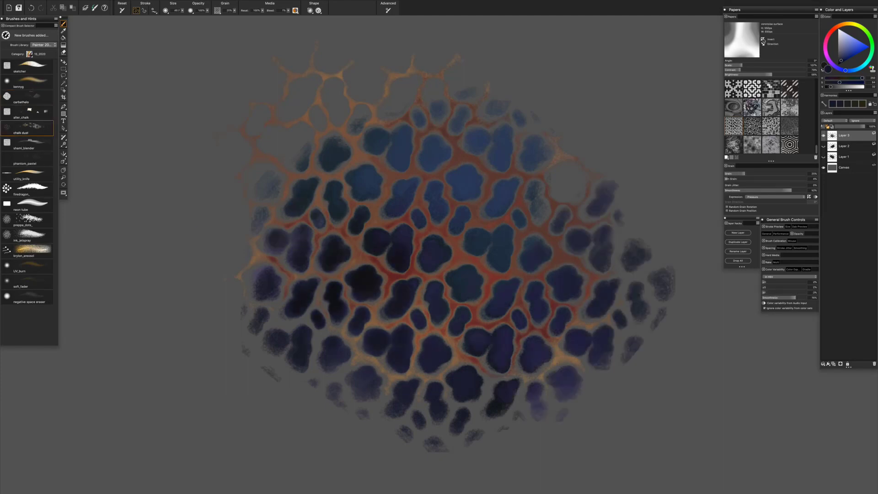
{"action": "left_click", "coordinate": [762, 39]}
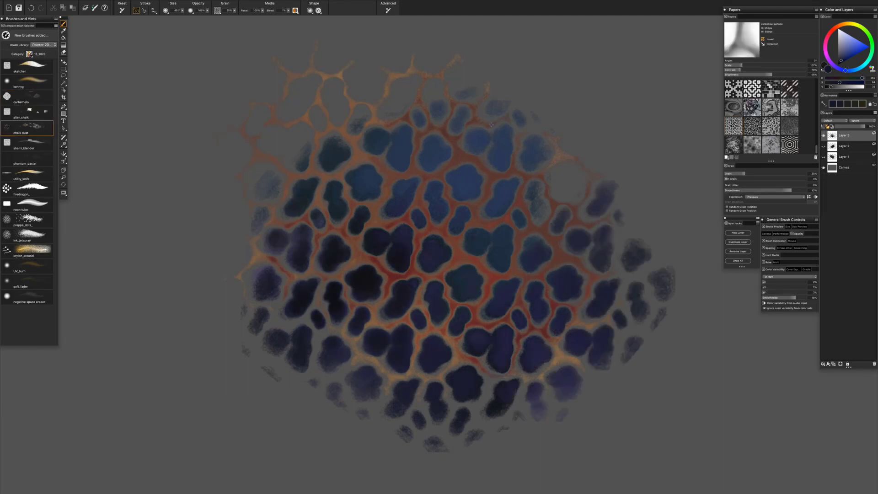
{"action": "left_click", "coordinate": [553, 154], "text": "alt"}
{"action": "left_click_drag", "start_coordinate": [437, 223], "coordinate": [485, 237]}
{"action": "left_click", "coordinate": [772, 41]}
{"action": "left_click", "coordinate": [853, 47]}
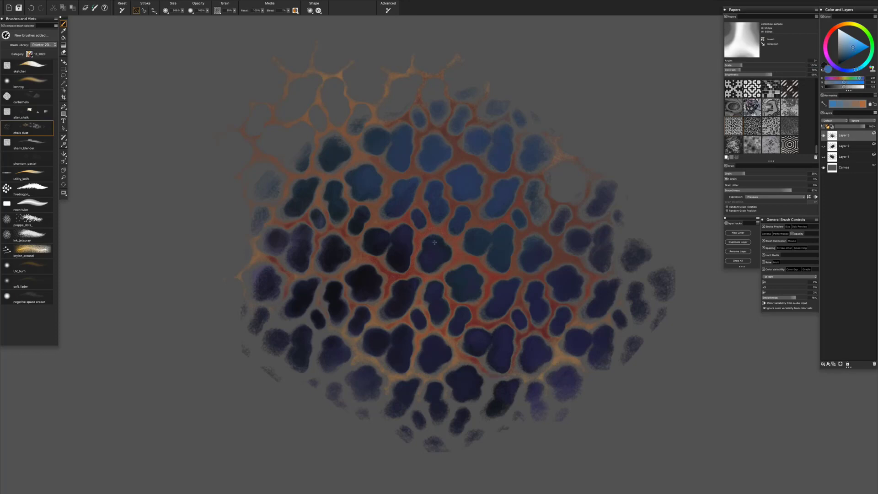
{"action": "mouse_move", "coordinate": [432, 251]}
{"action": "left_mouse_down"}
{"action": "mouse_move", "coordinate": [466, 247]}
{"action": "mouse_move", "coordinate": [411, 273]}
{"action": "mouse_move", "coordinate": [451, 247]}
{"action": "left_mouse_up"}
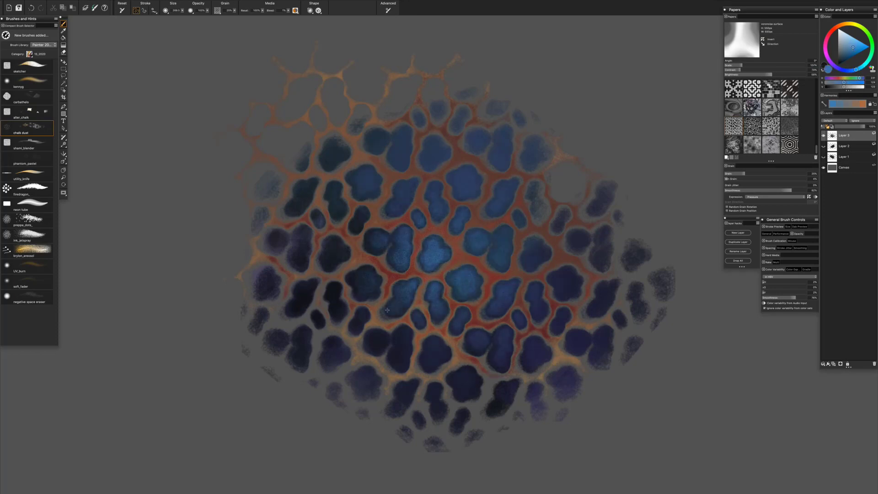
{"action": "mouse_move", "coordinate": [544, 283]}
{"action": "left_mouse_down"}
{"action": "mouse_move", "coordinate": [439, 217]}
{"action": "mouse_move", "coordinate": [369, 250]}
{"action": "mouse_move", "coordinate": [474, 349]}
{"action": "left_mouse_up"}
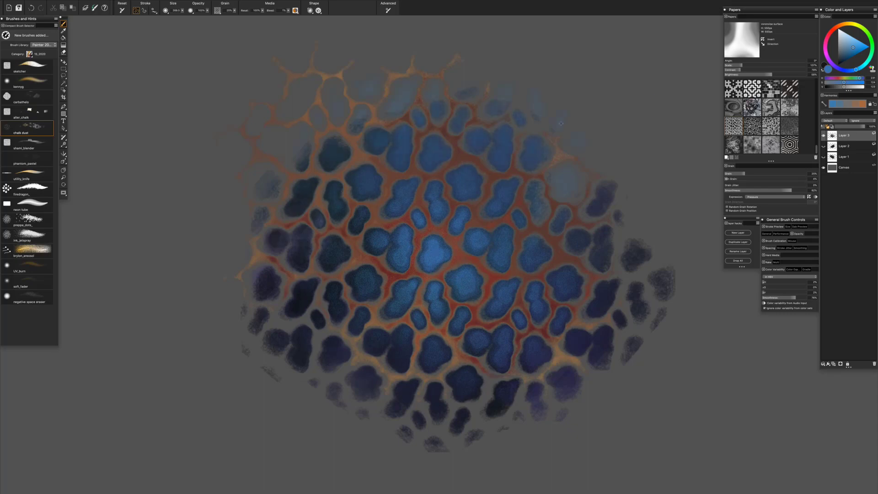
- Invert the paper and paint bright orange chalk dust veins through the centre and out to the surrounding edges
{"action": "left_click", "coordinate": [776, 40]}
{"action": "left_click", "coordinate": [839, 30]}
{"action": "left_click", "coordinate": [860, 43]}
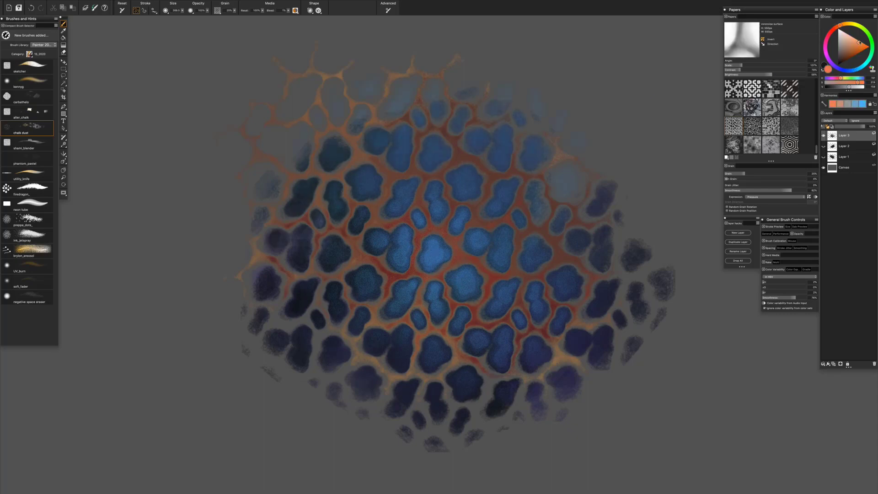
{"action": "mouse_move", "coordinate": [422, 230]}
{"action": "left_mouse_down"}
{"action": "mouse_move", "coordinate": [412, 215]}
{"action": "mouse_move", "coordinate": [391, 215]}
{"action": "mouse_move", "coordinate": [374, 251]}
{"action": "mouse_move", "coordinate": [349, 253]}
{"action": "left_mouse_up"}
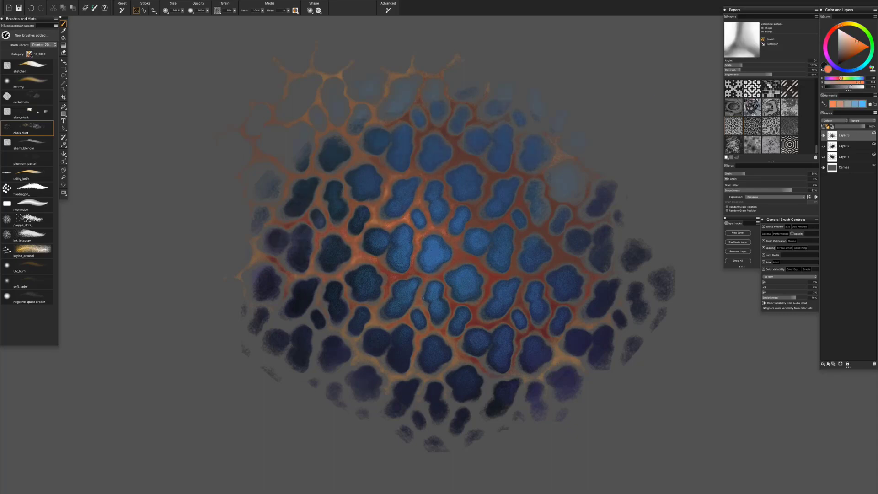
{"action": "mouse_move", "coordinate": [423, 298]}
{"action": "left_mouse_down"}
{"action": "mouse_move", "coordinate": [439, 274]}
{"action": "mouse_move", "coordinate": [389, 176]}
{"action": "mouse_move", "coordinate": [426, 272]}
{"action": "mouse_move", "coordinate": [545, 260]}
{"action": "mouse_move", "coordinate": [503, 216]}
{"action": "left_mouse_up"}
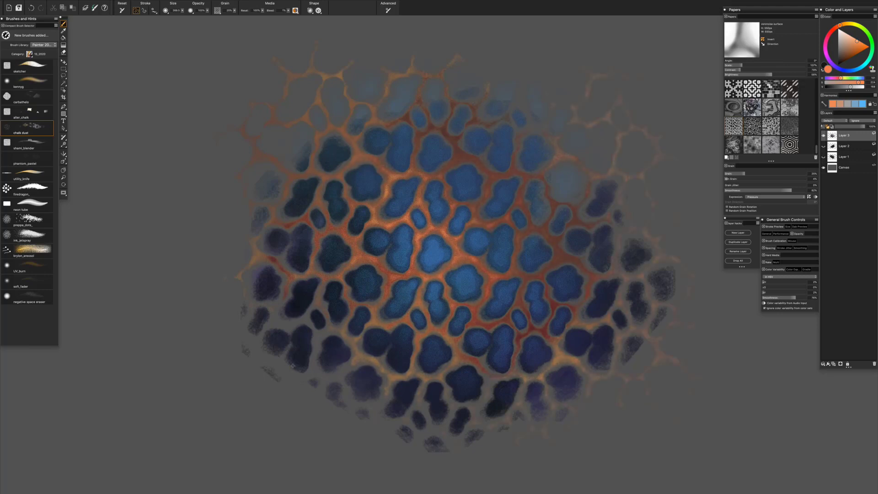
{"action": "mouse_move", "coordinate": [292, 365]}
{"action": "left_mouse_down"}
{"action": "mouse_move", "coordinate": [243, 313]}
{"action": "mouse_move", "coordinate": [255, 218]}
{"action": "left_mouse_up"}
{"action": "left_click_drag", "start_coordinate": [357, 355], "coordinate": [338, 377]}
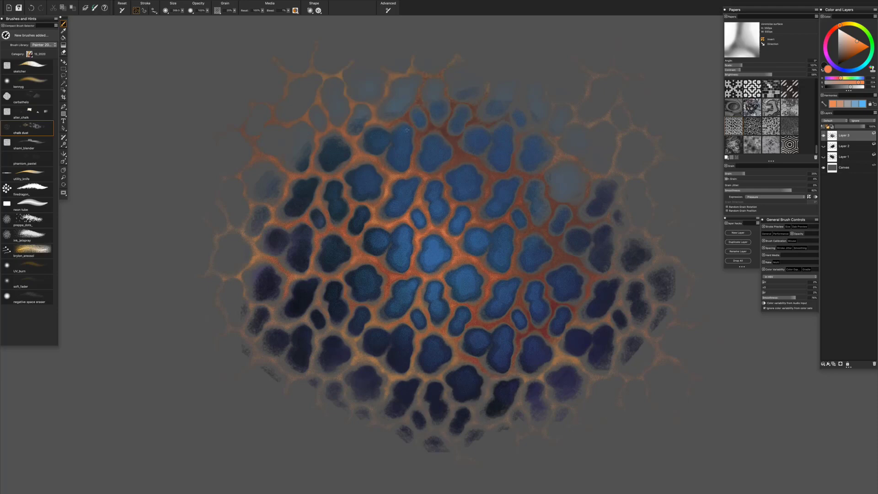
- Reduce the paper's scale and paint a finer red-orange vein network over the central and upper-right cells
{"action": "left_click_drag", "start_coordinate": [741, 66], "coordinate": [736, 65]}
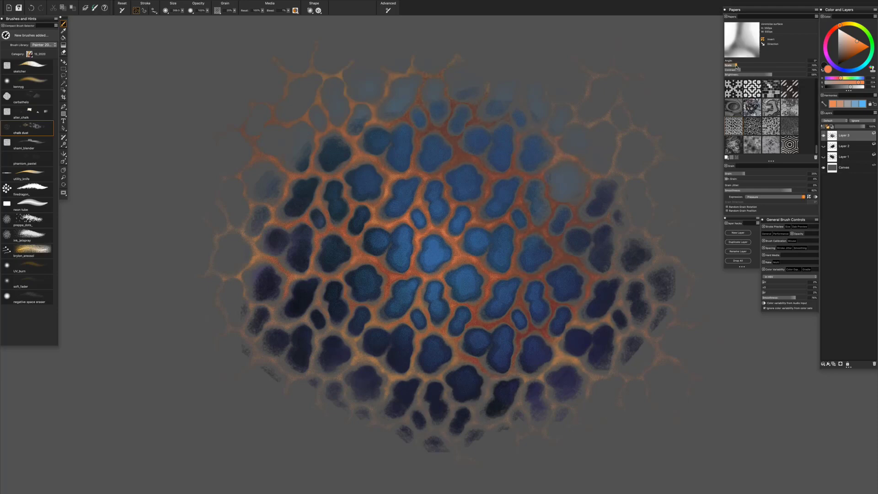
{"action": "left_click", "coordinate": [837, 26]}
{"action": "left_click", "coordinate": [858, 46]}
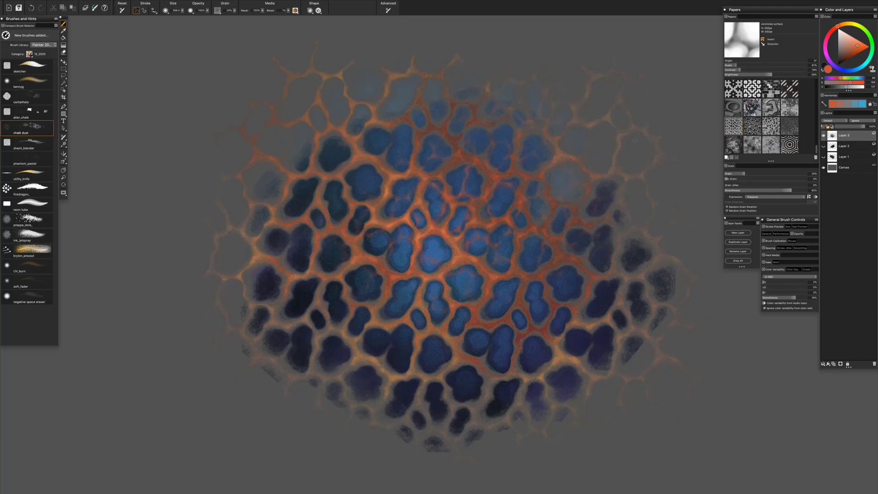
- Blend the outer areas of the sample with the shami_blender brush, using the leather surface paper and the uninverted vein paper
{"action": "left_click", "coordinate": [37, 144]}
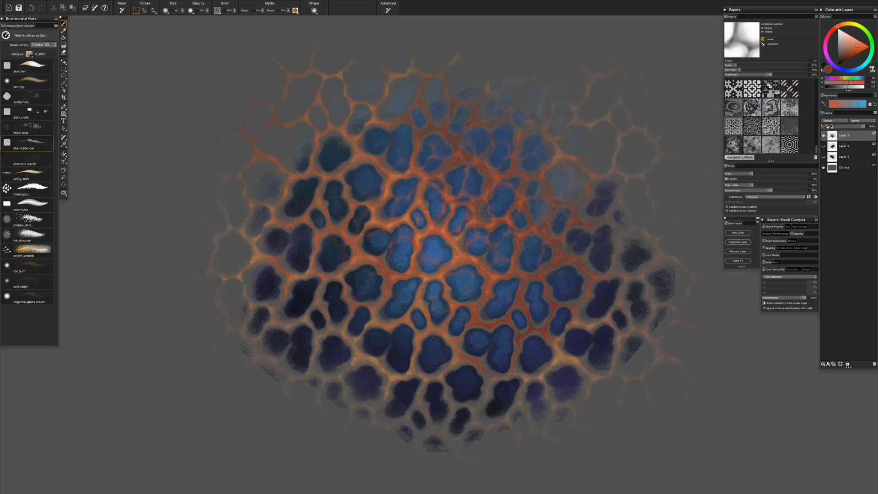
{"action": "left_click", "coordinate": [752, 107]}
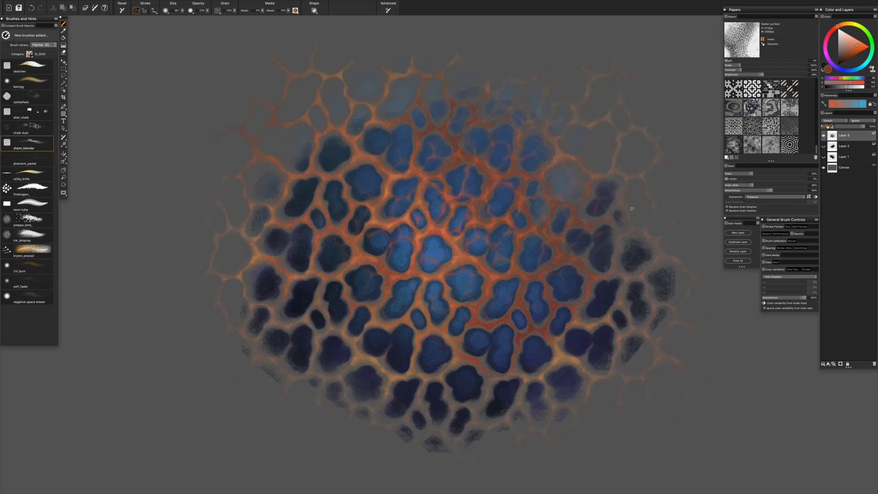
{"action": "left_click", "coordinate": [752, 126]}
{"action": "mouse_move", "coordinate": [611, 269]}
{"action": "left_mouse_down"}
{"action": "mouse_move", "coordinate": [640, 236]}
{"action": "mouse_move", "coordinate": [670, 276]}
{"action": "left_mouse_up"}
{"action": "mouse_move", "coordinate": [591, 213]}
{"action": "left_mouse_down"}
{"action": "mouse_move", "coordinate": [639, 158]}
{"action": "mouse_move", "coordinate": [558, 391]}
{"action": "mouse_move", "coordinate": [588, 340]}
{"action": "mouse_move", "coordinate": [284, 332]}
{"action": "mouse_move", "coordinate": [277, 349]}
{"action": "mouse_move", "coordinate": [255, 172]}
{"action": "left_mouse_up"}
{"action": "left_click", "coordinate": [763, 40]}
{"action": "mouse_move", "coordinate": [334, 111]}
{"action": "left_mouse_down"}
{"action": "mouse_move", "coordinate": [314, 416]}
{"action": "mouse_move", "coordinate": [341, 313]}
{"action": "mouse_move", "coordinate": [496, 408]}
{"action": "mouse_move", "coordinate": [382, 292]}
{"action": "mouse_move", "coordinate": [567, 273]}
{"action": "mouse_move", "coordinate": [594, 221]}
{"action": "left_mouse_up"}
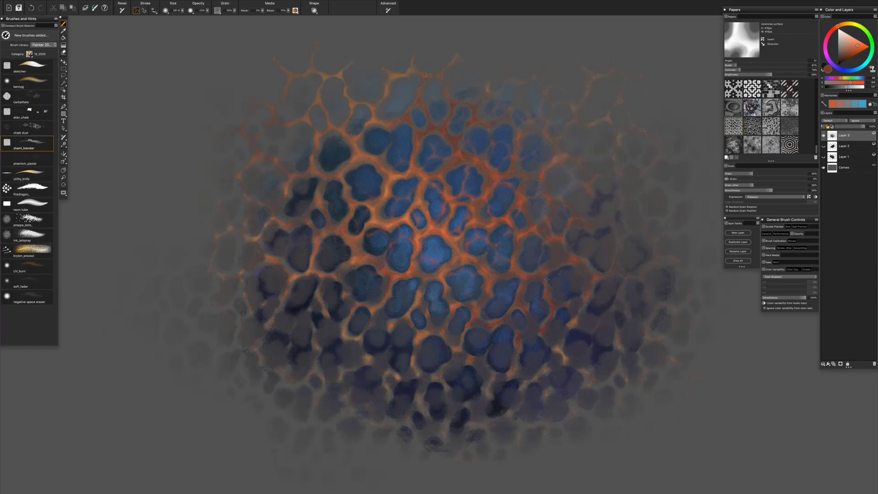
- Continue blending the cells with the inverted vein paper, and work in a texture from the concentric hexagon paper
{"action": "left_click", "coordinate": [764, 40]}
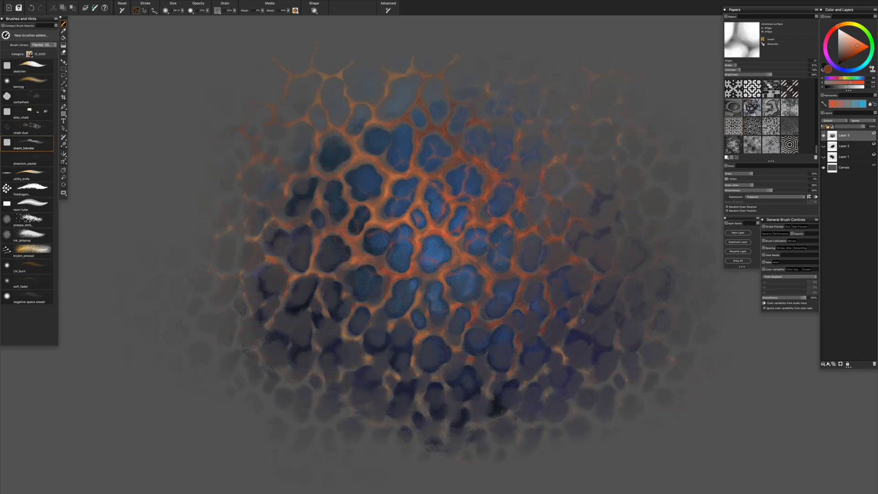
{"action": "mouse_move", "coordinate": [457, 105]}
{"action": "left_mouse_down"}
{"action": "mouse_move", "coordinate": [334, 169]}
{"action": "mouse_move", "coordinate": [292, 334]}
{"action": "mouse_move", "coordinate": [402, 314]}
{"action": "mouse_move", "coordinate": [585, 91]}
{"action": "left_mouse_up"}
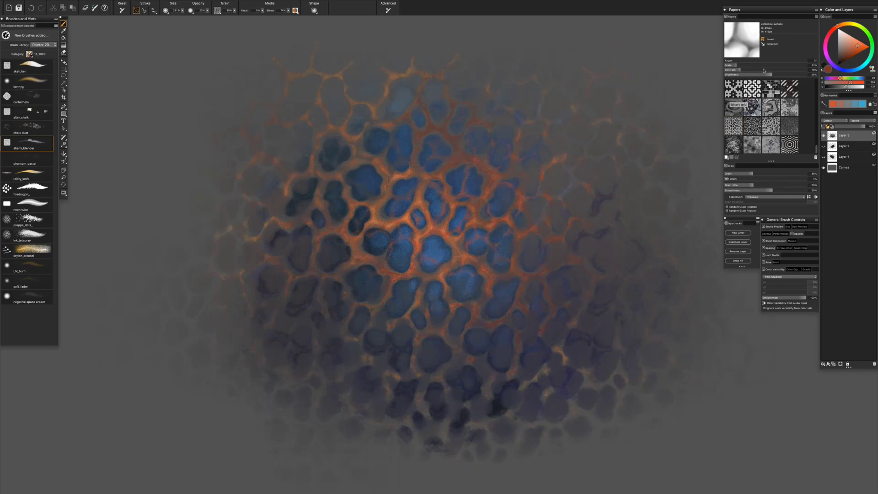
{"action": "left_click", "coordinate": [789, 144]}
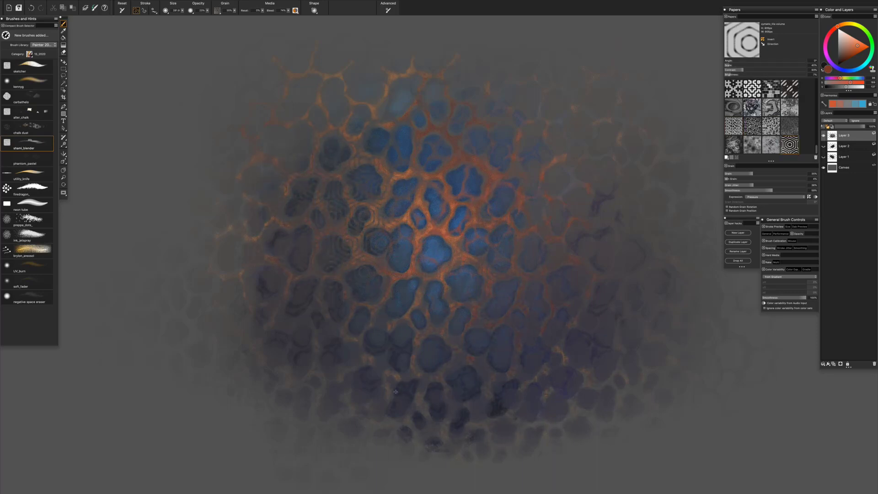
- Paint a soft teal glow over the upper-left cells with the large soft brush, and blend hexagon texture into it with shami_blender
{"action": "left_click", "coordinate": [27, 82]}
{"action": "left_click", "coordinate": [845, 24]}
{"action": "left_click", "coordinate": [846, 36]}
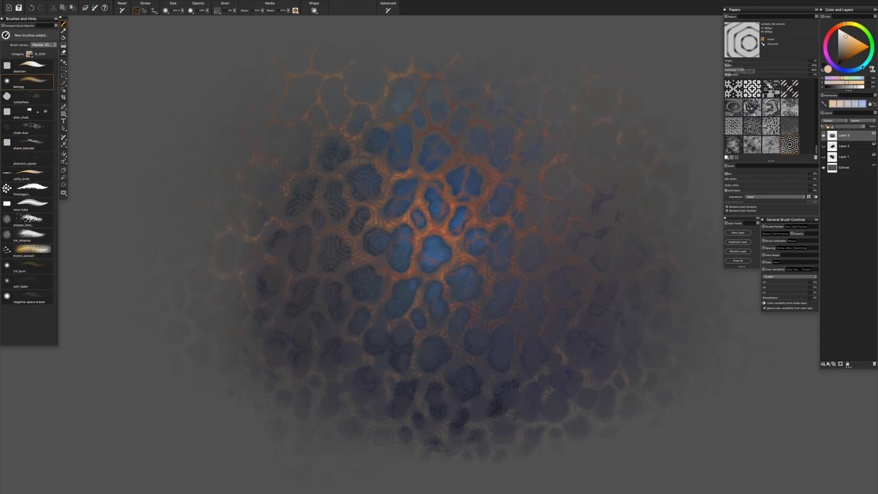
{"action": "left_click", "coordinate": [863, 64]}
{"action": "left_click_drag", "start_coordinate": [380, 170], "coordinate": [389, 181]}
{"action": "left_click_drag", "start_coordinate": [862, 63], "coordinate": [867, 62]}
{"action": "left_click", "coordinate": [853, 50]}
{"action": "mouse_move", "coordinate": [395, 170]}
{"action": "left_mouse_down"}
{"action": "mouse_move", "coordinate": [402, 189]}
{"action": "mouse_move", "coordinate": [374, 144]}
{"action": "left_mouse_up"}
{"action": "left_click_drag", "start_coordinate": [406, 205], "coordinate": [338, 155]}
{"action": "left_click", "coordinate": [27, 143]}
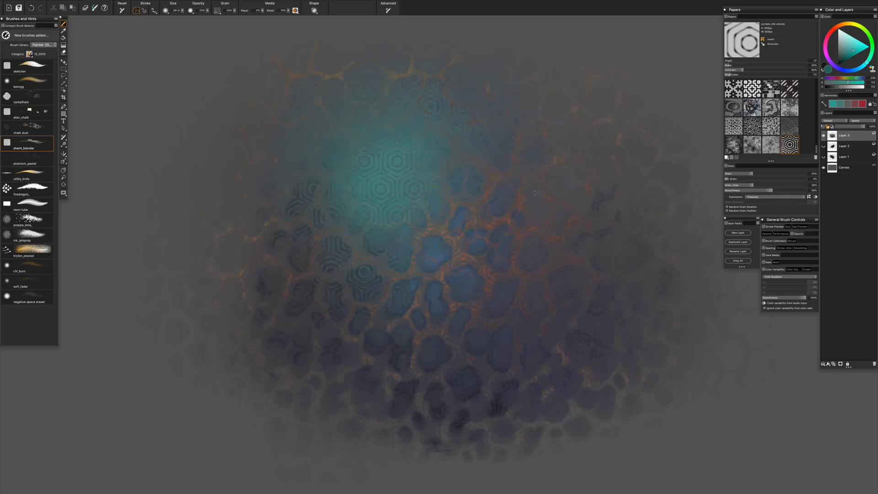
- Paint a salmon-orange hexagon pattern just right of centre with the phantom_pastel brush and the uninverted hexagon paper
{"action": "left_click", "coordinate": [41, 161]}
{"action": "mouse_move", "coordinate": [467, 203]}
{"action": "left_mouse_down"}
{"action": "mouse_move", "coordinate": [480, 232]}
{"action": "mouse_move", "coordinate": [472, 263]}
{"action": "mouse_move", "coordinate": [477, 219]}
{"action": "mouse_move", "coordinate": [514, 316]}
{"action": "left_mouse_up"}
{"action": "left_click_drag", "start_coordinate": [444, 238], "coordinate": [434, 230]}
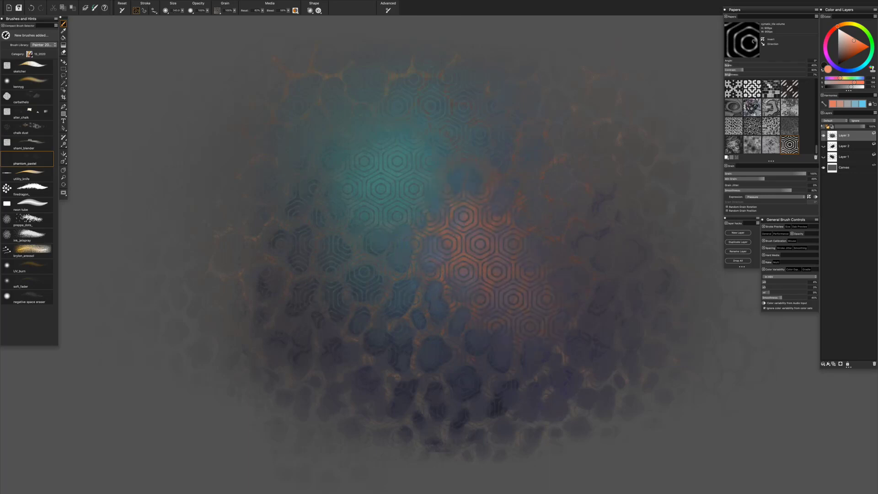
- Try orange phantom_pastel strokes with the inverted leather surface paper after adjusting its contrast, brightness and scale
{"action": "left_click", "coordinate": [752, 126]}
{"action": "left_click", "coordinate": [763, 40]}
{"action": "left_click_drag", "start_coordinate": [743, 70], "coordinate": [749, 71]}
{"action": "left_click_drag", "start_coordinate": [763, 75], "coordinate": [747, 65]}
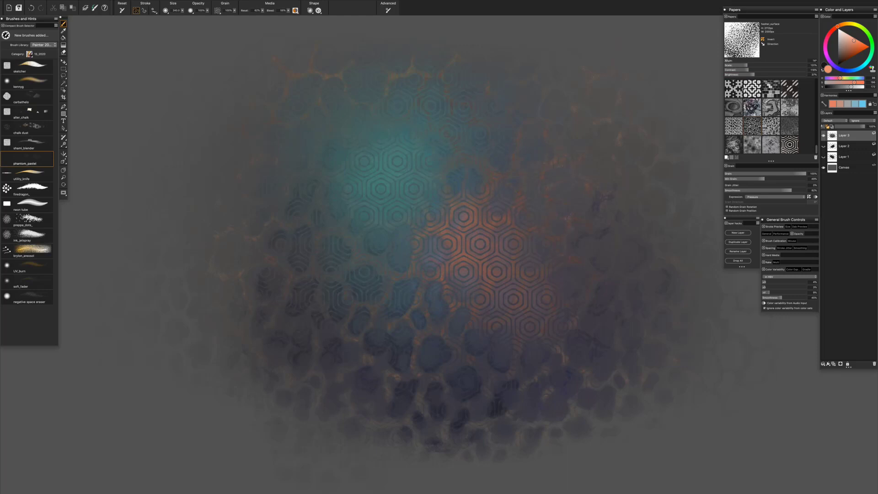
- Try the super grid paper with a stronger red-orange, and adjust the brush's resaturation and bleed
{"action": "left_click", "coordinate": [752, 89]}
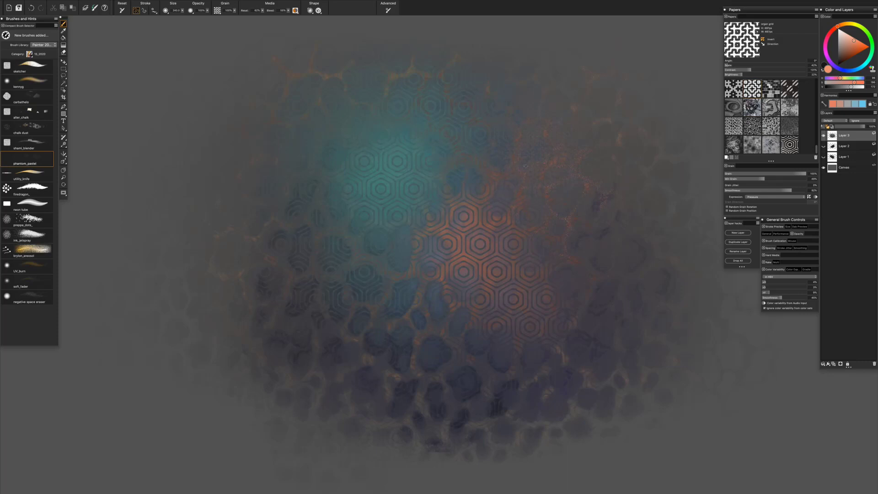
{"action": "left_click", "coordinate": [859, 44]}
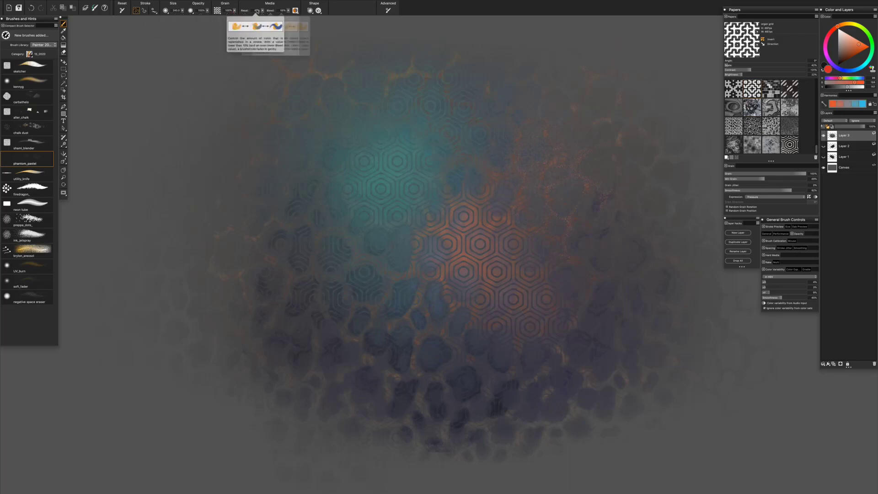
{"action": "left_click_drag", "start_coordinate": [262, 10], "coordinate": [279, 11]}
{"action": "left_click", "coordinate": [288, 11]}
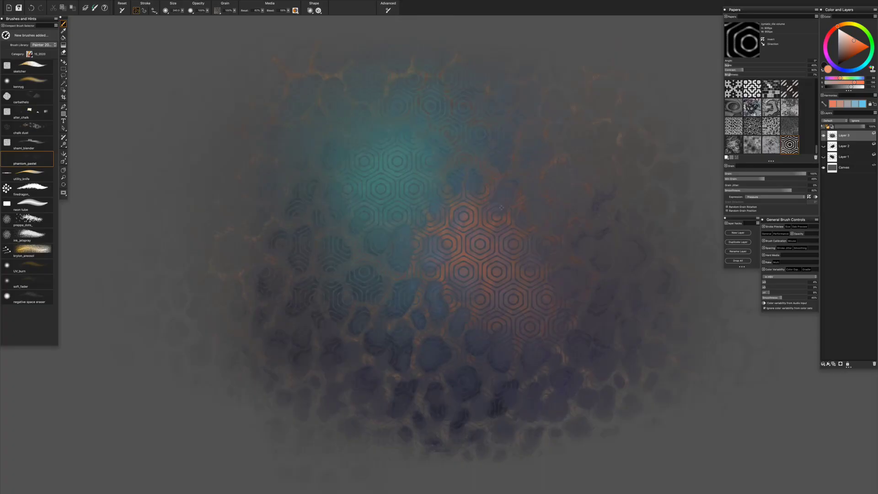
- Load the inverted leather surface paper again and adjust its contrast, brightness and scale
{"action": "left_click", "coordinate": [752, 126]}
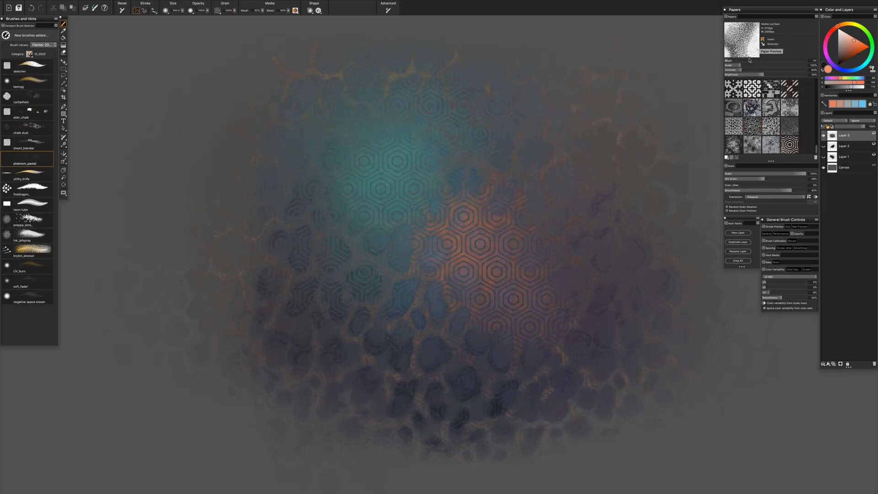
{"action": "left_click", "coordinate": [749, 70]}
{"action": "left_click", "coordinate": [754, 74]}
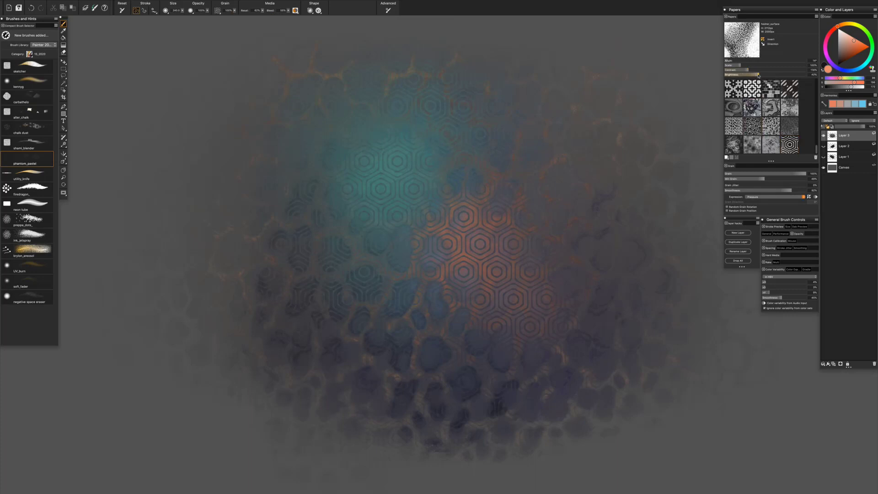
{"action": "left_click", "coordinate": [747, 65]}
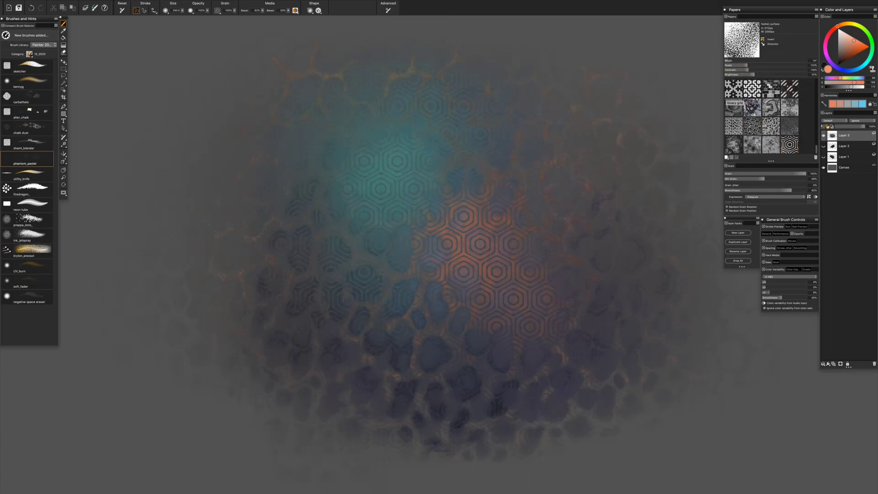
- Paint red-orange phantom_pastel strokes over the upper-right cells with the inverted super grid paper, lowering the brush's resaturation and bleed
{"action": "left_click", "coordinate": [752, 89]}
{"action": "left_click_drag", "start_coordinate": [594, 196], "coordinate": [491, 157]}
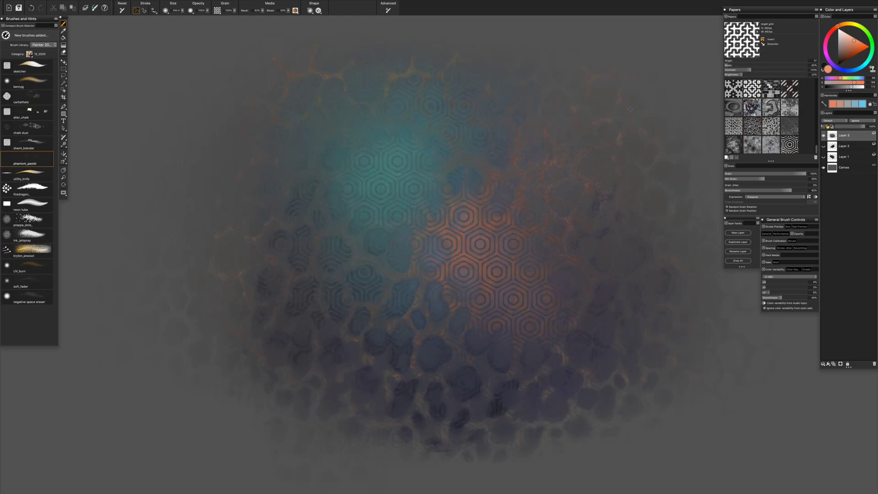
{"action": "left_click", "coordinate": [859, 44]}
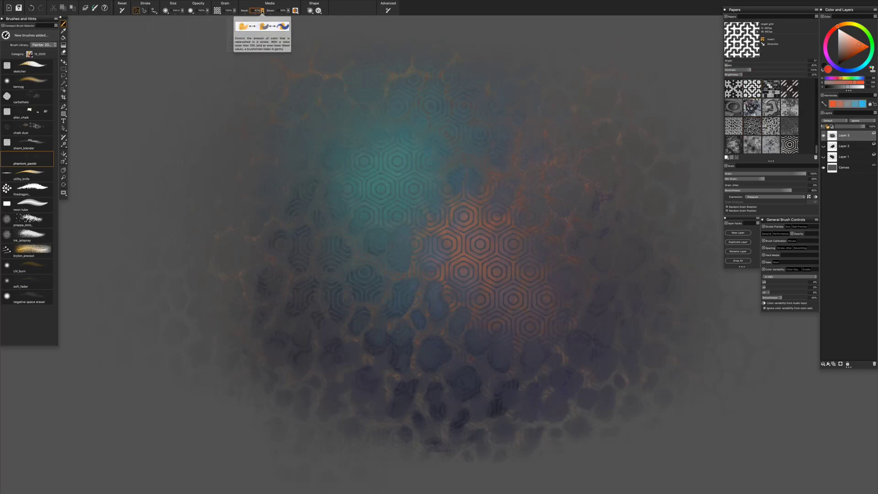
{"action": "left_click_drag", "start_coordinate": [262, 10], "coordinate": [320, 41]}
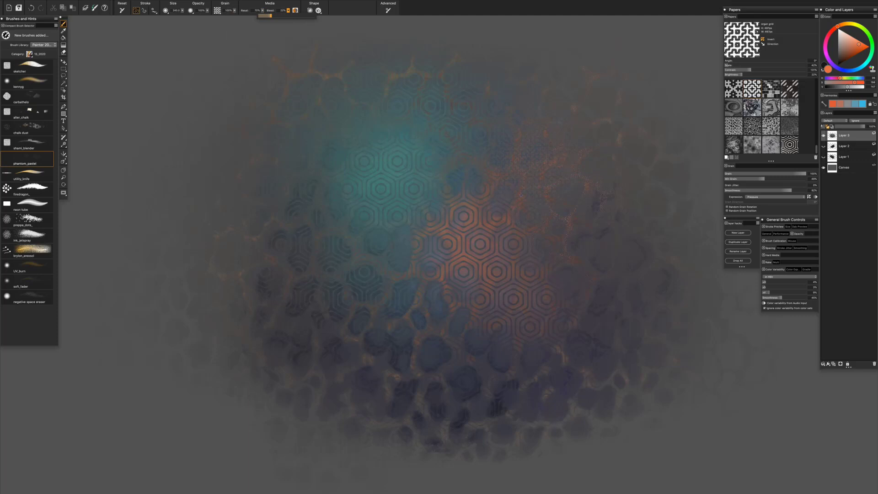
{"action": "left_click_drag", "start_coordinate": [609, 210], "coordinate": [615, 202]}
- Enlarge the super grid paper, reduce its contrast and brightness, turn off its inversion, and paint its pattern in red-orange right of centre
{"action": "left_click", "coordinate": [742, 65]}
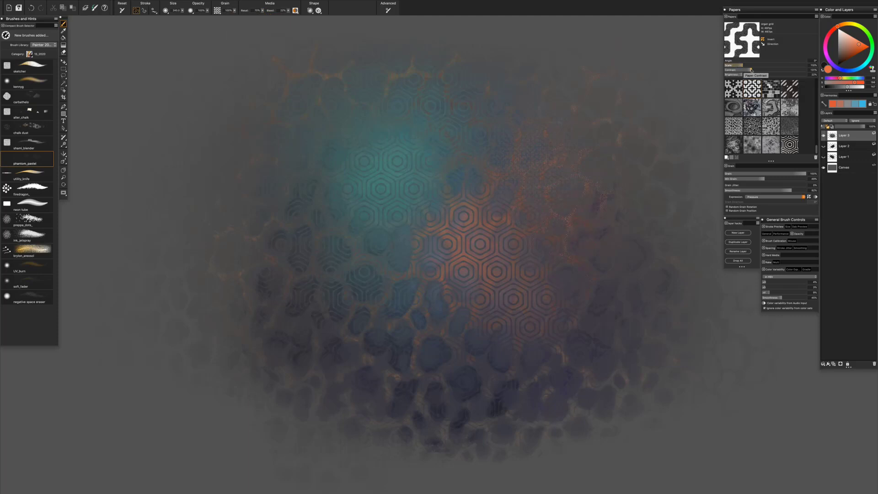
{"action": "left_click", "coordinate": [747, 70]}
{"action": "left_click", "coordinate": [734, 75]}
{"action": "left_click", "coordinate": [762, 39]}
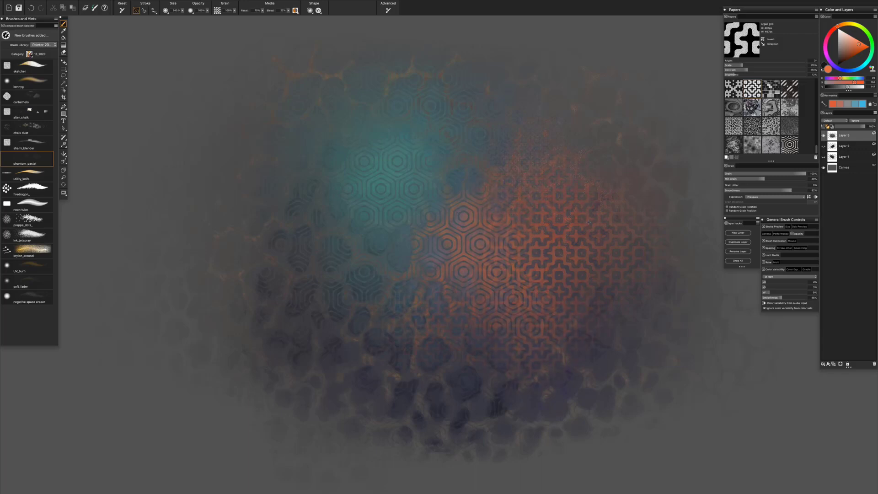
- Extend the super grid pattern across the centre and into the teal area with light orange and strong red-orange phantom_pastel strokes
{"action": "left_click", "coordinate": [846, 26]}
{"action": "left_click", "coordinate": [854, 38]}
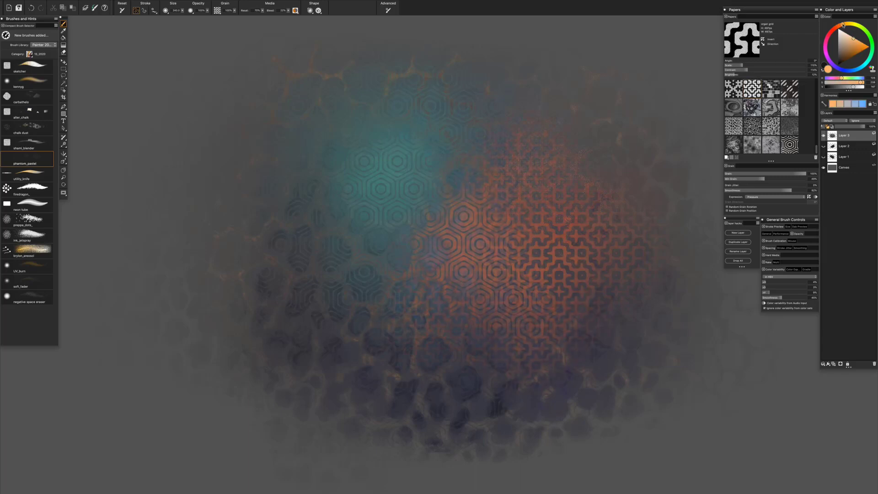
{"action": "mouse_move", "coordinate": [507, 247]}
{"action": "left_mouse_down"}
{"action": "mouse_move", "coordinate": [457, 196]}
{"action": "mouse_move", "coordinate": [389, 201]}
{"action": "mouse_move", "coordinate": [402, 223]}
{"action": "left_mouse_up"}
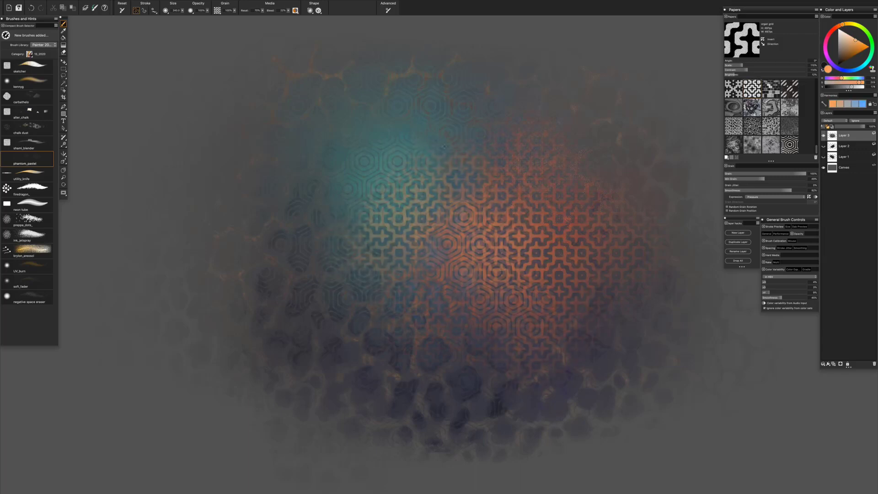
{"action": "left_click_drag", "start_coordinate": [444, 146], "coordinate": [475, 203]}
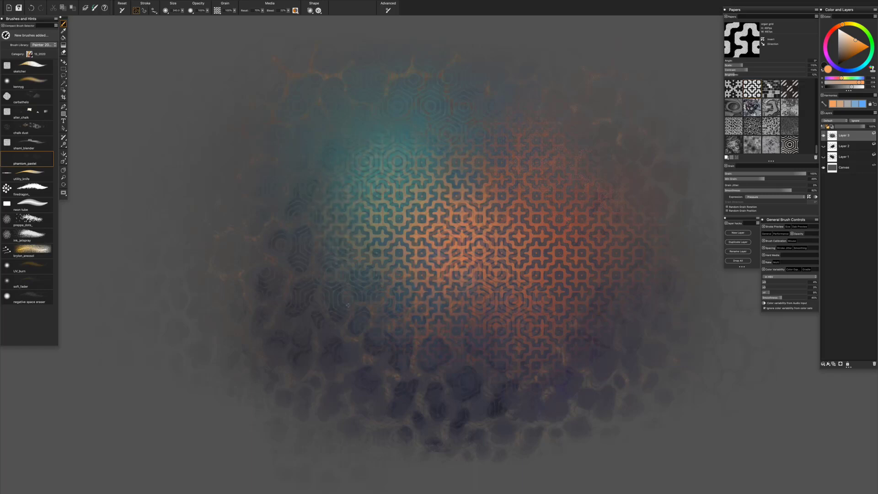
{"action": "left_click", "coordinate": [837, 27]}
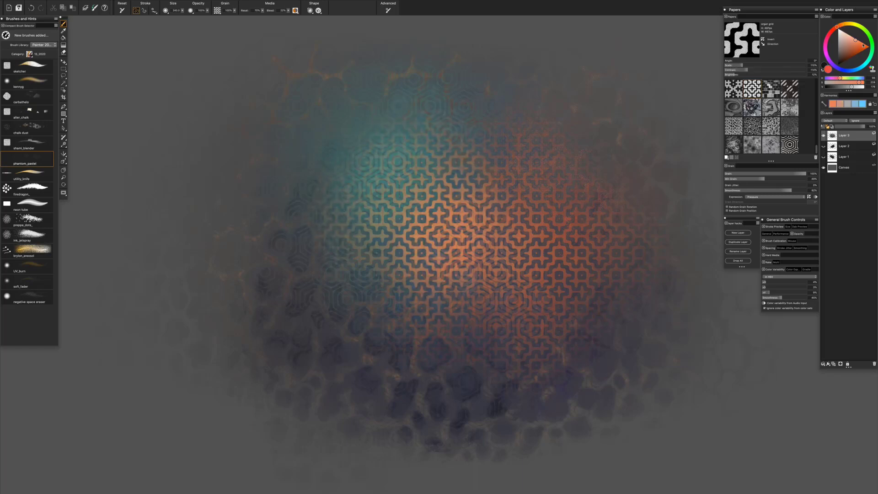
{"action": "left_click", "coordinate": [861, 42]}
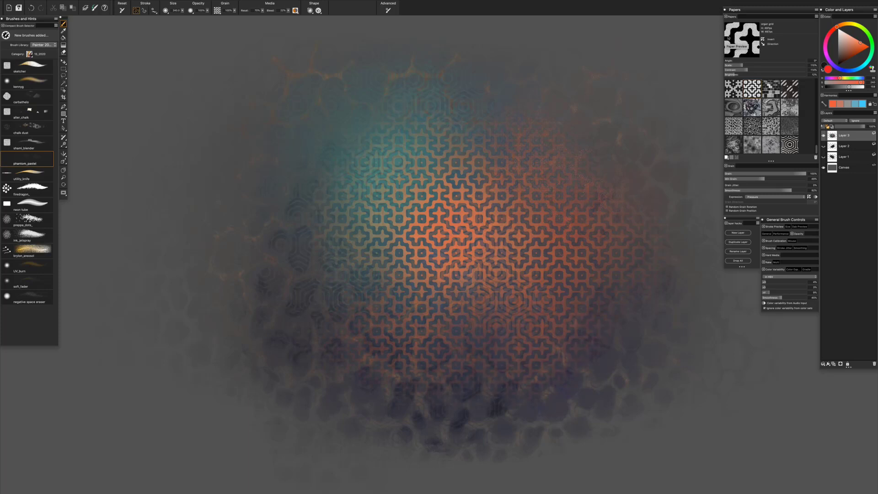
- Invert the super grid paper and fill the gaps at the pattern's lower right with blue, teal and dark violet-blue strokes
{"action": "left_click", "coordinate": [762, 40]}
{"action": "left_click", "coordinate": [856, 70]}
{"action": "left_click", "coordinate": [858, 50]}
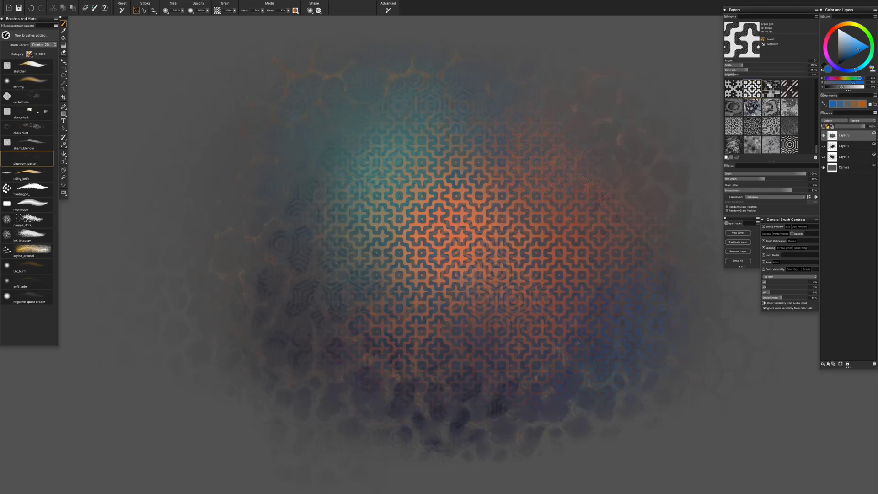
{"action": "left_click", "coordinate": [867, 63]}
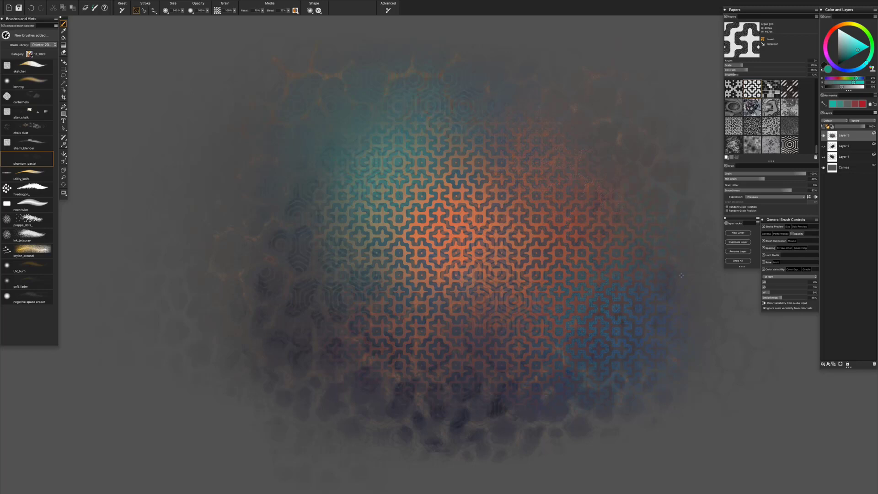
{"action": "left_click", "coordinate": [840, 69]}
{"action": "left_click", "coordinate": [848, 54]}
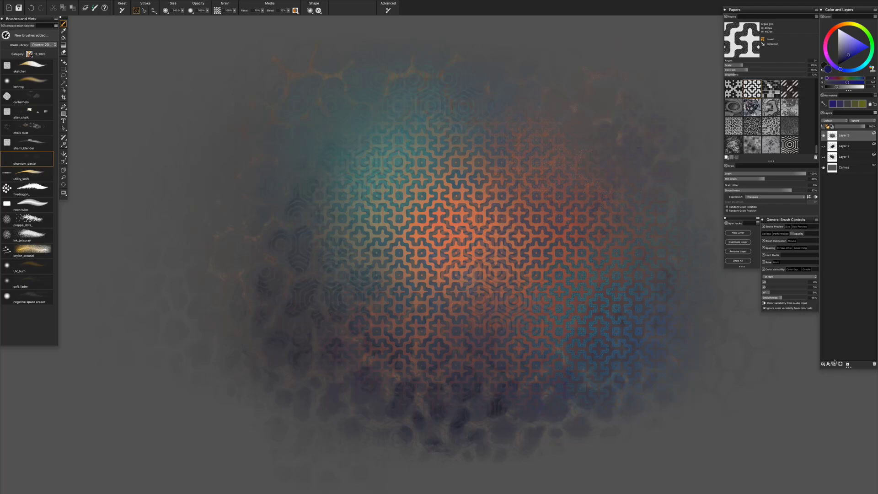
- Paint curling dark red ribbons and short flat dabs across the pattern with the utility_knife brush
{"action": "left_click", "coordinate": [27, 174]}
{"action": "left_click", "coordinate": [835, 28]}
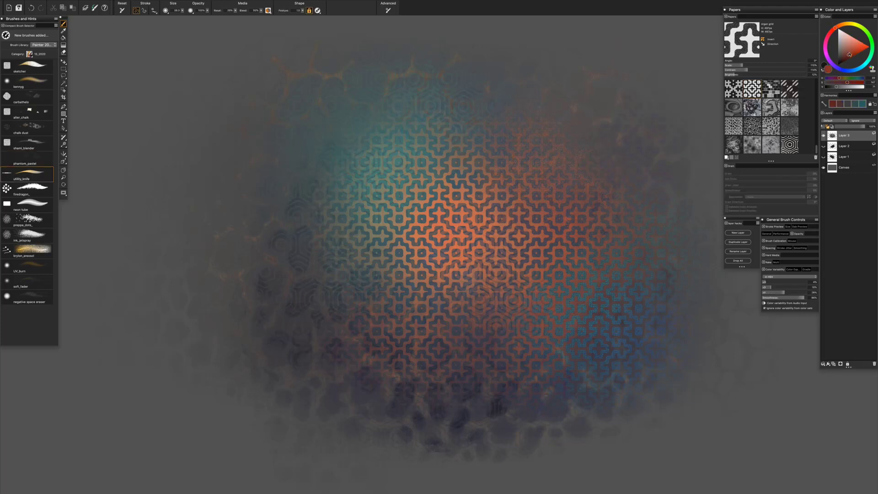
{"action": "left_click_drag", "start_coordinate": [849, 55], "coordinate": [847, 57]}
{"action": "left_click", "coordinate": [844, 59]}
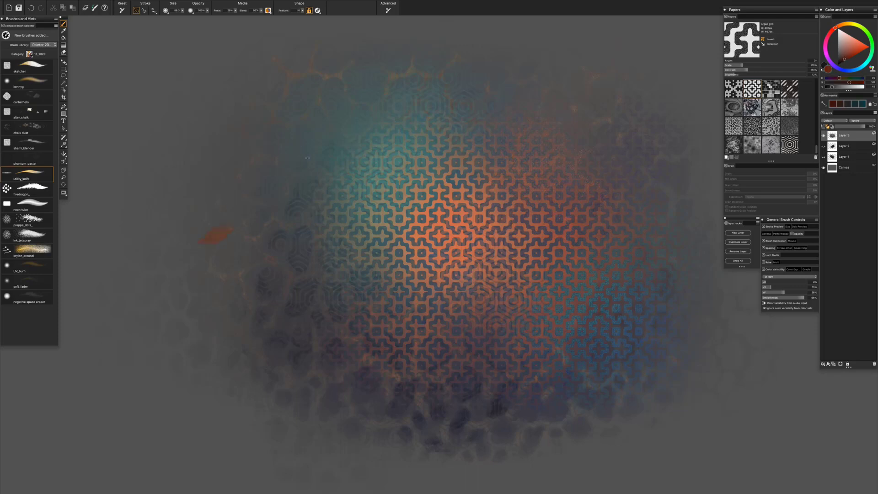
{"action": "mouse_move", "coordinate": [235, 249]}
{"action": "left_mouse_down"}
{"action": "mouse_move", "coordinate": [274, 201]}
{"action": "mouse_move", "coordinate": [368, 155]}
{"action": "left_mouse_up"}
{"action": "mouse_move", "coordinate": [235, 250]}
{"action": "left_mouse_down"}
{"action": "mouse_move", "coordinate": [302, 214]}
{"action": "mouse_move", "coordinate": [503, 206]}
{"action": "mouse_move", "coordinate": [301, 237]}
{"action": "mouse_move", "coordinate": [460, 134]}
{"action": "mouse_move", "coordinate": [467, 160]}
{"action": "mouse_move", "coordinate": [306, 137]}
{"action": "mouse_move", "coordinate": [302, 201]}
{"action": "mouse_move", "coordinate": [539, 95]}
{"action": "mouse_move", "coordinate": [539, 119]}
{"action": "mouse_move", "coordinate": [611, 177]}
{"action": "left_mouse_up"}
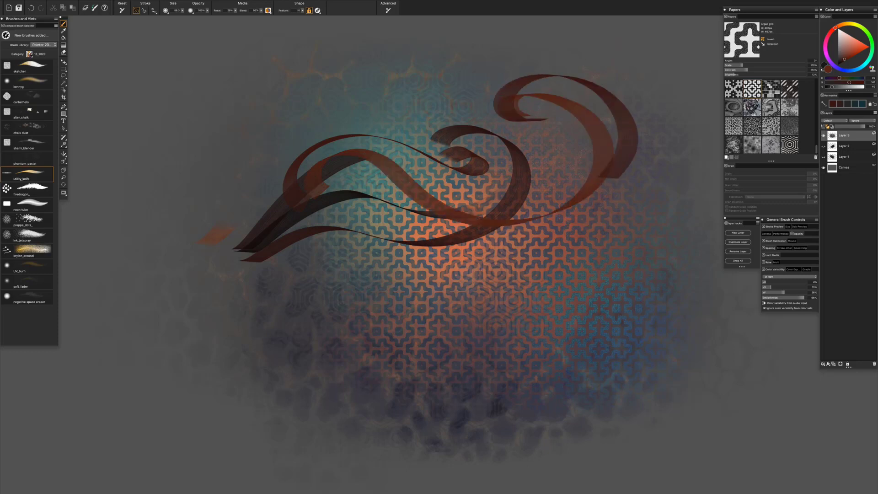
{"action": "left_click_drag", "start_coordinate": [480, 268], "coordinate": [460, 339]}
{"action": "mouse_move", "coordinate": [551, 240]}
{"action": "left_mouse_down"}
{"action": "mouse_move", "coordinate": [541, 266]}
{"action": "mouse_move", "coordinate": [601, 237]}
{"action": "left_mouse_up"}
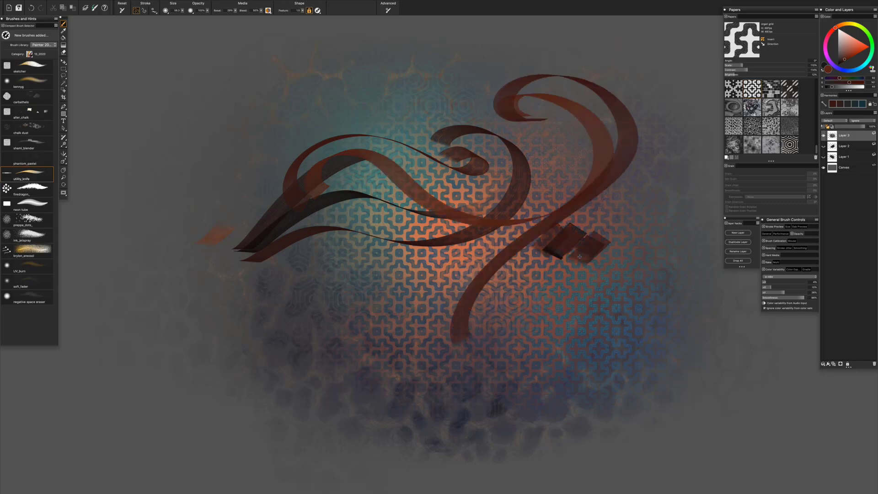
{"action": "mouse_move", "coordinate": [557, 276]}
{"action": "left_mouse_down"}
{"action": "mouse_move", "coordinate": [609, 251]}
{"action": "mouse_move", "coordinate": [590, 266]}
{"action": "mouse_move", "coordinate": [625, 219]}
{"action": "left_mouse_up"}
- Paint broad, sweeping dark navy and blue utility_knife strokes over the ribbons and around the lower half of the pattern
{"action": "left_click", "coordinate": [581, 214], "text": "alt"}
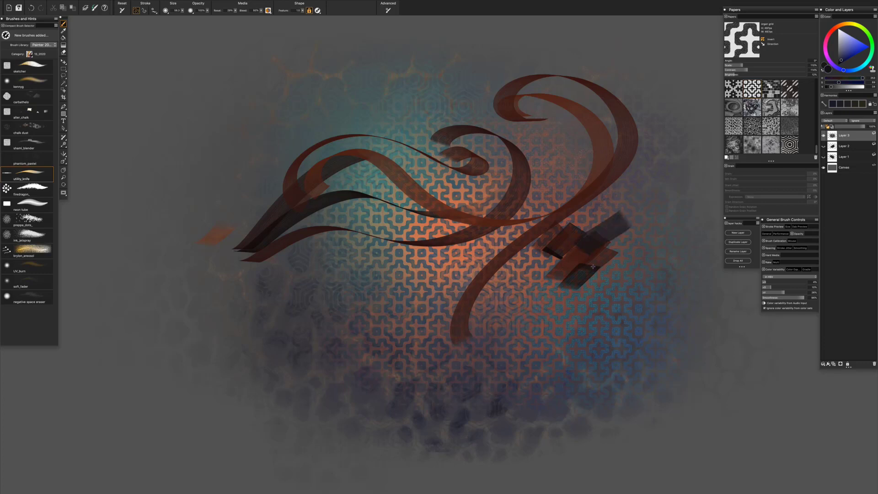
{"action": "left_click_drag", "start_coordinate": [584, 271], "coordinate": [645, 224]}
{"action": "left_click_drag", "start_coordinate": [676, 187], "coordinate": [522, 377]}
{"action": "mouse_move", "coordinate": [658, 250]}
{"action": "left_mouse_down"}
{"action": "mouse_move", "coordinate": [596, 357]}
{"action": "mouse_move", "coordinate": [611, 321]}
{"action": "mouse_move", "coordinate": [587, 307]}
{"action": "left_mouse_up"}
{"action": "mouse_move", "coordinate": [684, 210]}
{"action": "left_mouse_down"}
{"action": "mouse_move", "coordinate": [658, 238]}
{"action": "mouse_move", "coordinate": [274, 384]}
{"action": "mouse_move", "coordinate": [311, 352]}
{"action": "mouse_move", "coordinate": [302, 341]}
{"action": "mouse_move", "coordinate": [329, 322]}
{"action": "mouse_move", "coordinate": [370, 315]}
{"action": "mouse_move", "coordinate": [414, 275]}
{"action": "left_mouse_up"}
{"action": "mouse_move", "coordinate": [383, 353]}
{"action": "left_mouse_down"}
{"action": "mouse_move", "coordinate": [413, 389]}
{"action": "mouse_move", "coordinate": [412, 353]}
{"action": "mouse_move", "coordinate": [304, 342]}
{"action": "left_mouse_up"}
{"action": "mouse_move", "coordinate": [217, 291]}
{"action": "left_mouse_down"}
{"action": "mouse_move", "coordinate": [232, 294]}
{"action": "mouse_move", "coordinate": [274, 265]}
{"action": "mouse_move", "coordinate": [298, 217]}
{"action": "mouse_move", "coordinate": [348, 215]}
{"action": "mouse_move", "coordinate": [393, 275]}
{"action": "mouse_move", "coordinate": [457, 256]}
{"action": "mouse_move", "coordinate": [412, 146]}
{"action": "mouse_move", "coordinate": [503, 186]}
{"action": "left_mouse_up"}
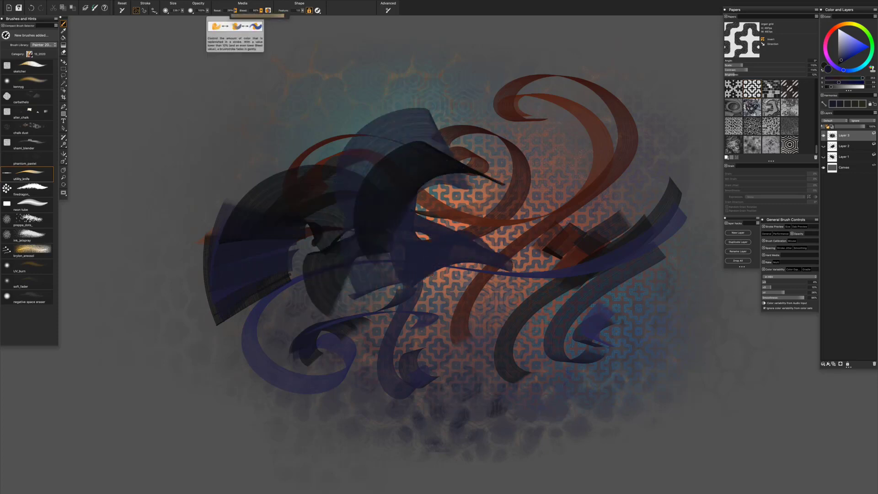
- Lower the utility_knife's resaturation and smear the red ribbons and dark strokes on the right side into the background
{"action": "left_click", "coordinate": [235, 10]}
{"action": "left_click_drag", "start_coordinate": [223, 16], "coordinate": [205, 16]}
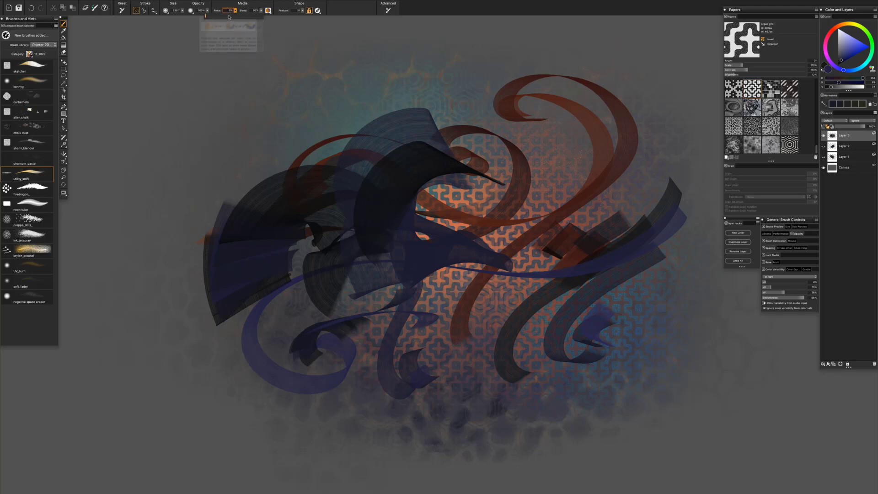
{"action": "left_click", "coordinate": [236, 10]}
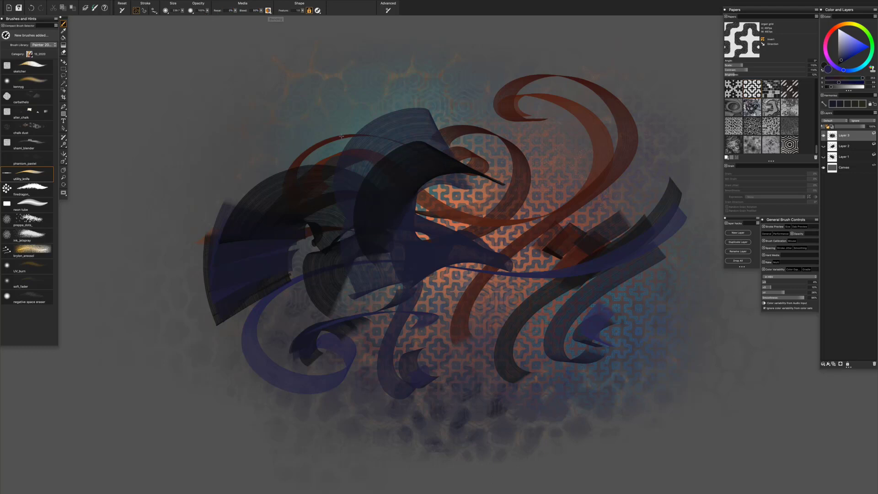
{"action": "mouse_move", "coordinate": [462, 166]}
{"action": "left_mouse_down"}
{"action": "mouse_move", "coordinate": [540, 132]}
{"action": "mouse_move", "coordinate": [603, 196]}
{"action": "mouse_move", "coordinate": [668, 215]}
{"action": "left_mouse_up"}
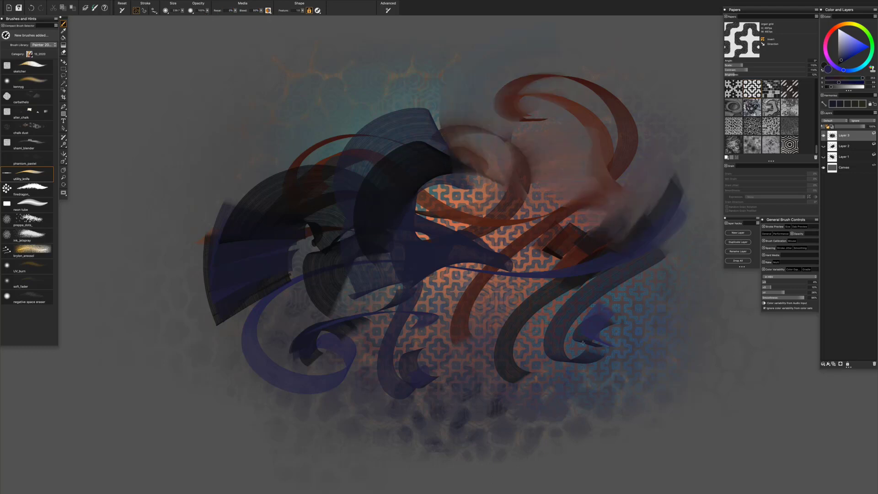
{"action": "mouse_move", "coordinate": [492, 354]}
{"action": "left_mouse_down"}
{"action": "mouse_move", "coordinate": [639, 321]}
{"action": "mouse_move", "coordinate": [608, 330]}
{"action": "mouse_move", "coordinate": [590, 366]}
{"action": "mouse_move", "coordinate": [512, 237]}
{"action": "mouse_move", "coordinate": [560, 253]}
{"action": "mouse_move", "coordinate": [608, 302]}
{"action": "left_mouse_up"}
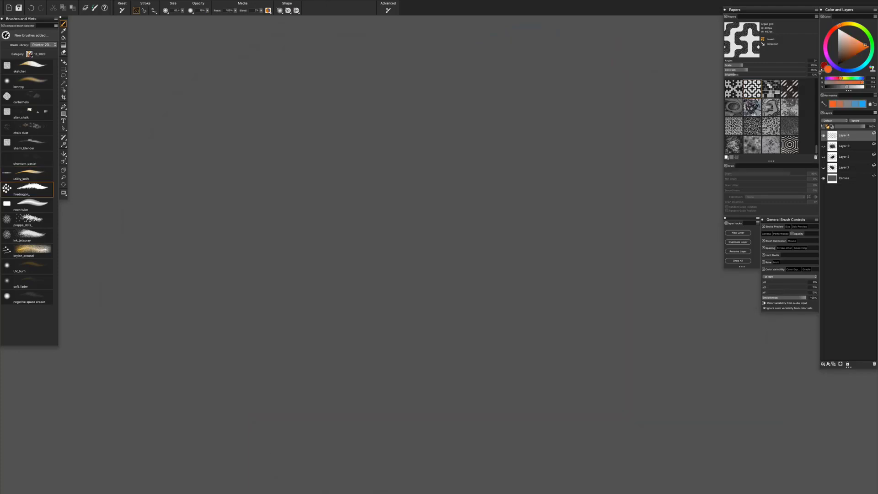
- Paint deep red and bright orange looping strokes across the empty Layer 4 with the firedragon_ brush
{"action": "left_click", "coordinate": [822, 70]}
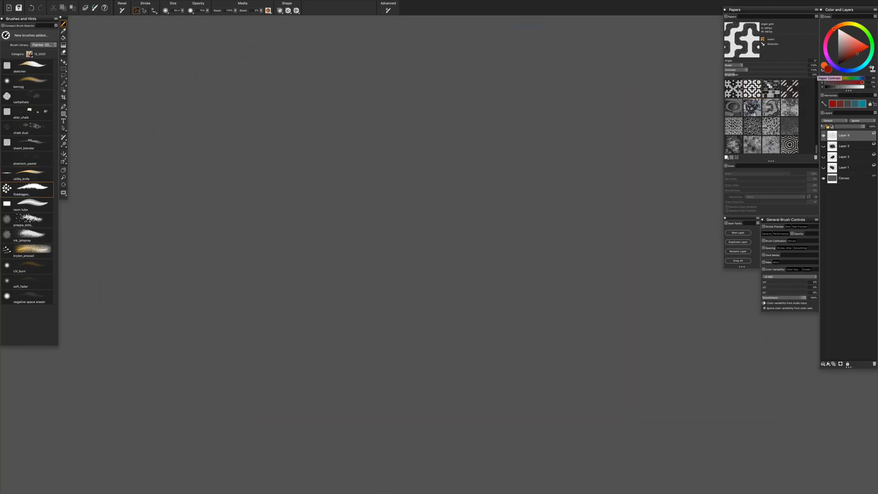
{"action": "mouse_move", "coordinate": [589, 134]}
{"action": "left_mouse_down"}
{"action": "mouse_move", "coordinate": [469, 182]}
{"action": "mouse_move", "coordinate": [361, 198]}
{"action": "left_mouse_up"}
{"action": "mouse_move", "coordinate": [389, 147]}
{"action": "left_mouse_down"}
{"action": "mouse_move", "coordinate": [330, 256]}
{"action": "mouse_move", "coordinate": [384, 253]}
{"action": "mouse_move", "coordinate": [325, 327]}
{"action": "mouse_move", "coordinate": [298, 302]}
{"action": "mouse_move", "coordinate": [348, 380]}
{"action": "mouse_move", "coordinate": [549, 238]}
{"action": "mouse_move", "coordinate": [251, 312]}
{"action": "mouse_move", "coordinate": [274, 278]}
{"action": "mouse_move", "coordinate": [348, 320]}
{"action": "mouse_move", "coordinate": [412, 275]}
{"action": "mouse_move", "coordinate": [358, 296]}
{"action": "mouse_move", "coordinate": [571, 174]}
{"action": "mouse_move", "coordinate": [649, 192]}
{"action": "mouse_move", "coordinate": [590, 119]}
{"action": "mouse_move", "coordinate": [429, 251]}
{"action": "mouse_move", "coordinate": [635, 151]}
{"action": "mouse_move", "coordinate": [402, 315]}
{"action": "mouse_move", "coordinate": [548, 206]}
{"action": "mouse_move", "coordinate": [558, 229]}
{"action": "left_mouse_up"}
- Paint light grey masses, near-black rings and thin grey loops over the orange and red strokes with firedragon_
{"action": "left_click_drag", "start_coordinate": [843, 58], "coordinate": [839, 39]}
{"action": "mouse_move", "coordinate": [612, 112]}
{"action": "left_mouse_down"}
{"action": "mouse_move", "coordinate": [603, 138]}
{"action": "mouse_move", "coordinate": [336, 268]}
{"action": "mouse_move", "coordinate": [366, 270]}
{"action": "mouse_move", "coordinate": [327, 231]}
{"action": "left_mouse_up"}
{"action": "mouse_move", "coordinate": [249, 291]}
{"action": "left_mouse_down"}
{"action": "mouse_move", "coordinate": [237, 263]}
{"action": "mouse_move", "coordinate": [327, 174]}
{"action": "mouse_move", "coordinate": [485, 95]}
{"action": "mouse_move", "coordinate": [430, 217]}
{"action": "mouse_move", "coordinate": [453, 226]}
{"action": "left_mouse_up"}
{"action": "left_click", "coordinate": [823, 70]}
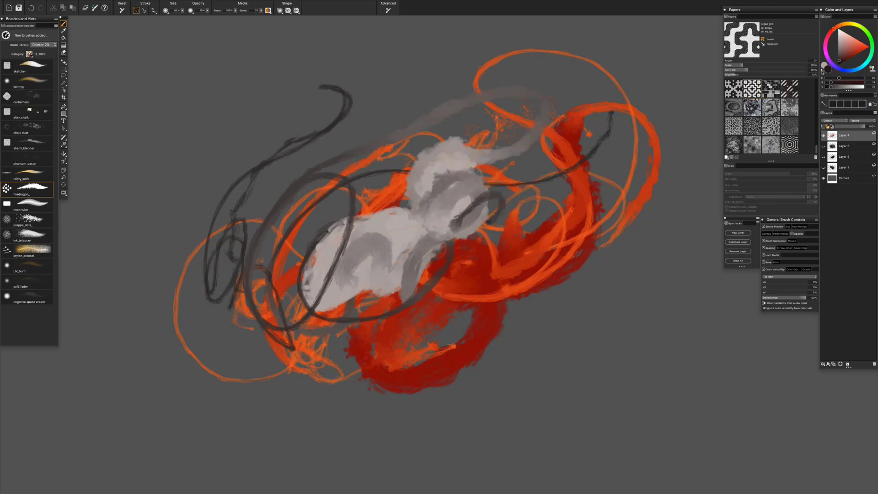
{"action": "mouse_move", "coordinate": [653, 98]}
{"action": "left_mouse_down"}
{"action": "mouse_move", "coordinate": [393, 318]}
{"action": "mouse_move", "coordinate": [423, 357]}
{"action": "left_mouse_up"}
{"action": "mouse_move", "coordinate": [659, 202]}
{"action": "left_mouse_down"}
{"action": "mouse_move", "coordinate": [333, 149]}
{"action": "mouse_move", "coordinate": [322, 138]}
{"action": "left_mouse_up"}
{"action": "mouse_move", "coordinate": [354, 68]}
{"action": "left_mouse_down"}
{"action": "mouse_move", "coordinate": [268, 348]}
{"action": "mouse_move", "coordinate": [354, 261]}
{"action": "mouse_move", "coordinate": [376, 277]}
{"action": "left_mouse_up"}
{"action": "left_click_drag", "start_coordinate": [376, 276], "coordinate": [470, 249]}
- Set blue and saturated red as the two colours and cover the centre with thick red and looping blue firedragon_ strokes
{"action": "left_click", "coordinate": [855, 70]}
{"action": "left_click", "coordinate": [863, 49]}
{"action": "left_click", "coordinate": [822, 70]}
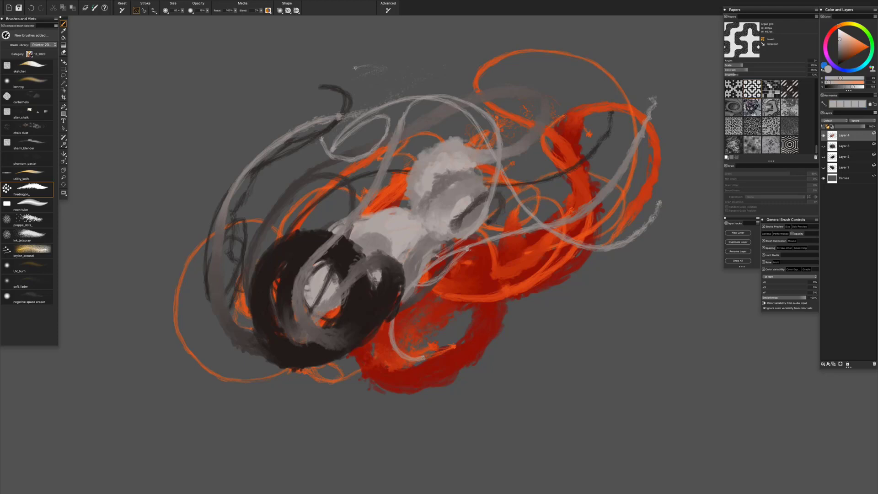
{"action": "left_click", "coordinate": [862, 51]}
{"action": "left_click_drag", "start_coordinate": [834, 29], "coordinate": [833, 31]}
{"action": "left_click", "coordinate": [860, 53]}
{"action": "left_click", "coordinate": [864, 49]}
{"action": "mouse_move", "coordinate": [642, 161]}
{"action": "left_mouse_down"}
{"action": "mouse_move", "coordinate": [602, 367]}
{"action": "mouse_move", "coordinate": [610, 244]}
{"action": "mouse_move", "coordinate": [516, 214]}
{"action": "mouse_move", "coordinate": [538, 125]}
{"action": "mouse_move", "coordinate": [588, 265]}
{"action": "mouse_move", "coordinate": [476, 268]}
{"action": "mouse_move", "coordinate": [387, 361]}
{"action": "mouse_move", "coordinate": [325, 398]}
{"action": "left_mouse_up"}
{"action": "mouse_move", "coordinate": [392, 272]}
{"action": "left_mouse_down"}
{"action": "mouse_move", "coordinate": [321, 293]}
{"action": "mouse_move", "coordinate": [439, 156]}
{"action": "mouse_move", "coordinate": [320, 320]}
{"action": "mouse_move", "coordinate": [374, 263]}
{"action": "mouse_move", "coordinate": [347, 315]}
{"action": "mouse_move", "coordinate": [297, 274]}
{"action": "mouse_move", "coordinate": [283, 297]}
{"action": "mouse_move", "coordinate": [314, 304]}
{"action": "mouse_move", "coordinate": [411, 366]}
{"action": "mouse_move", "coordinate": [526, 275]}
{"action": "mouse_move", "coordinate": [631, 243]}
{"action": "mouse_move", "coordinate": [462, 283]}
{"action": "mouse_move", "coordinate": [577, 222]}
{"action": "mouse_move", "coordinate": [466, 352]}
{"action": "mouse_move", "coordinate": [434, 236]}
{"action": "mouse_move", "coordinate": [420, 273]}
{"action": "left_mouse_up"}
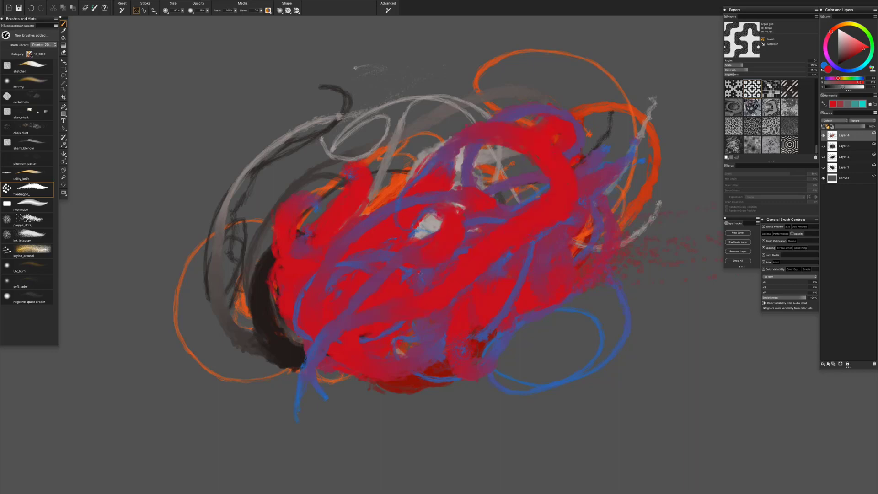
{"action": "mouse_move", "coordinate": [397, 240]}
{"action": "left_mouse_down"}
{"action": "mouse_move", "coordinate": [443, 285]}
{"action": "mouse_move", "coordinate": [248, 253]}
{"action": "mouse_move", "coordinate": [271, 267]}
{"action": "left_mouse_up"}
- Cover most of the red mass with dark navy and slate-blue firedragon_ dabs, leaving red visible around the edges
{"action": "left_click_drag", "start_coordinate": [841, 59], "coordinate": [839, 54]}
{"action": "key", "text": "shift+x"}
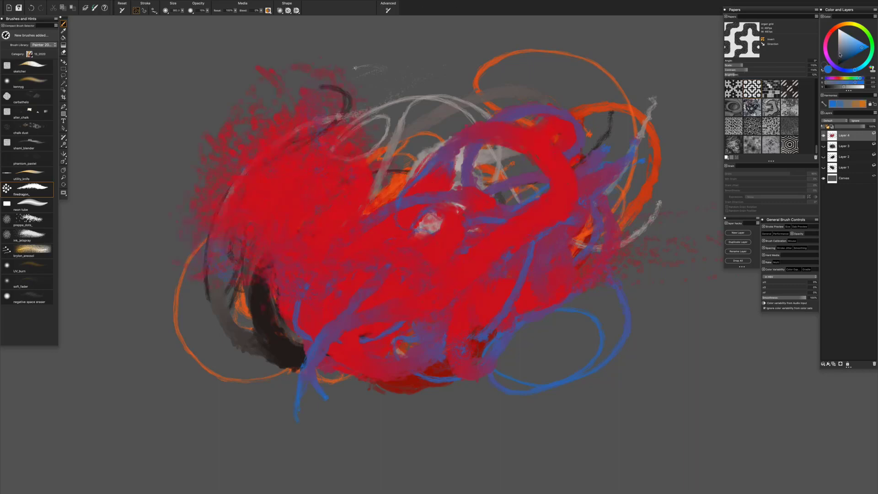
{"action": "left_click", "coordinate": [840, 55]}
{"action": "mouse_move", "coordinate": [453, 240]}
{"action": "left_mouse_down"}
{"action": "mouse_move", "coordinate": [434, 137]}
{"action": "mouse_move", "coordinate": [425, 238]}
{"action": "mouse_move", "coordinate": [398, 206]}
{"action": "mouse_move", "coordinate": [490, 211]}
{"action": "mouse_move", "coordinate": [471, 206]}
{"action": "mouse_move", "coordinate": [449, 146]}
{"action": "mouse_move", "coordinate": [535, 170]}
{"action": "left_mouse_up"}
{"action": "left_click", "coordinate": [823, 72]}
{"action": "left_click", "coordinate": [839, 61]}
{"action": "left_click", "coordinate": [841, 69]}
{"action": "mouse_move", "coordinate": [499, 220]}
{"action": "left_mouse_down"}
{"action": "mouse_move", "coordinate": [572, 92]}
{"action": "mouse_move", "coordinate": [445, 234]}
{"action": "mouse_move", "coordinate": [293, 178]}
{"action": "mouse_move", "coordinate": [384, 311]}
{"action": "left_mouse_up"}
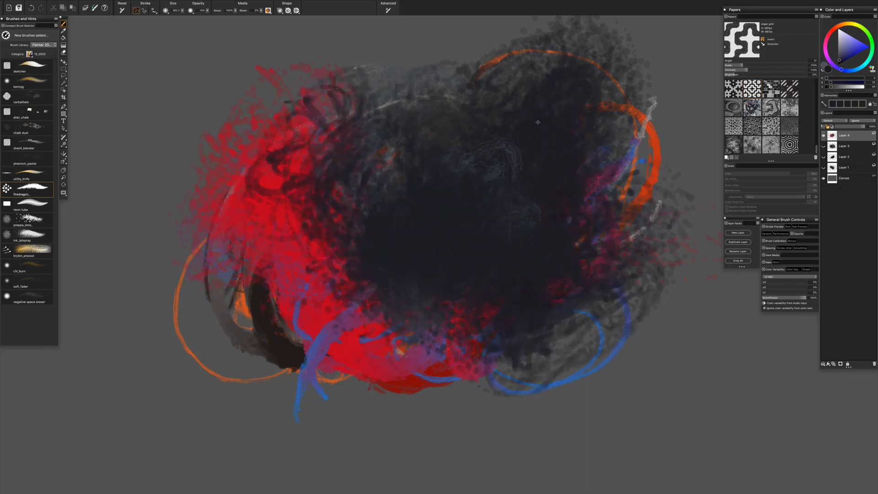
{"action": "mouse_move", "coordinate": [507, 160]}
{"action": "left_mouse_down"}
{"action": "mouse_move", "coordinate": [450, 292]}
{"action": "mouse_move", "coordinate": [549, 206]}
{"action": "mouse_move", "coordinate": [494, 256]}
{"action": "mouse_move", "coordinate": [448, 206]}
{"action": "mouse_move", "coordinate": [539, 135]}
{"action": "mouse_move", "coordinate": [503, 275]}
{"action": "mouse_move", "coordinate": [321, 347]}
{"action": "mouse_move", "coordinate": [457, 206]}
{"action": "mouse_move", "coordinate": [458, 269]}
{"action": "mouse_move", "coordinate": [343, 251]}
{"action": "left_mouse_up"}
- Paint glossy purple tubes over the dark mass with the neon tube brush, using a left-to-right two-colour gradient
{"action": "left_click", "coordinate": [30, 204]}
{"action": "left_click", "coordinate": [827, 55]}
{"action": "left_click", "coordinate": [859, 49]}
{"action": "left_click", "coordinate": [806, 269]}
{"action": "left_click", "coordinate": [805, 297]}
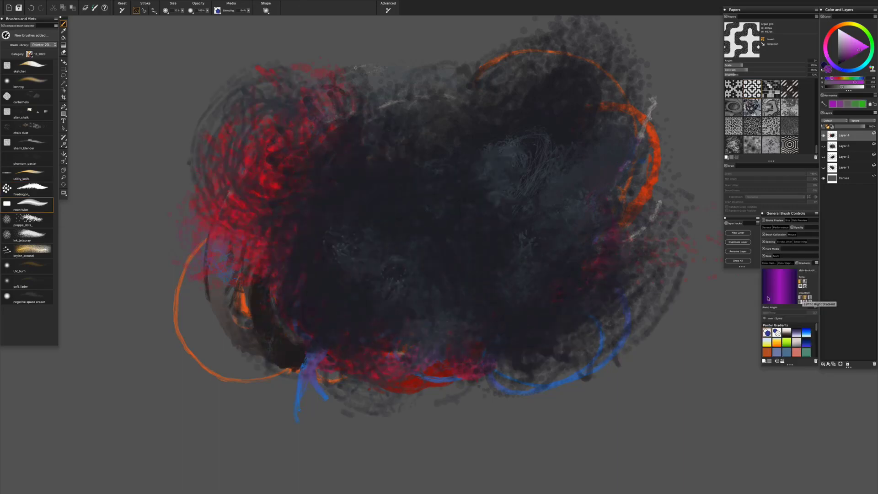
{"action": "mouse_move", "coordinate": [289, 310]}
{"action": "left_mouse_down"}
{"action": "mouse_move", "coordinate": [495, 249]}
{"action": "mouse_move", "coordinate": [404, 372]}
{"action": "left_mouse_up"}
{"action": "mouse_move", "coordinate": [375, 307]}
{"action": "left_mouse_down"}
{"action": "mouse_move", "coordinate": [374, 280]}
{"action": "mouse_move", "coordinate": [411, 108]}
{"action": "mouse_move", "coordinate": [418, 180]}
{"action": "mouse_move", "coordinate": [442, 213]}
{"action": "mouse_move", "coordinate": [547, 179]}
{"action": "mouse_move", "coordinate": [430, 273]}
{"action": "mouse_move", "coordinate": [598, 210]}
{"action": "mouse_move", "coordinate": [540, 270]}
{"action": "mouse_move", "coordinate": [503, 262]}
{"action": "mouse_move", "coordinate": [587, 196]}
{"action": "left_mouse_up"}
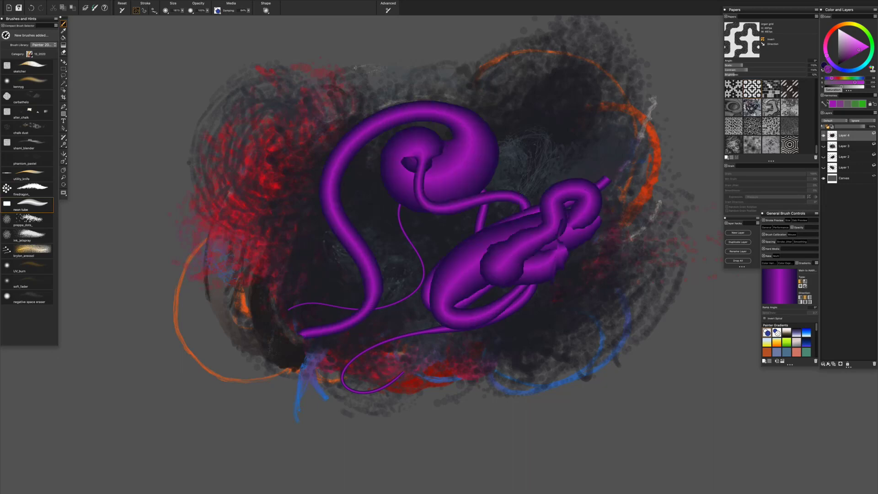
- Change the gradient to muted grey-violet colours and paint a neon tube stroke curving from the upper right towards the centre
{"action": "left_click_drag", "start_coordinate": [847, 57], "coordinate": [841, 54]}
{"action": "left_click", "coordinate": [822, 70]}
{"action": "left_click", "coordinate": [847, 71]}
{"action": "left_click_drag", "start_coordinate": [665, 82], "coordinate": [489, 246]}
{"action": "left_click", "coordinate": [630, 160]}
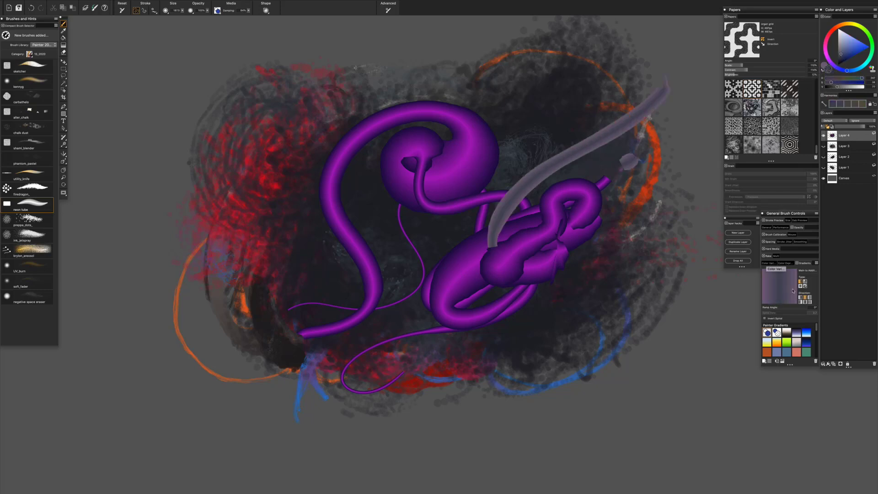
- Pick a muted purple and paint thick grey-violet neon tubes across the diagonal, the centre and the lower left of the artwork
{"action": "left_click", "coordinate": [845, 56]}
{"action": "left_click", "coordinate": [823, 71]}
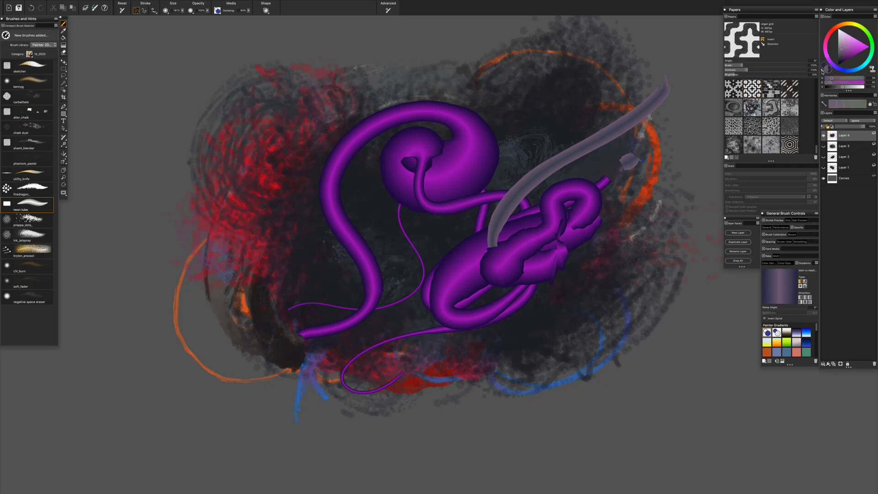
{"action": "left_click_drag", "start_coordinate": [646, 102], "coordinate": [393, 228]}
{"action": "left_click_drag", "start_coordinate": [506, 183], "coordinate": [324, 291]}
{"action": "left_click_drag", "start_coordinate": [216, 352], "coordinate": [309, 276]}
{"action": "left_click_drag", "start_coordinate": [274, 292], "coordinate": [227, 335]}
{"action": "mouse_move", "coordinate": [243, 365]}
{"action": "left_mouse_down"}
{"action": "mouse_move", "coordinate": [251, 286]}
{"action": "mouse_move", "coordinate": [271, 230]}
{"action": "mouse_move", "coordinate": [334, 321]}
{"action": "mouse_move", "coordinate": [404, 302]}
{"action": "mouse_move", "coordinate": [424, 417]}
{"action": "left_mouse_up"}
{"action": "mouse_move", "coordinate": [412, 394]}
{"action": "left_mouse_down"}
{"action": "mouse_move", "coordinate": [452, 266]}
{"action": "mouse_move", "coordinate": [457, 298]}
{"action": "mouse_move", "coordinate": [517, 307]}
{"action": "left_mouse_up"}
- Choose the radial rainbow gradient and paint swirling multicoloured neon tubes over the grey-violet ones
{"action": "scroll", "coordinate": [778, 330], "scroll_direction": "down", "scroll_amount": 5}
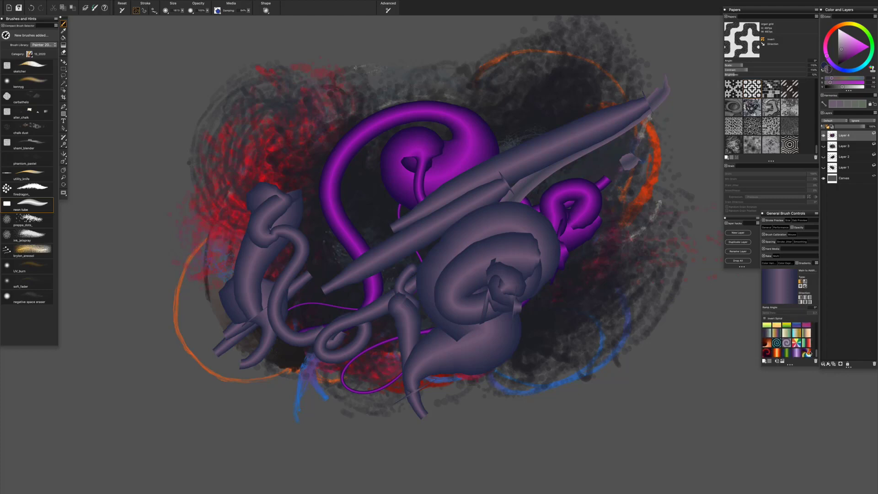
{"action": "left_click", "coordinate": [799, 344]}
{"action": "left_click", "coordinate": [796, 343]}
{"action": "mouse_move", "coordinate": [359, 374]}
{"action": "left_mouse_down"}
{"action": "mouse_move", "coordinate": [526, 256]}
{"action": "mouse_move", "coordinate": [411, 192]}
{"action": "mouse_move", "coordinate": [461, 197]}
{"action": "mouse_move", "coordinate": [439, 201]}
{"action": "mouse_move", "coordinate": [594, 256]}
{"action": "mouse_move", "coordinate": [475, 219]}
{"action": "mouse_move", "coordinate": [263, 257]}
{"action": "mouse_move", "coordinate": [320, 315]}
{"action": "left_mouse_up"}
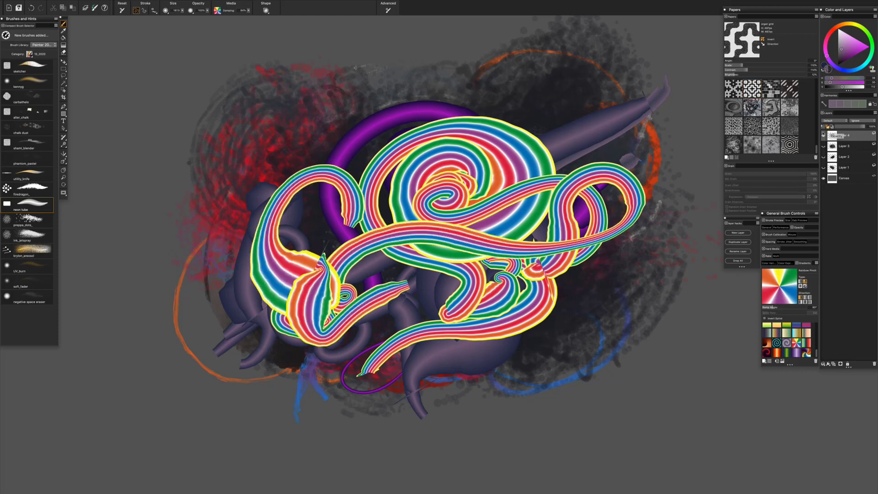
- Hide Layer 4, start an orange-brown patch on a new layer with the preppa_dots_ brush, and show the Color Variability settings
{"action": "left_click", "coordinate": [824, 135]}
{"action": "mouse_move", "coordinate": [391, 235]}
{"action": "left_mouse_down"}
{"action": "mouse_move", "coordinate": [410, 226]}
{"action": "mouse_move", "coordinate": [421, 238]}
{"action": "mouse_move", "coordinate": [400, 245]}
{"action": "mouse_move", "coordinate": [407, 201]}
{"action": "mouse_move", "coordinate": [480, 165]}
{"action": "left_mouse_up"}
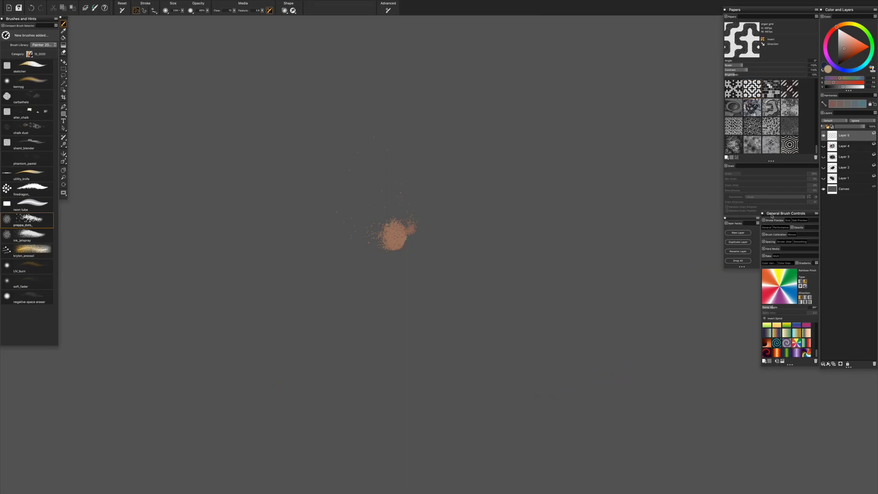
{"action": "left_click", "coordinate": [769, 263]}
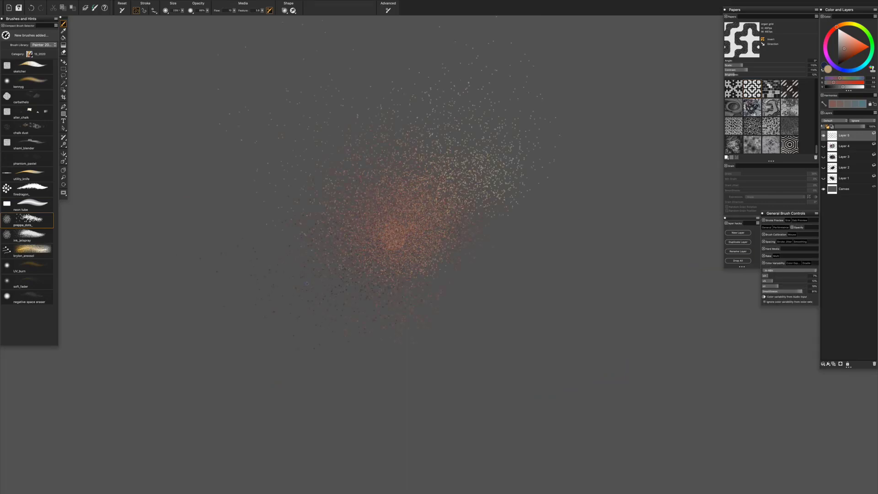
- Spread orange, reddish and yellowish preppa_dots_ speckles into a broad cloud reaching to the lower left and the right
{"action": "mouse_move", "coordinate": [307, 283]}
{"action": "left_mouse_down"}
{"action": "mouse_move", "coordinate": [366, 270]}
{"action": "mouse_move", "coordinate": [398, 206]}
{"action": "mouse_move", "coordinate": [415, 231]}
{"action": "left_mouse_up"}
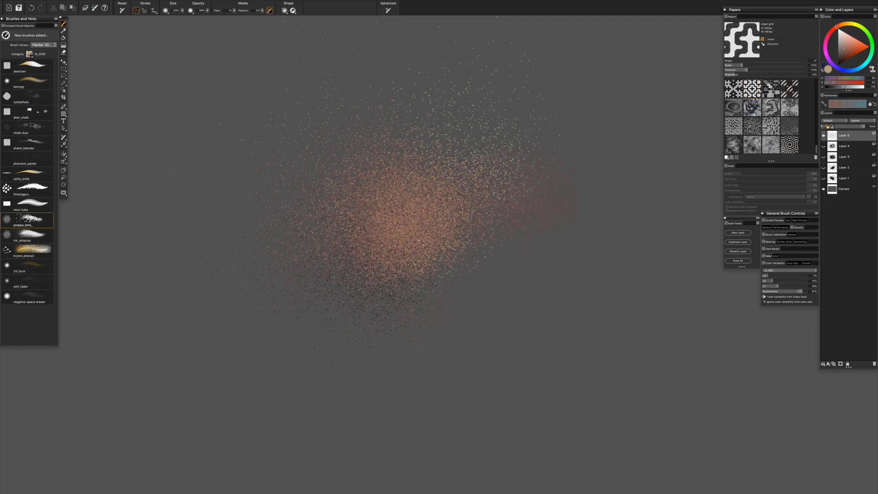
{"action": "mouse_move", "coordinate": [384, 288]}
{"action": "left_mouse_down"}
{"action": "mouse_move", "coordinate": [499, 206]}
{"action": "mouse_move", "coordinate": [224, 333]}
{"action": "left_mouse_up"}
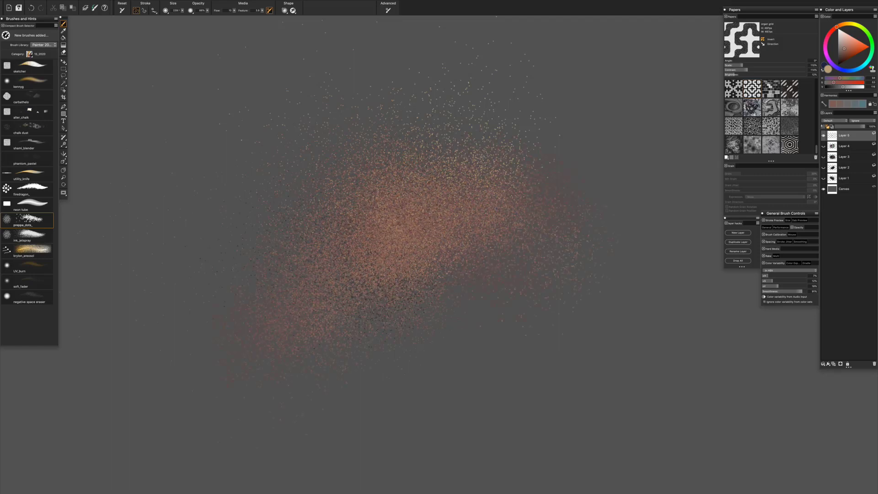
{"action": "mouse_move", "coordinate": [302, 183]}
{"action": "left_mouse_down"}
{"action": "mouse_move", "coordinate": [373, 231]}
{"action": "mouse_move", "coordinate": [458, 217]}
{"action": "left_mouse_up"}
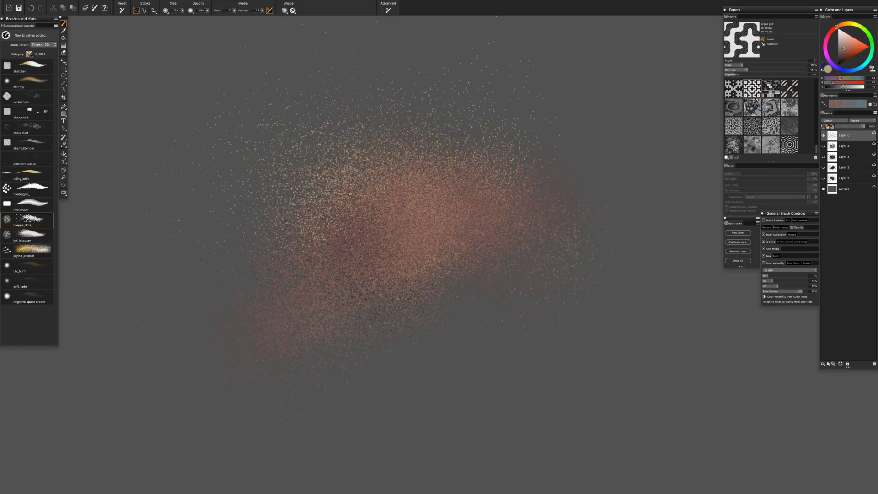
{"action": "left_click_drag", "start_coordinate": [517, 193], "coordinate": [398, 250]}
{"action": "left_click_drag", "start_coordinate": [502, 237], "coordinate": [466, 207]}
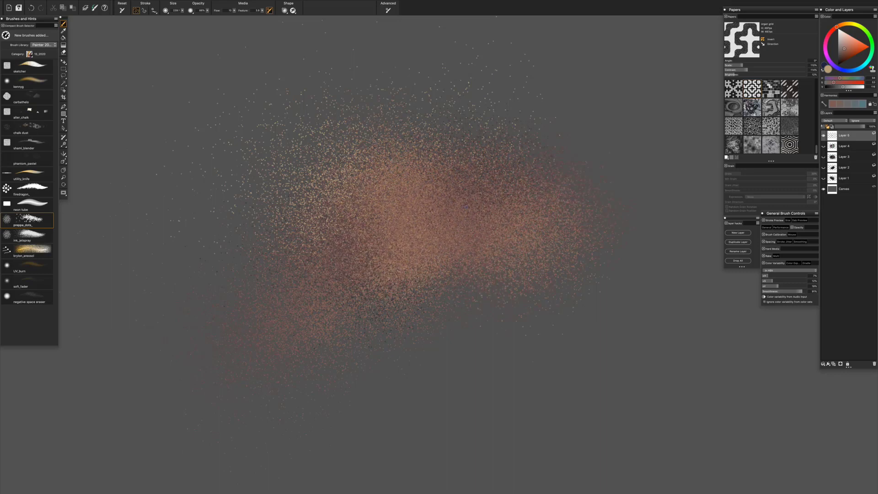
{"action": "left_click_drag", "start_coordinate": [279, 275], "coordinate": [330, 247]}
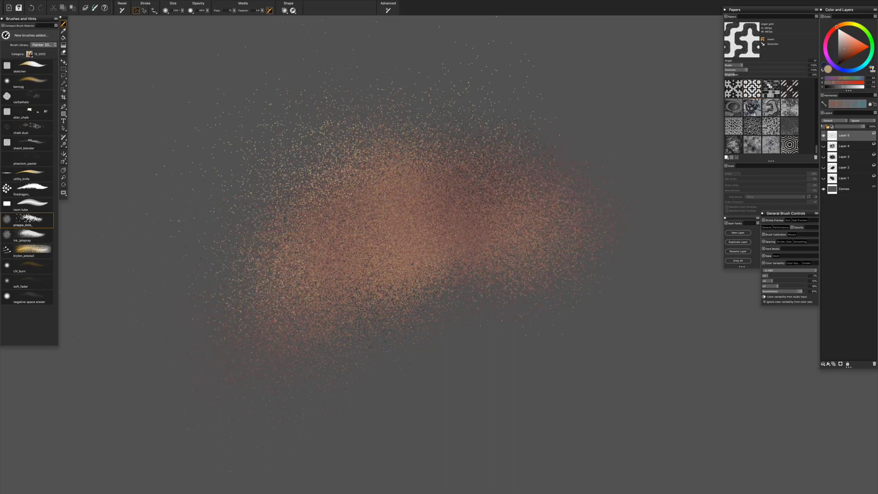
- Build up denser tan and ochre speckles in the cloud's centre and darken its lower right edge with preppa_dots_
{"action": "left_click_drag", "start_coordinate": [370, 272], "coordinate": [473, 232]}
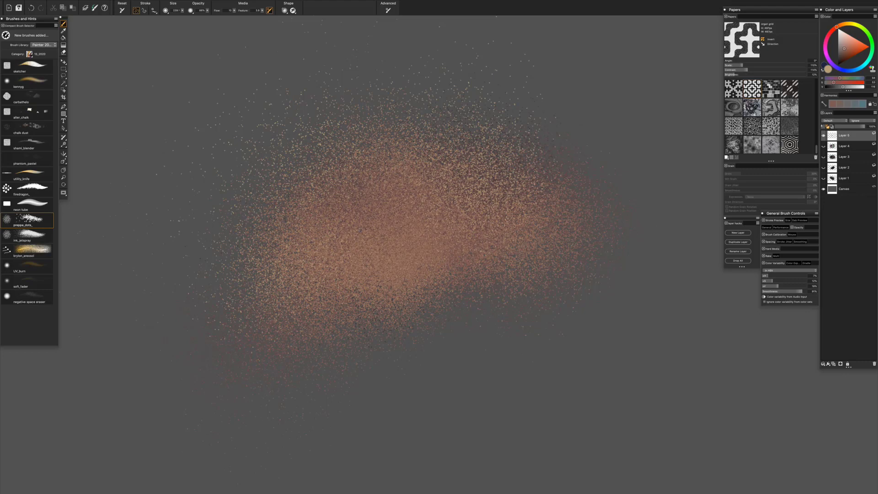
{"action": "mouse_move", "coordinate": [405, 207]}
{"action": "left_mouse_down"}
{"action": "mouse_move", "coordinate": [426, 228]}
{"action": "mouse_move", "coordinate": [415, 224]}
{"action": "left_mouse_up"}
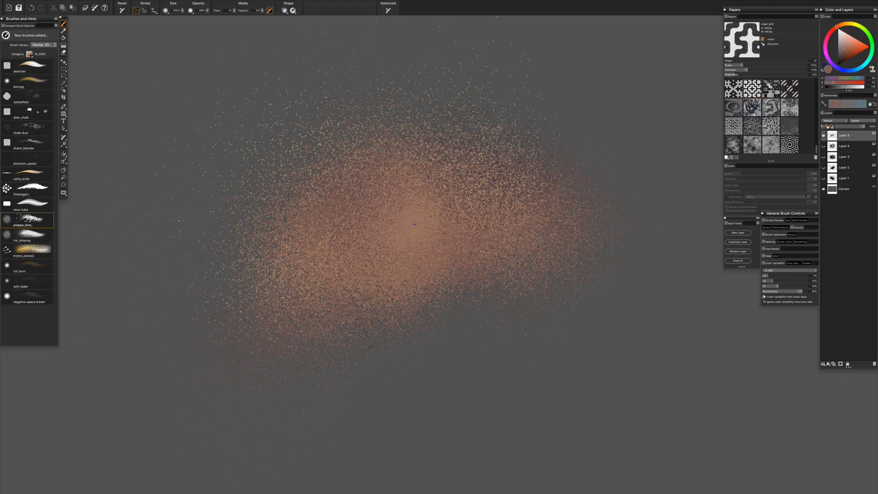
{"action": "mouse_move", "coordinate": [462, 206]}
{"action": "left_mouse_down"}
{"action": "mouse_move", "coordinate": [422, 245]}
{"action": "mouse_move", "coordinate": [563, 278]}
{"action": "mouse_move", "coordinate": [412, 260]}
{"action": "mouse_move", "coordinate": [523, 271]}
{"action": "left_mouse_up"}
{"action": "mouse_move", "coordinate": [430, 284]}
{"action": "left_mouse_down"}
{"action": "mouse_move", "coordinate": [402, 311]}
{"action": "mouse_move", "coordinate": [379, 256]}
{"action": "mouse_move", "coordinate": [480, 307]}
{"action": "mouse_move", "coordinate": [429, 264]}
{"action": "mouse_move", "coordinate": [432, 243]}
{"action": "left_mouse_up"}
{"action": "left_click_drag", "start_coordinate": [432, 294], "coordinate": [393, 291]}
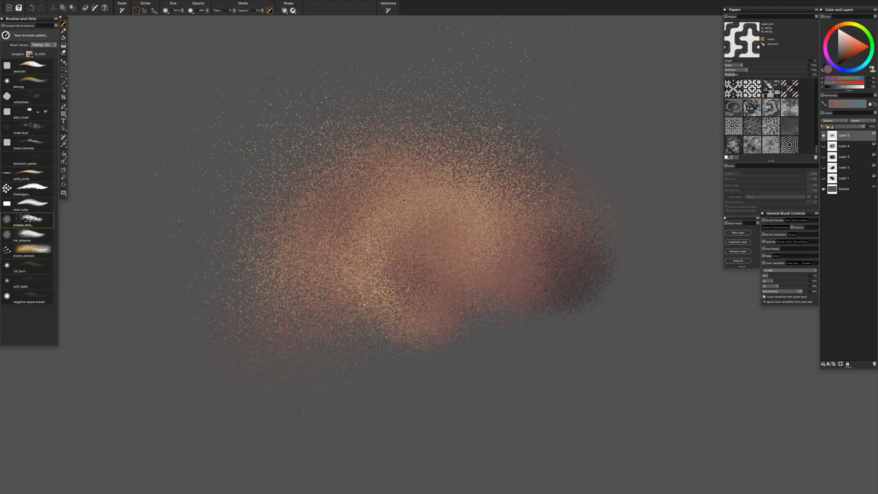
- Dab the cloud's dark right end with the ink_jetspray brush and spray blue around the dab
{"action": "left_click_drag", "start_coordinate": [568, 257], "coordinate": [587, 251]}
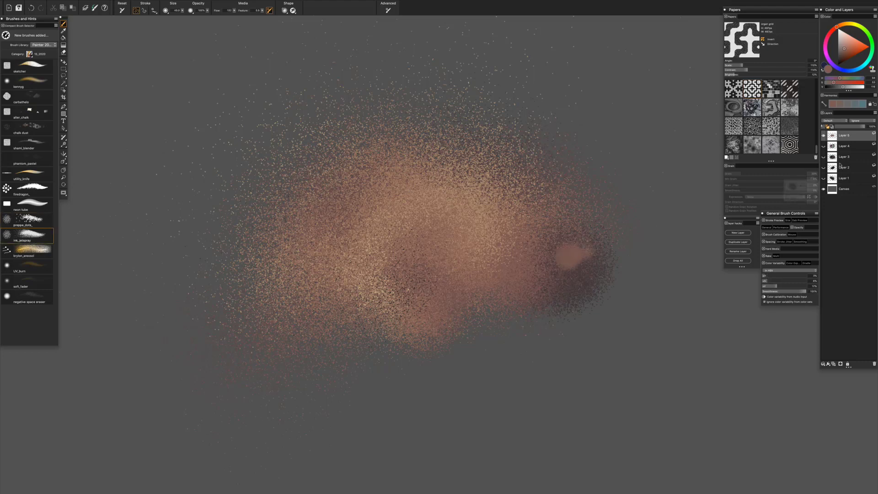
{"action": "left_click", "coordinate": [855, 69]}
{"action": "left_click", "coordinate": [851, 50]}
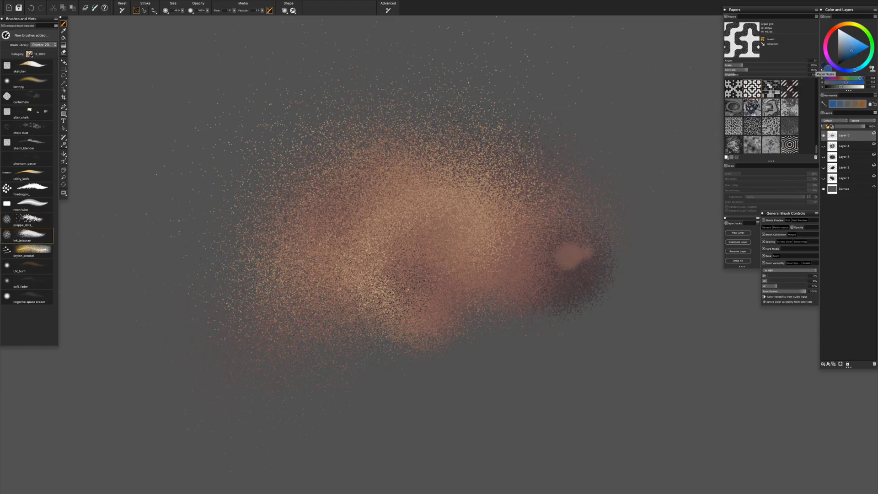
{"action": "left_click_drag", "start_coordinate": [579, 237], "coordinate": [603, 273]}
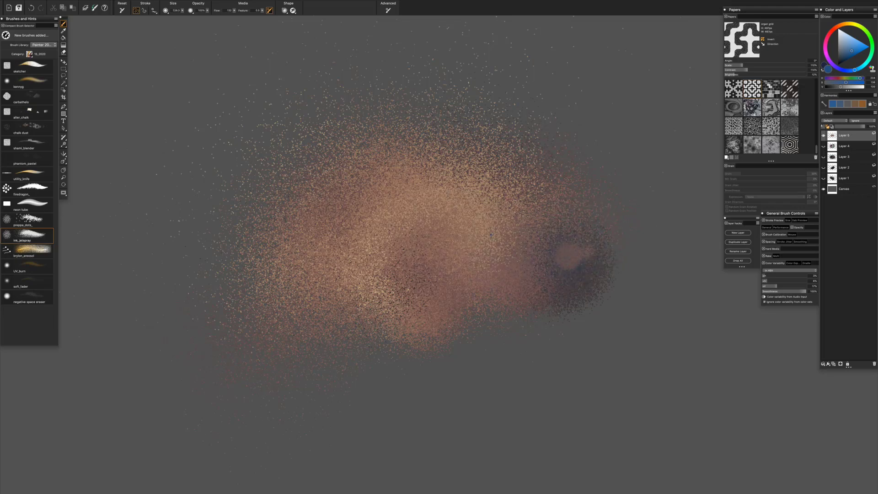
- Blend the speckles on the right side of the cloud into a smooth brown-grey transition with the soft_fader brush
{"action": "key", "text": "super+plus"}
{"action": "key", "text": "super+plus"}
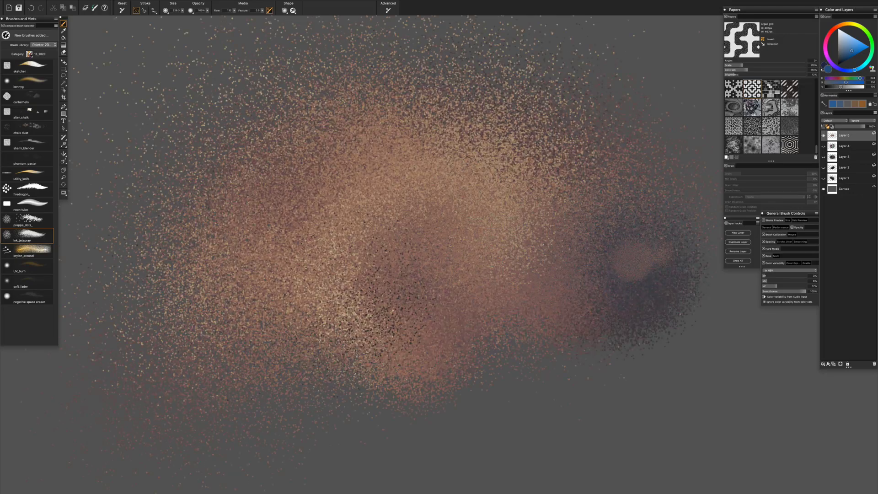
{"action": "left_click", "coordinate": [27, 282]}
{"action": "left_click_drag", "start_coordinate": [583, 371], "coordinate": [649, 328]}
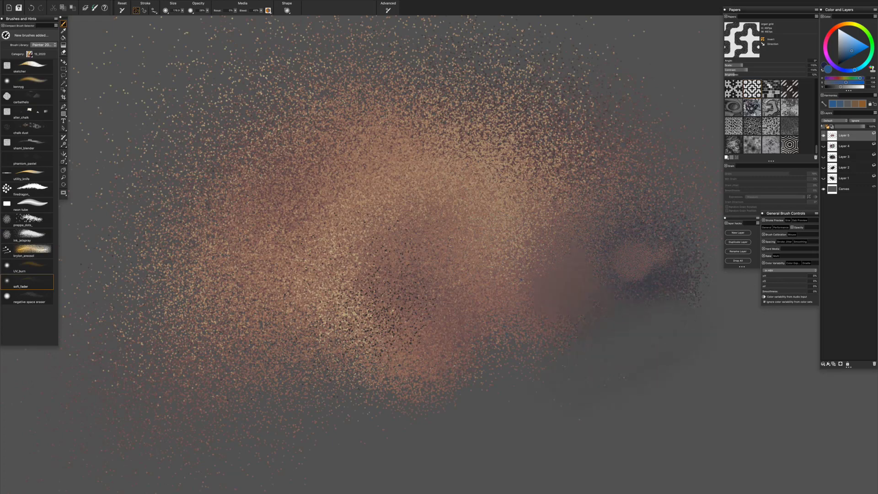
{"action": "mouse_move", "coordinate": [521, 279]}
{"action": "left_mouse_down"}
{"action": "mouse_move", "coordinate": [575, 222]}
{"action": "mouse_move", "coordinate": [600, 247]}
{"action": "left_mouse_up"}
{"action": "left_click_drag", "start_coordinate": [554, 220], "coordinate": [561, 298]}
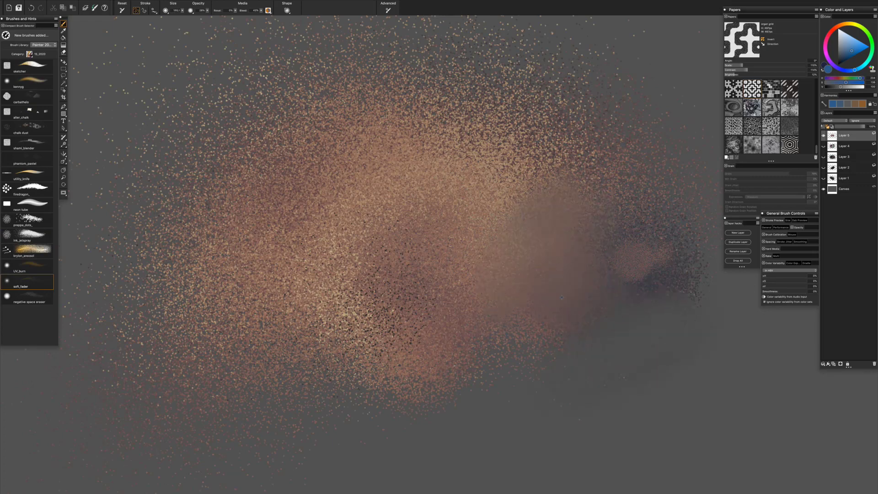
{"action": "mouse_move", "coordinate": [609, 223]}
{"action": "left_mouse_down"}
{"action": "mouse_move", "coordinate": [587, 272]}
{"action": "mouse_move", "coordinate": [547, 193]}
{"action": "mouse_move", "coordinate": [527, 327]}
{"action": "left_mouse_up"}
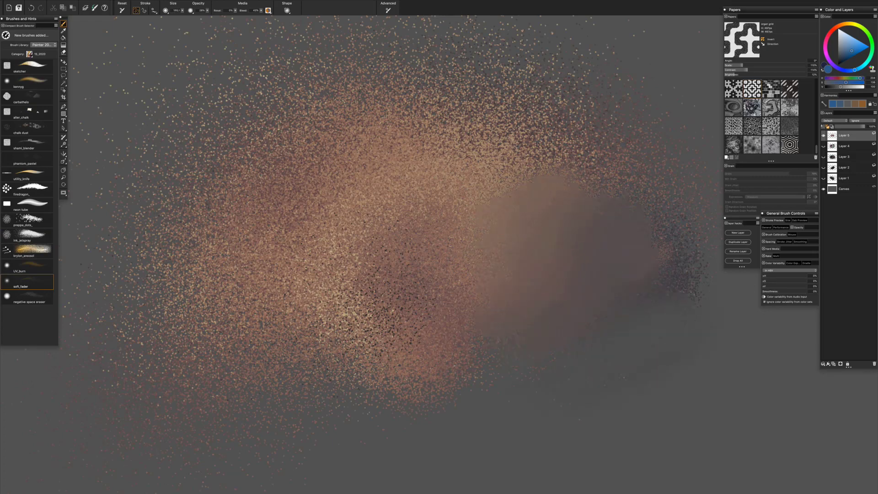
{"action": "left_click_drag", "start_coordinate": [561, 194], "coordinate": [592, 226]}
{"action": "left_click_drag", "start_coordinate": [567, 185], "coordinate": [531, 187]}
{"action": "left_click_drag", "start_coordinate": [601, 240], "coordinate": [604, 242]}
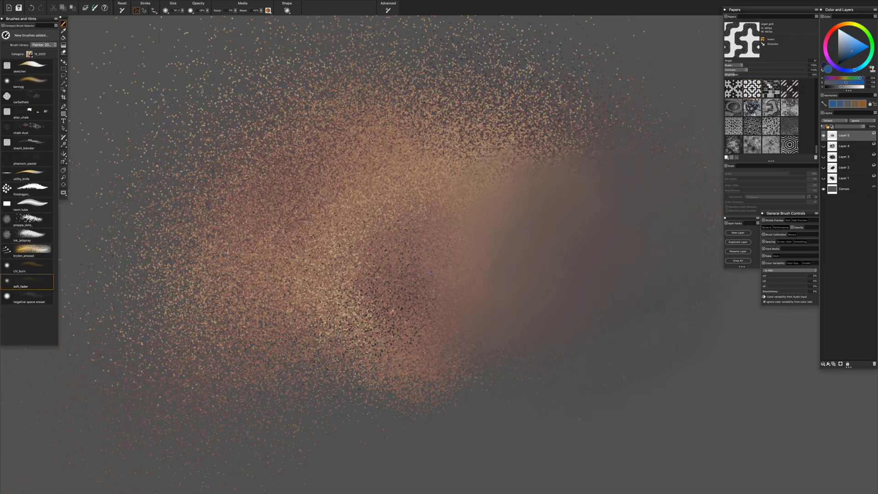
- Spray deep blue and lighter cyan over the blended right side and towards the centre with the ink_jetspray brush
{"action": "left_click", "coordinate": [30, 235]}
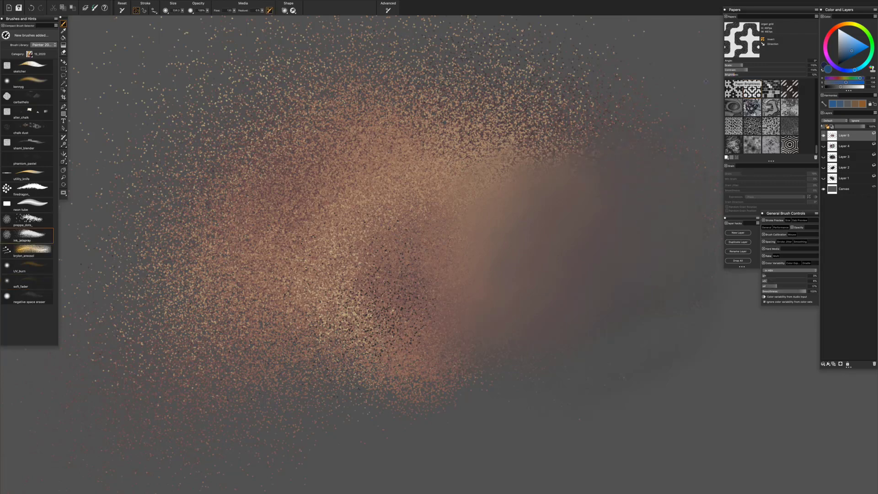
{"action": "left_click_drag", "start_coordinate": [851, 53], "coordinate": [850, 56]}
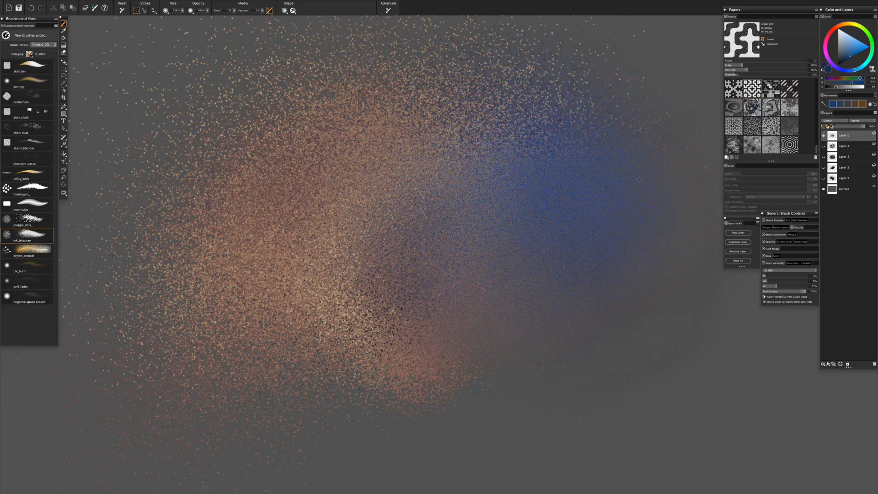
{"action": "left_click", "coordinate": [856, 47]}
{"action": "left_click", "coordinate": [863, 65]}
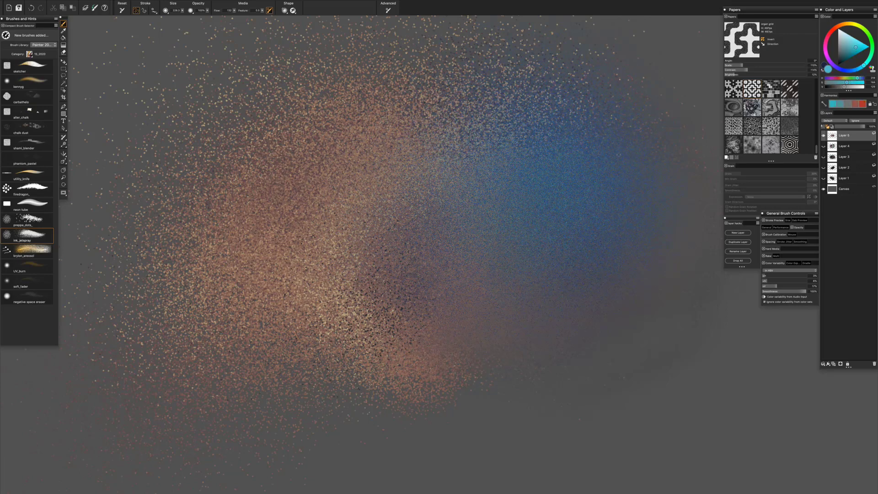
{"action": "left_click_drag", "start_coordinate": [485, 156], "coordinate": [348, 288]}
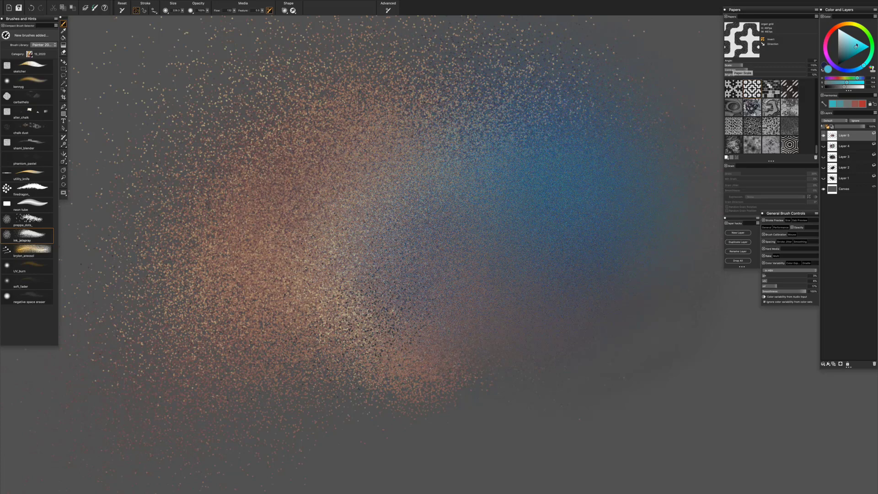
- Set the spray colour to a light yellow-orange and spray it over the left centre of the cloud
{"action": "left_click", "coordinate": [826, 42]}
{"action": "left_click", "coordinate": [856, 44]}
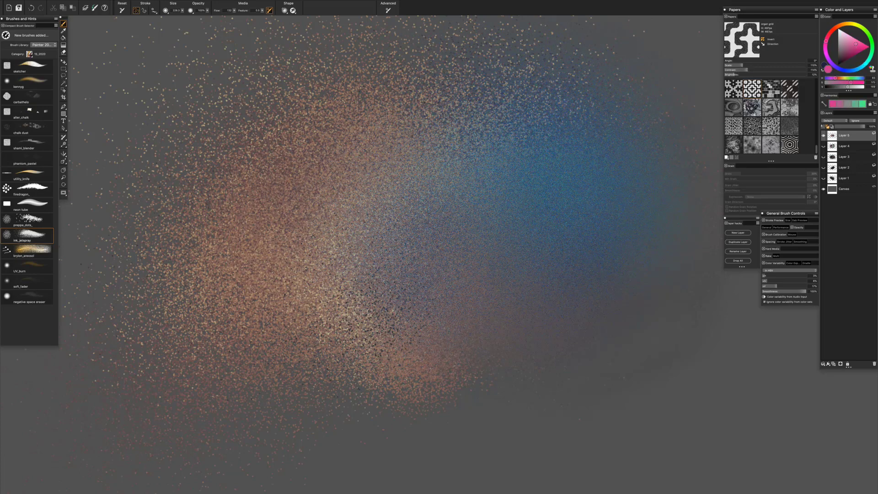
{"action": "left_click", "coordinate": [846, 23]}
{"action": "left_click", "coordinate": [851, 40]}
{"action": "key", "text": "super+alt+1"}
{"action": "left_click", "coordinate": [369, 280]}
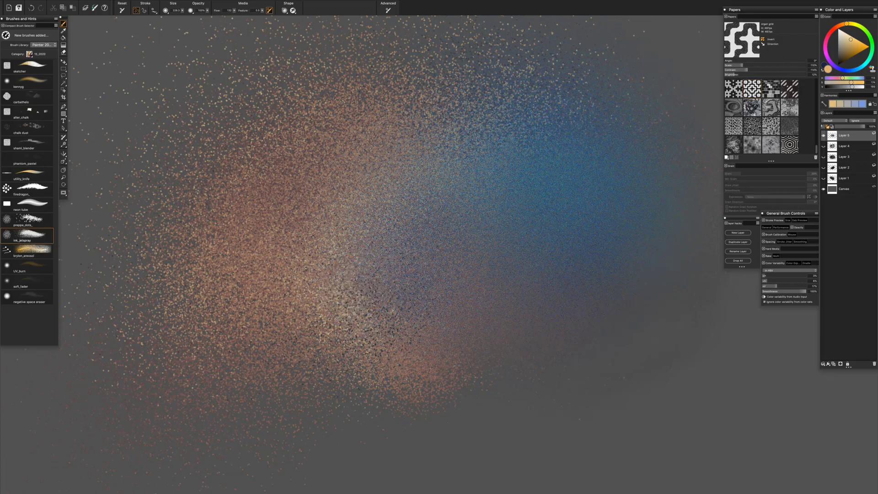
{"action": "left_click_drag", "start_coordinate": [393, 311], "coordinate": [487, 197]}
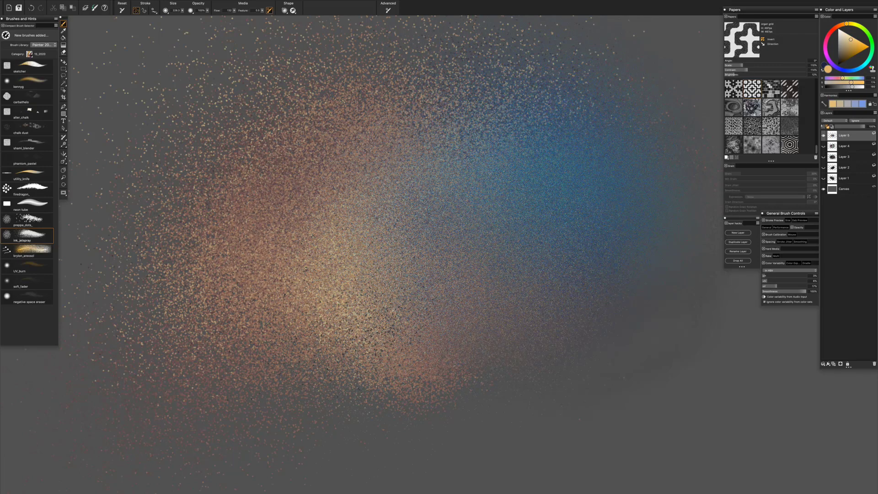
- Change the colour to dark blue and deepen the right and lower right of the cloud with ink_jetspray
{"action": "left_click", "coordinate": [832, 30]}
{"action": "left_click", "coordinate": [850, 54]}
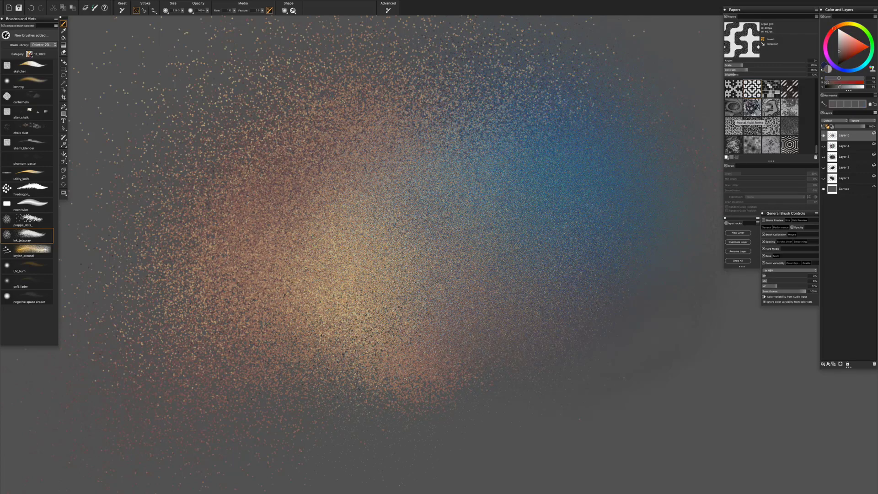
{"action": "left_click", "coordinate": [846, 71]}
{"action": "left_click", "coordinate": [849, 54]}
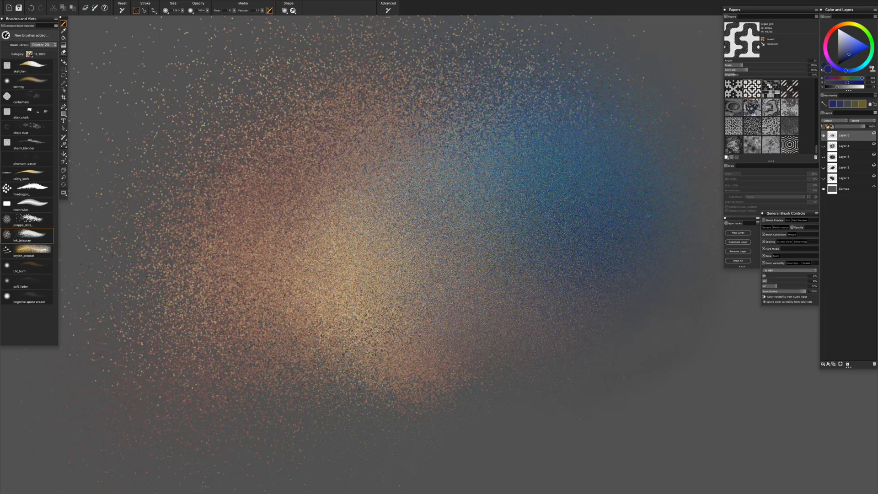
{"action": "mouse_move", "coordinate": [571, 327]}
{"action": "left_mouse_down"}
{"action": "mouse_move", "coordinate": [503, 329]}
{"action": "mouse_move", "coordinate": [521, 375]}
{"action": "left_mouse_up"}
- Spray red across the cloud's lower centre and crimson over its centre and right side
{"action": "left_click", "coordinate": [834, 29]}
{"action": "left_click", "coordinate": [853, 53]}
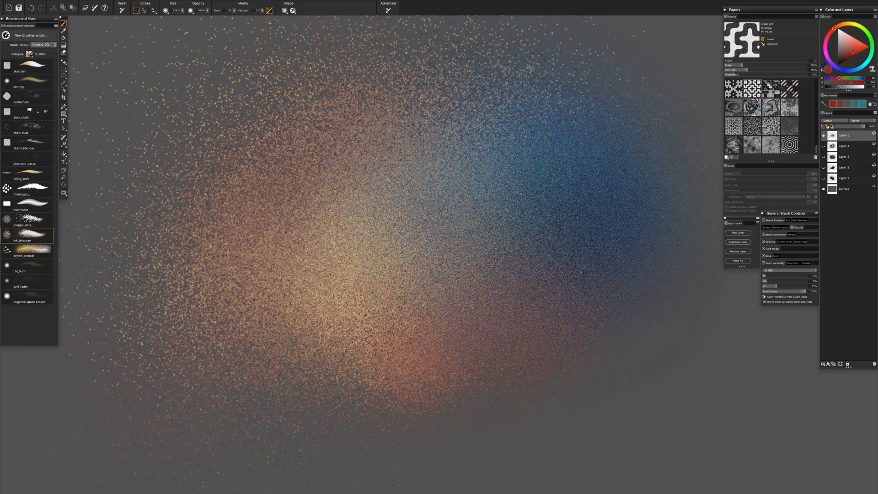
{"action": "left_click_drag", "start_coordinate": [425, 353], "coordinate": [420, 375]}
{"action": "left_click", "coordinate": [828, 36]}
{"action": "left_click", "coordinate": [858, 47]}
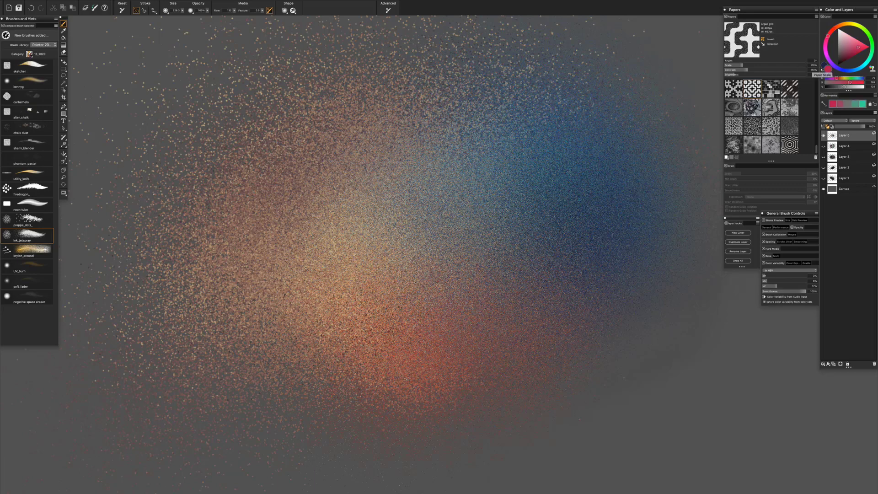
{"action": "left_click_drag", "start_coordinate": [476, 284], "coordinate": [457, 311]}
- Spray orange-red and orange over the cloud's centre, and change the colour to green for the right centre
{"action": "left_click", "coordinate": [836, 27]}
{"action": "left_click", "coordinate": [860, 44]}
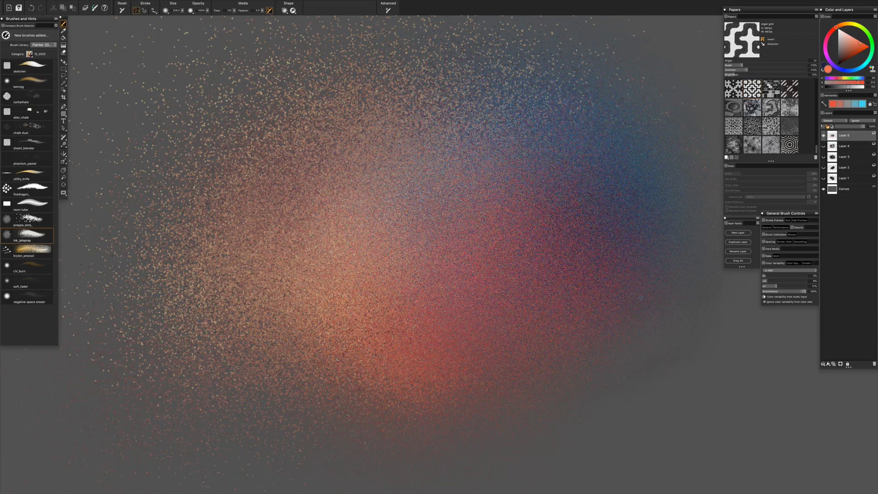
{"action": "left_click", "coordinate": [848, 24]}
{"action": "left_click", "coordinate": [861, 45]}
{"action": "left_click", "coordinate": [858, 25]}
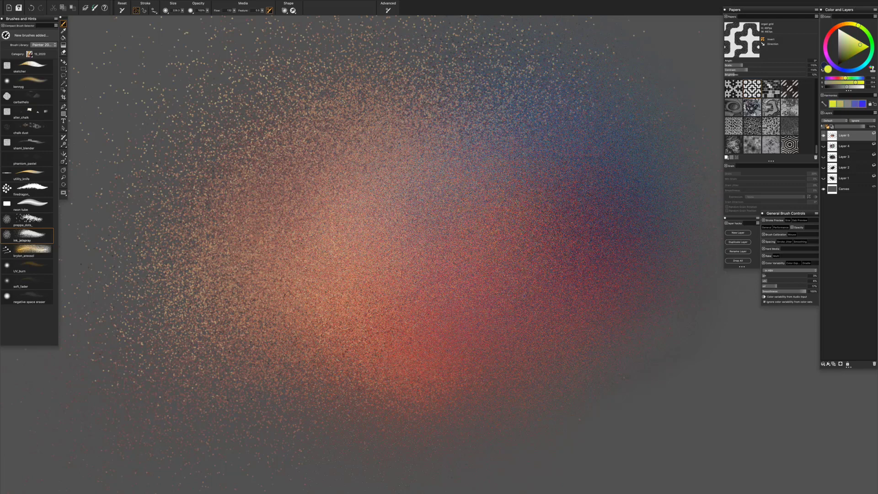
{"action": "left_click", "coordinate": [871, 39]}
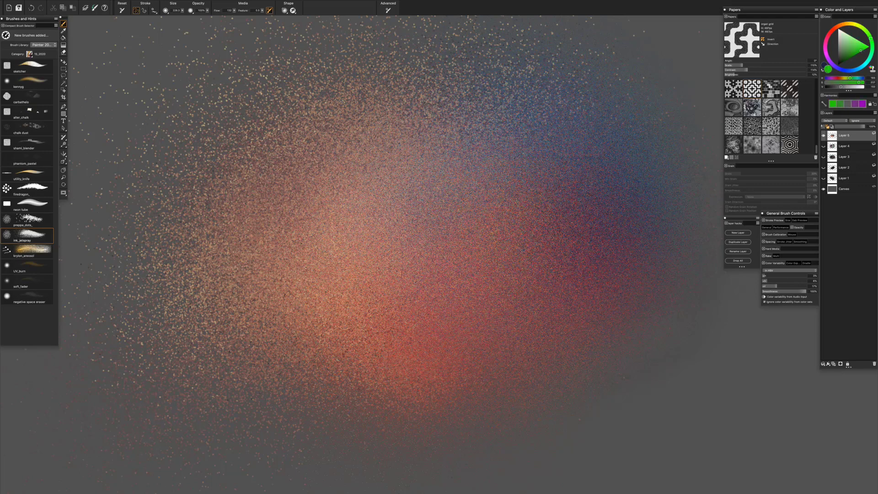
- Spray light orange over the green area and medium blue across the cloud's centre
{"action": "left_click", "coordinate": [842, 24]}
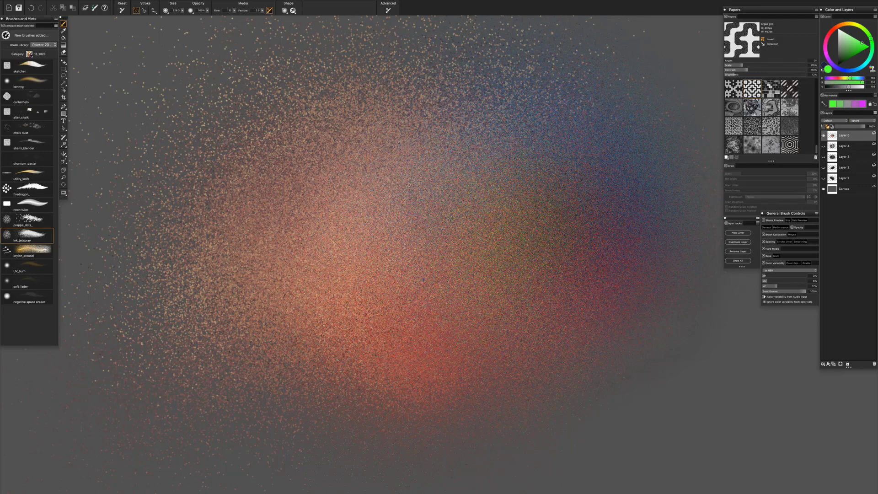
{"action": "left_click", "coordinate": [857, 42]}
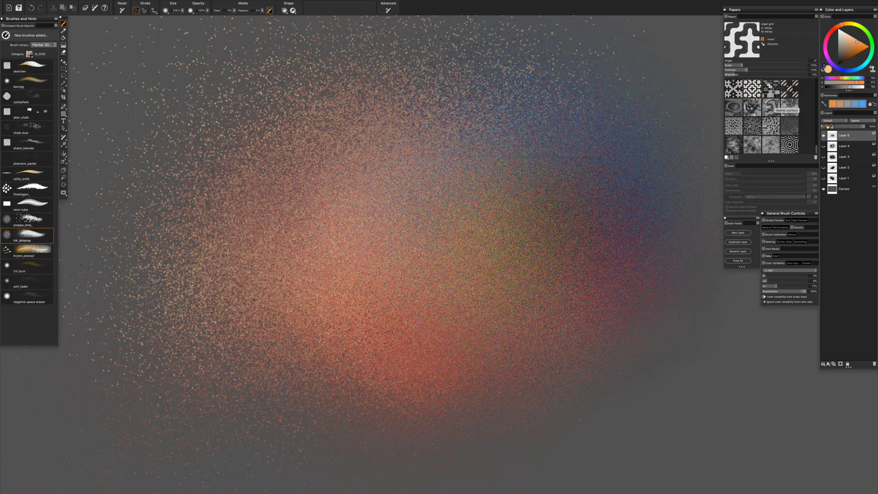
{"action": "left_click", "coordinate": [858, 69]}
{"action": "left_click", "coordinate": [858, 48]}
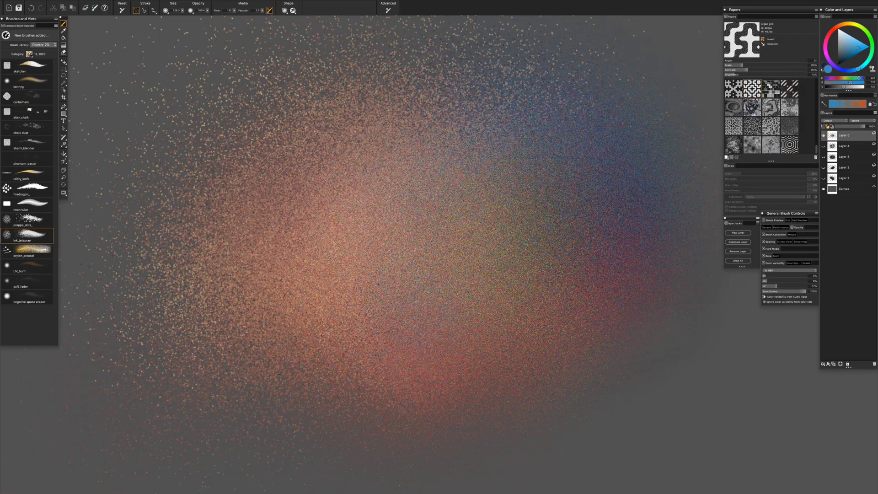
- Spray bright red and deep blue over the cloud's right side with ink_jetspray
{"action": "left_click", "coordinate": [836, 27]}
{"action": "left_click", "coordinate": [863, 44]}
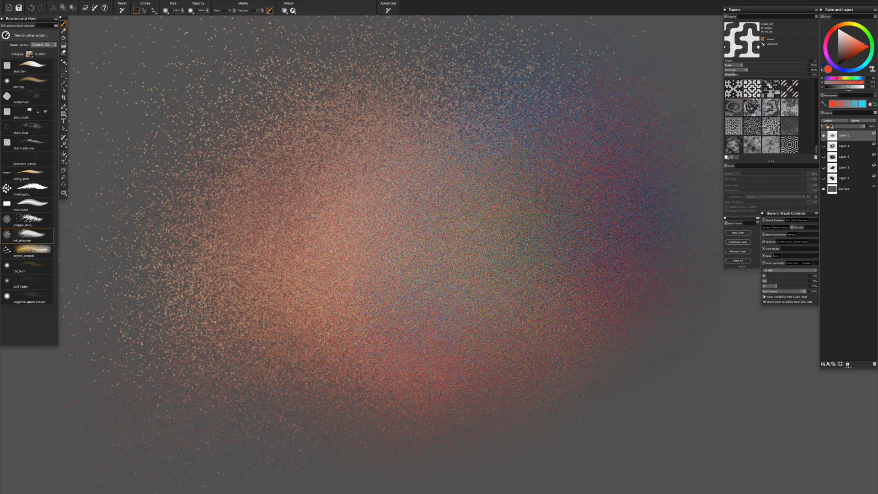
{"action": "left_click", "coordinate": [849, 70]}
{"action": "left_click", "coordinate": [853, 52]}
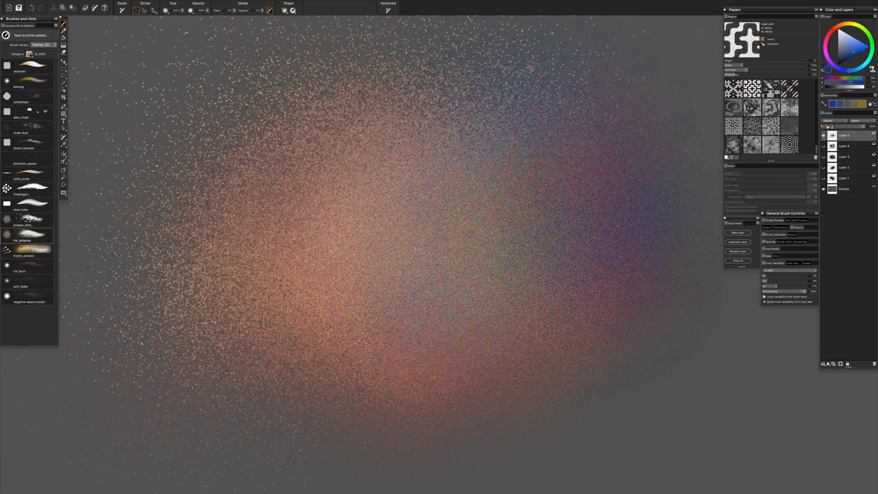
- Change the colour to turquoise and a lighter aqua and spray it through the cloud's centre and upper part
{"action": "left_click", "coordinate": [867, 60]}
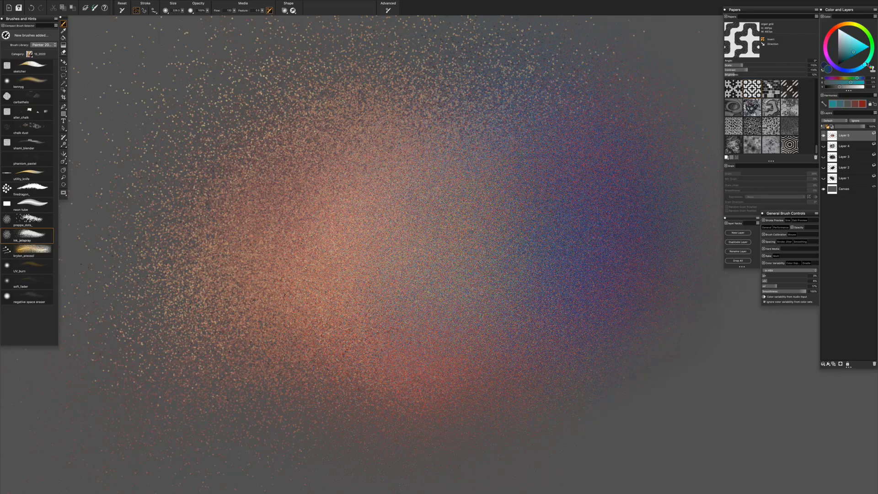
{"action": "left_click", "coordinate": [860, 46]}
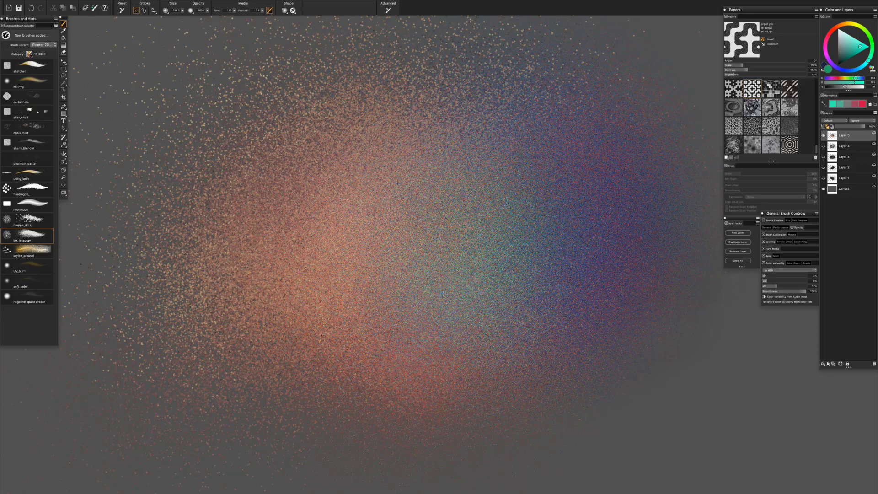
{"action": "left_click", "coordinate": [858, 40]}
{"action": "left_click_drag", "start_coordinate": [392, 330], "coordinate": [311, 166]}
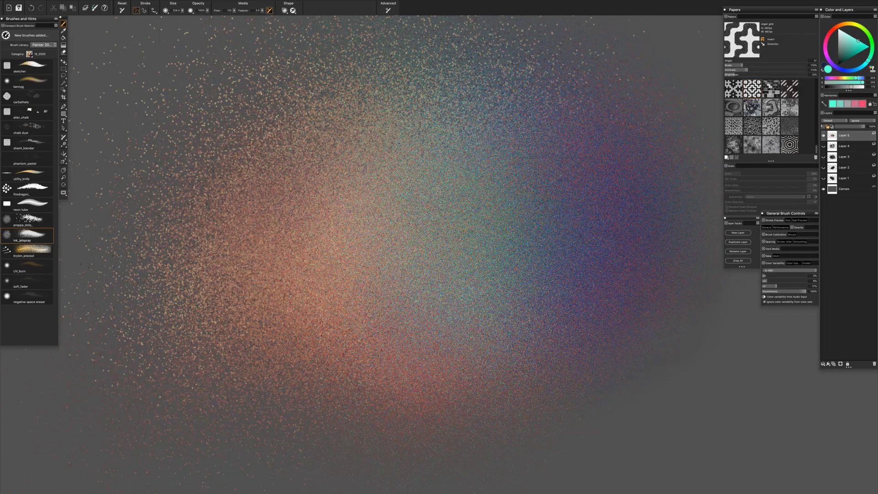
- Select the krylon_pressed brush and enlarge its radius to about 148
{"action": "left_click", "coordinate": [30, 250]}
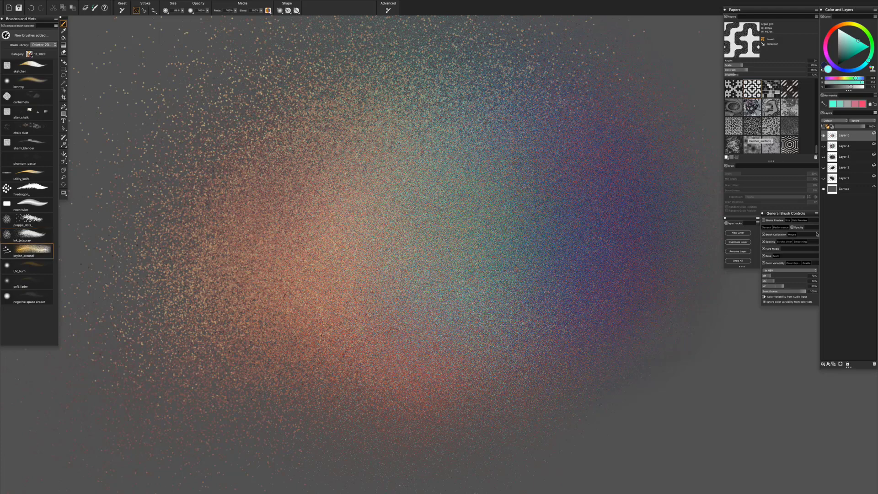
{"action": "left_click", "coordinate": [833, 365]}
{"action": "mouse_move", "coordinate": [215, 325]}
{"action": "left_mouse_down"}
{"action": "mouse_move", "coordinate": [204, 133]}
{"action": "mouse_move", "coordinate": [372, 146]}
{"action": "mouse_move", "coordinate": [327, 385]}
{"action": "left_mouse_up"}
{"action": "key", "text": "ctrl+z"}
{"action": "key", "text": "ctrl+z"}
{"action": "left_click_drag", "start_coordinate": [294, 259], "coordinate": [332, 269]}
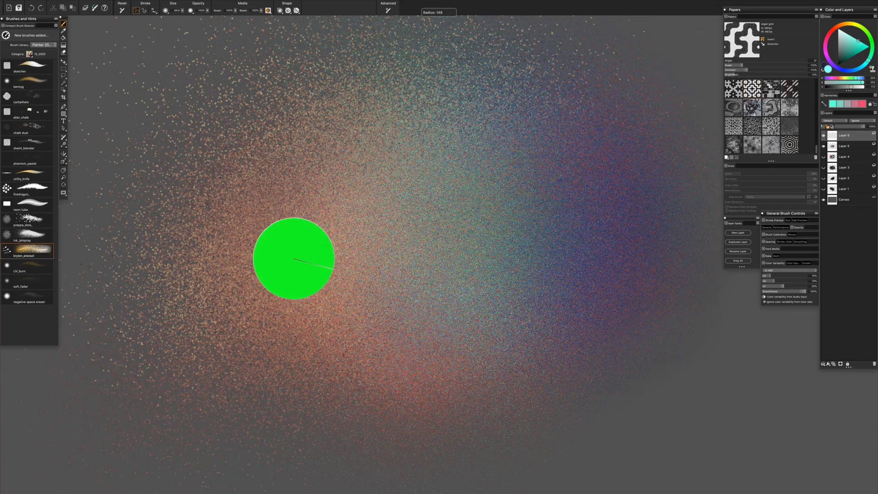
{"action": "mouse_move", "coordinate": [274, 327]}
{"action": "left_mouse_down"}
{"action": "mouse_move", "coordinate": [238, 174]}
{"action": "mouse_move", "coordinate": [357, 86]}
{"action": "mouse_move", "coordinate": [366, 124]}
{"action": "left_mouse_up"}
{"action": "mouse_move", "coordinate": [293, 130]}
{"action": "left_mouse_down"}
{"action": "mouse_move", "coordinate": [215, 162]}
{"action": "mouse_move", "coordinate": [374, 80]}
{"action": "mouse_move", "coordinate": [238, 220]}
{"action": "mouse_move", "coordinate": [308, 190]}
{"action": "left_mouse_up"}
{"action": "key", "text": "ctrl+z"}
{"action": "key", "text": "ctrl+z"}
{"action": "key", "text": "ctrl+z"}
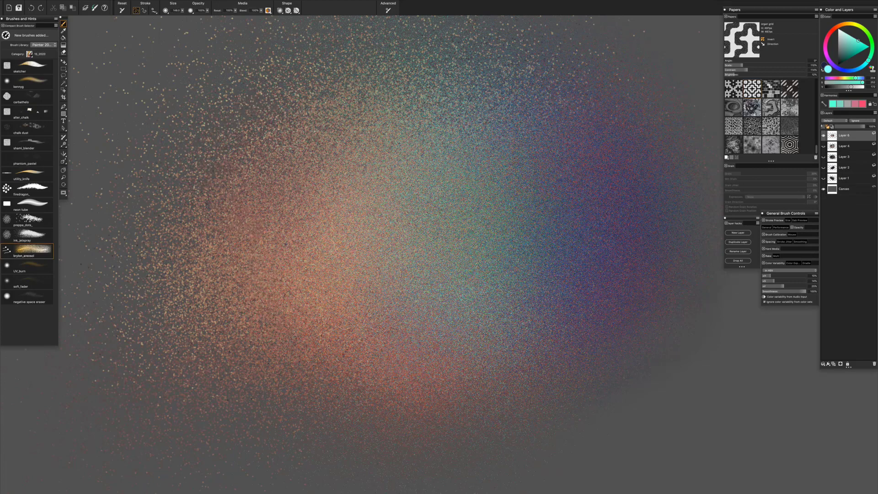
- Set the colour to dark blue and spray a dense patch over the cloud's upper right and towards its upper centre
{"action": "left_click", "coordinate": [844, 67]}
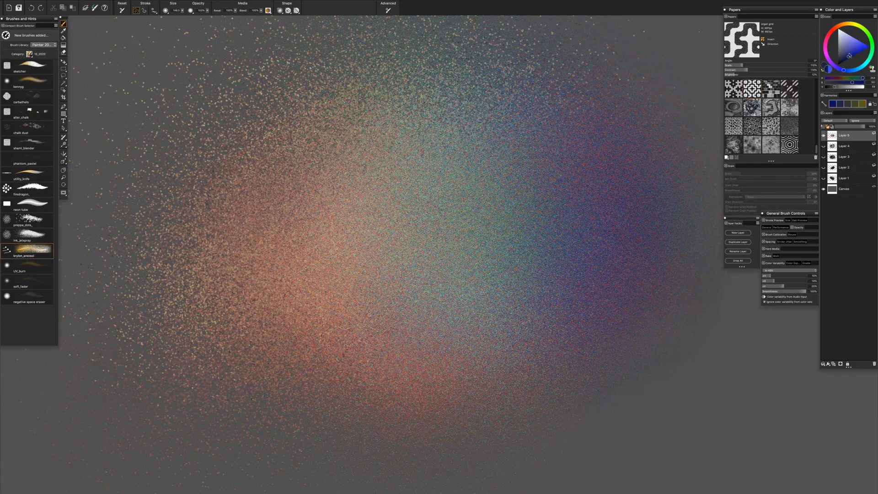
{"action": "left_click_drag", "start_coordinate": [621, 132], "coordinate": [629, 194]}
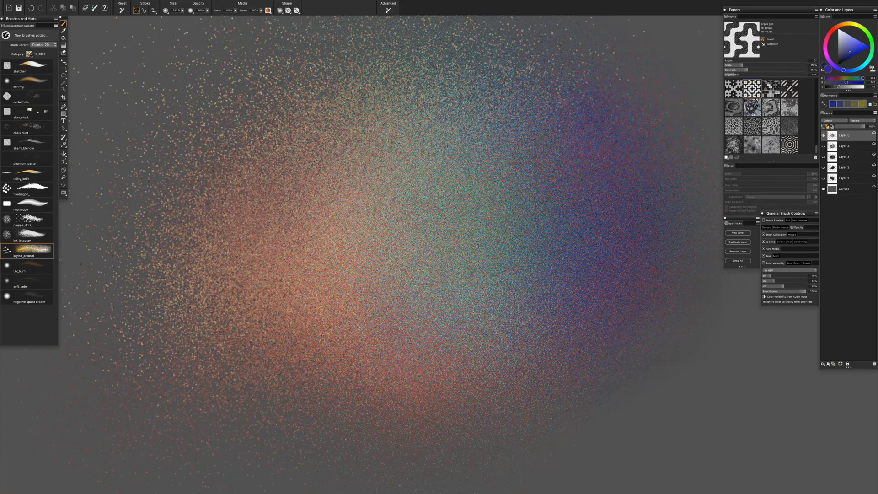
{"action": "left_click_drag", "start_coordinate": [606, 132], "coordinate": [583, 117]}
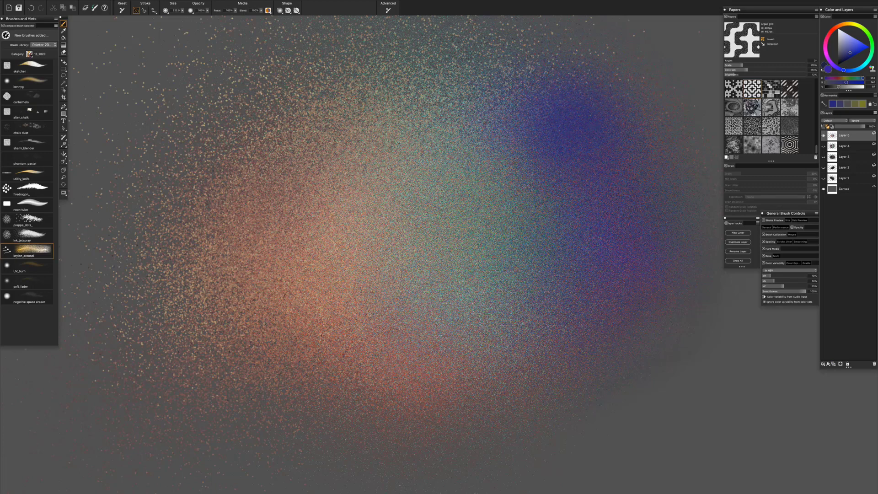
{"action": "left_click_drag", "start_coordinate": [454, 133], "coordinate": [464, 158]}
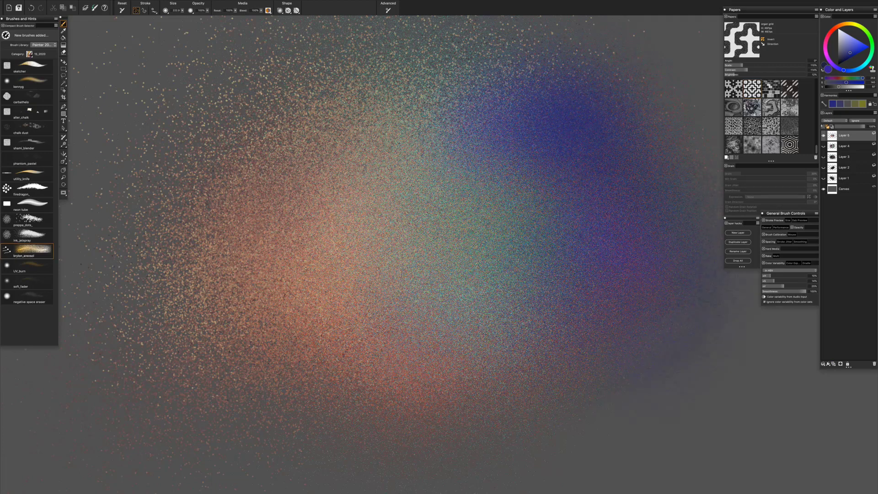
- Change the colour to purple and spray it over the dark blue patch at the cloud's upper right
{"action": "left_click", "coordinate": [828, 60]}
{"action": "left_click", "coordinate": [854, 50]}
{"action": "mouse_move", "coordinate": [590, 92]}
{"action": "left_mouse_down"}
{"action": "mouse_move", "coordinate": [508, 119]}
{"action": "mouse_move", "coordinate": [610, 144]}
{"action": "left_mouse_up"}
{"action": "mouse_move", "coordinate": [549, 84]}
{"action": "left_mouse_down"}
{"action": "mouse_move", "coordinate": [516, 128]}
{"action": "mouse_move", "coordinate": [514, 84]}
{"action": "mouse_move", "coordinate": [514, 117]}
{"action": "mouse_move", "coordinate": [478, 133]}
{"action": "mouse_move", "coordinate": [457, 115]}
{"action": "mouse_move", "coordinate": [504, 91]}
{"action": "mouse_move", "coordinate": [573, 91]}
{"action": "mouse_move", "coordinate": [534, 101]}
{"action": "mouse_move", "coordinate": [558, 96]}
{"action": "mouse_move", "coordinate": [542, 107]}
{"action": "mouse_move", "coordinate": [529, 82]}
{"action": "mouse_move", "coordinate": [456, 123]}
{"action": "left_mouse_up"}
- Set the colour to orange-red and spray a dense oval over the purple patch at the cloud's upper right
{"action": "left_click", "coordinate": [836, 27]}
{"action": "left_click", "coordinate": [854, 45]}
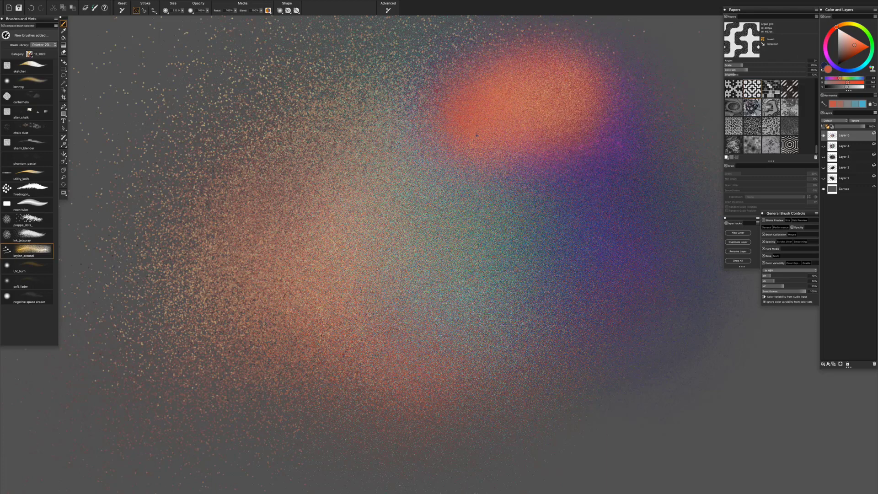
{"action": "left_click_drag", "start_coordinate": [500, 88], "coordinate": [519, 63]}
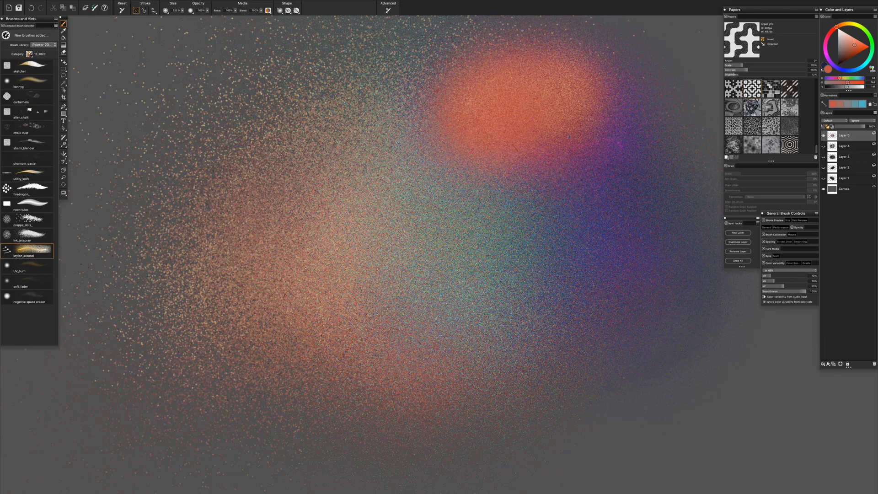
{"action": "mouse_move", "coordinate": [569, 138]}
{"action": "left_mouse_down"}
{"action": "mouse_move", "coordinate": [593, 181]}
{"action": "mouse_move", "coordinate": [532, 46]}
{"action": "mouse_move", "coordinate": [612, 94]}
{"action": "mouse_move", "coordinate": [564, 110]}
{"action": "mouse_move", "coordinate": [579, 108]}
{"action": "mouse_move", "coordinate": [496, 67]}
{"action": "left_mouse_up"}
- Pick a lighter orange and a yellow with the pop-up colour selector and spray them over the orange oval and its left edge
{"action": "key", "text": "alt+super+1"}
{"action": "left_click", "coordinate": [560, 79]}
{"action": "key", "text": "alt+super+1"}
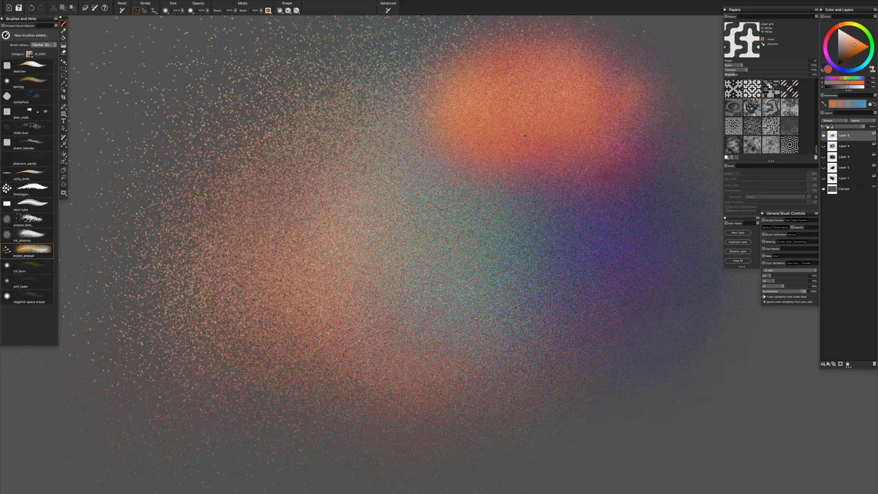
{"action": "key", "text": "alt+super+1"}
{"action": "left_click", "coordinate": [478, 98]}
{"action": "key", "text": "alt+super+1"}
{"action": "mouse_move", "coordinate": [458, 94]}
{"action": "left_mouse_down"}
{"action": "mouse_move", "coordinate": [490, 71]}
{"action": "mouse_move", "coordinate": [432, 110]}
{"action": "mouse_move", "coordinate": [448, 76]}
{"action": "mouse_move", "coordinate": [405, 128]}
{"action": "mouse_move", "coordinate": [382, 115]}
{"action": "mouse_move", "coordinate": [364, 165]}
{"action": "left_mouse_up"}
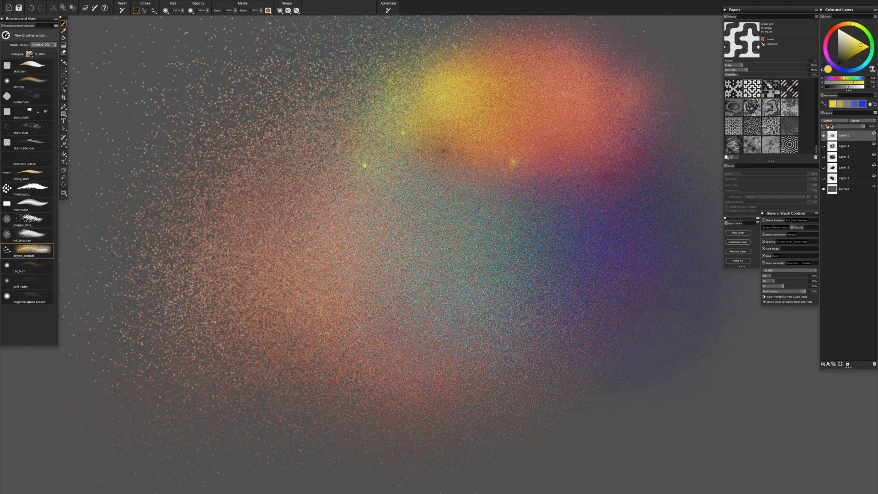
- Select the UV_burn brush, set a very dark red, and burn a small glow into the purple area below the orange oval
{"action": "left_click", "coordinate": [27, 266]}
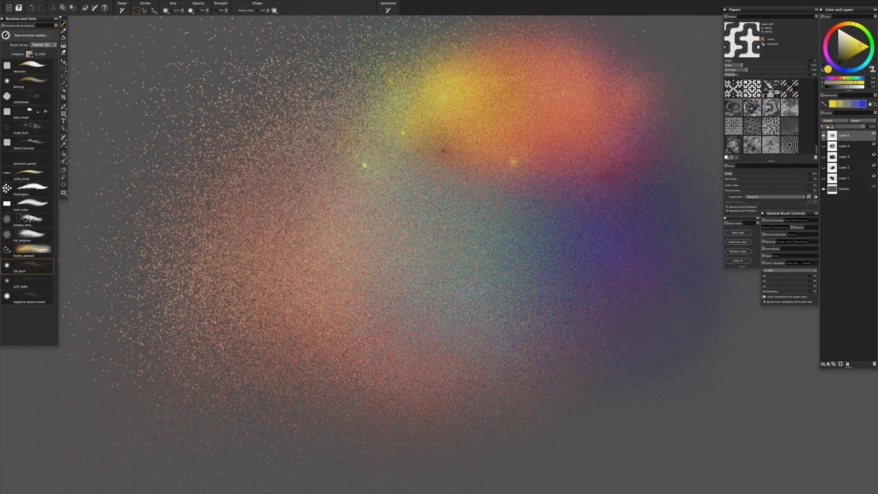
{"action": "left_click", "coordinate": [833, 30]}
{"action": "left_click", "coordinate": [842, 61]}
{"action": "left_click_drag", "start_coordinate": [842, 61], "coordinate": [840, 63]}
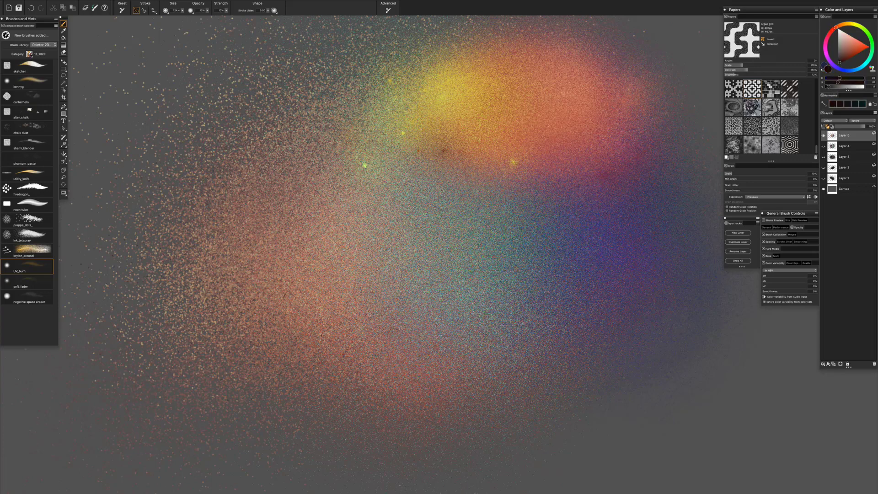
{"action": "mouse_move", "coordinate": [630, 187]}
{"action": "left_mouse_down"}
{"action": "mouse_move", "coordinate": [618, 196]}
{"action": "mouse_move", "coordinate": [662, 203]}
{"action": "left_mouse_up"}
{"action": "left_click_drag", "start_coordinate": [840, 62], "coordinate": [842, 62]}
{"action": "left_click", "coordinate": [844, 70]}
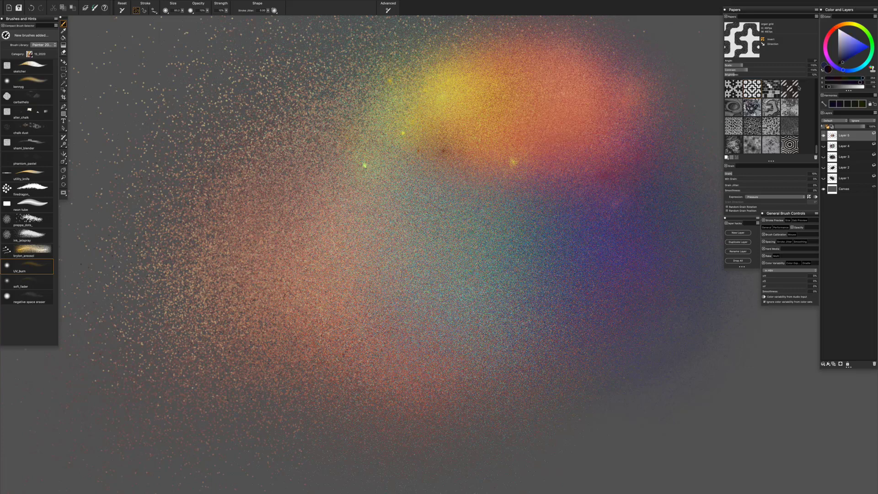
{"action": "key", "text": "super+z"}
- Set the colour back to very dark red and burn a bright glow into the yellow end of the oval with UV_burn
{"action": "left_click", "coordinate": [836, 28]}
{"action": "left_click_drag", "start_coordinate": [845, 61], "coordinate": [842, 63]}
{"action": "left_click", "coordinate": [452, 88]}
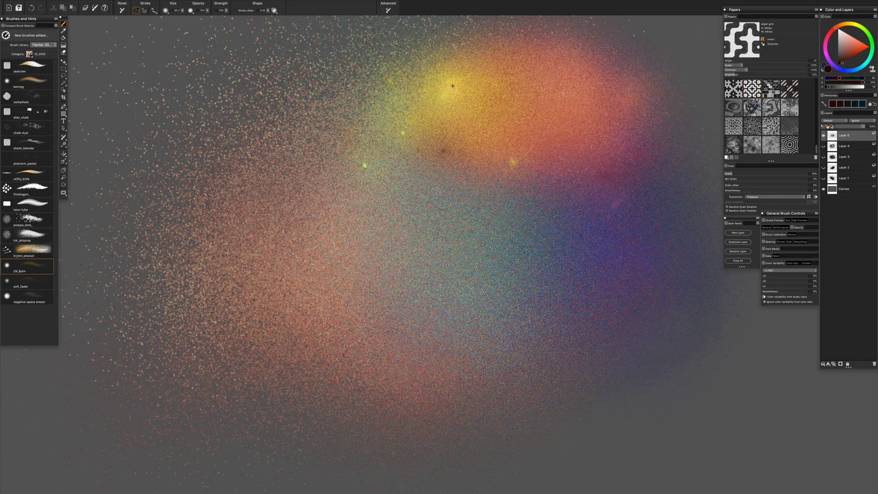
{"action": "left_click_drag", "start_coordinate": [460, 105], "coordinate": [508, 126]}
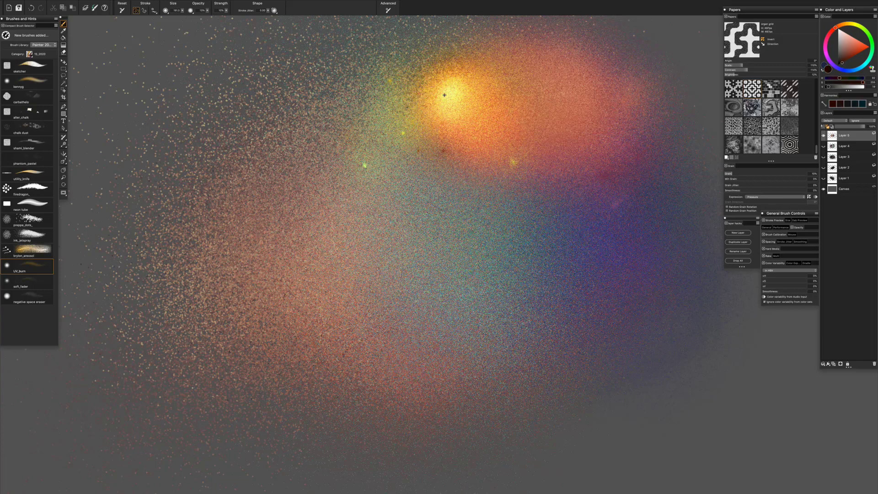
- Switch to the ink_jetspray brush and spray light blue and bright red over the glowing yellow area
{"action": "left_click", "coordinate": [28, 235]}
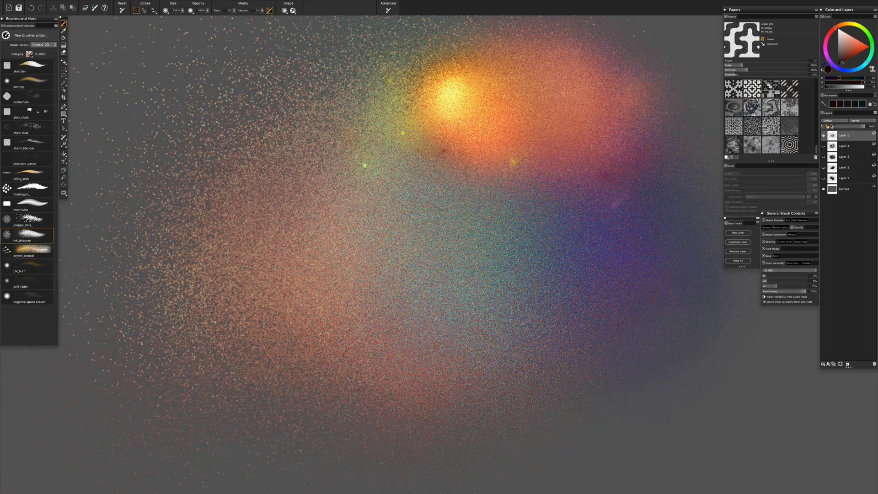
{"action": "left_click_drag", "start_coordinate": [867, 61], "coordinate": [861, 68]}
{"action": "left_click", "coordinate": [869, 47]}
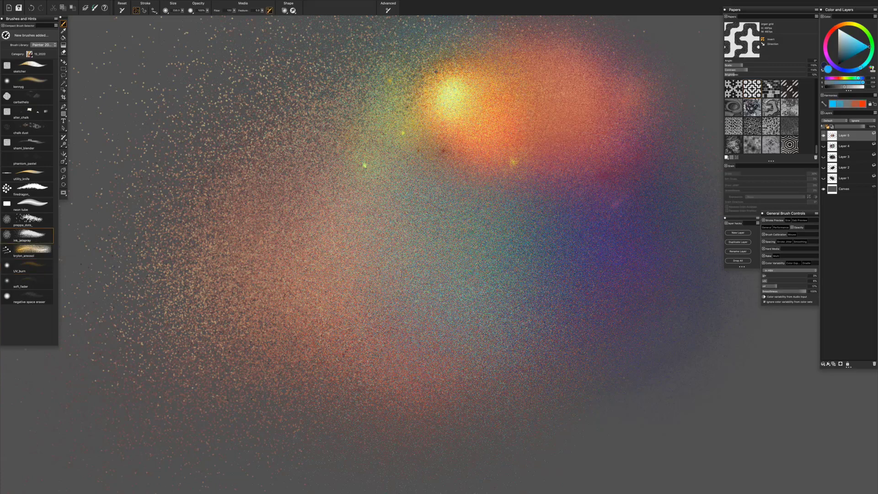
{"action": "left_click", "coordinate": [835, 29]}
{"action": "left_click", "coordinate": [868, 47]}
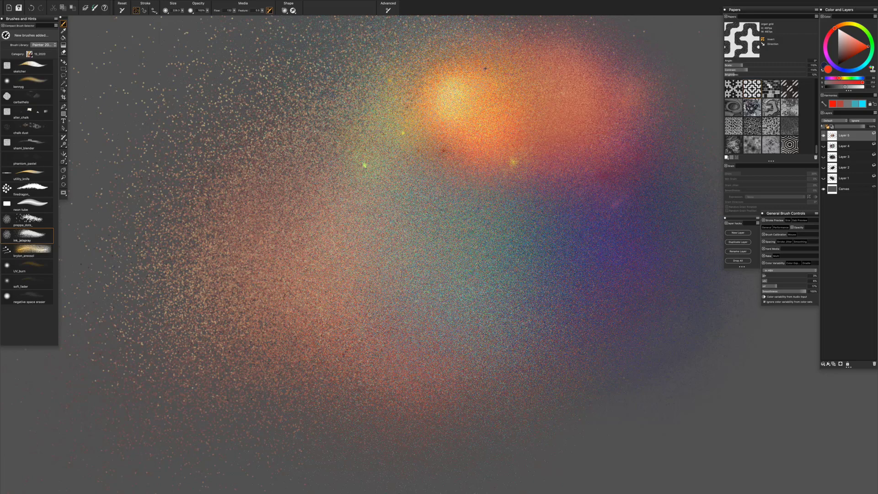
- Add a new layer, set its blend mode to Screen, and spray red around the glow
{"action": "left_click", "coordinate": [834, 364]}
{"action": "left_click", "coordinate": [836, 121]}
{"action": "left_click", "coordinate": [835, 164]}
{"action": "left_click", "coordinate": [862, 50]}
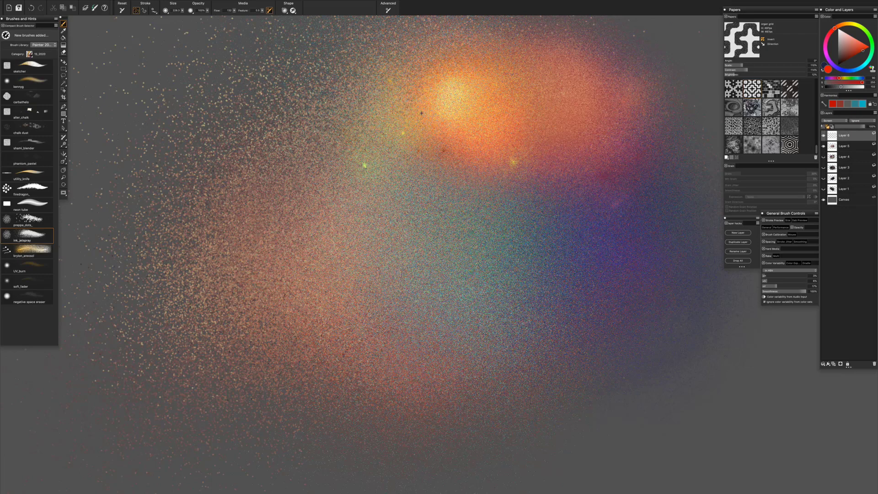
{"action": "left_click", "coordinate": [868, 47]}
- Spray yellow-green, pale cyan and crimson around the glow on the Screen layer
{"action": "left_click", "coordinate": [861, 27]}
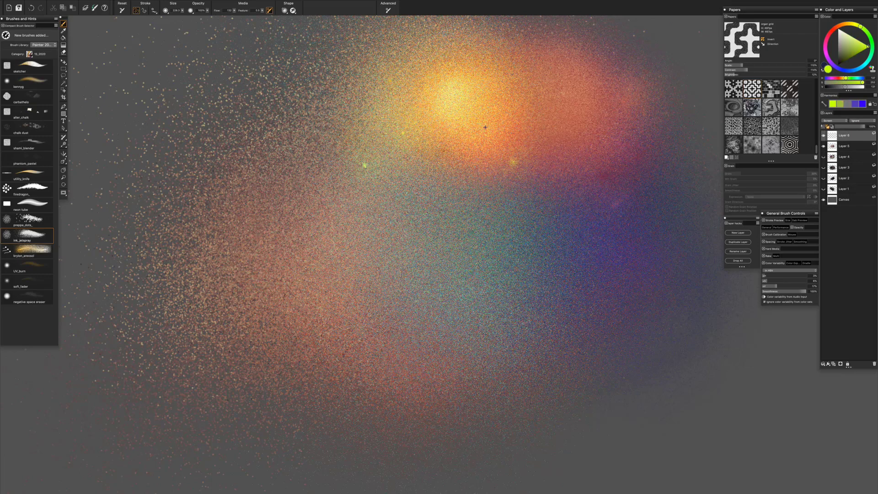
{"action": "left_click", "coordinate": [864, 66]}
{"action": "left_click", "coordinate": [850, 36]}
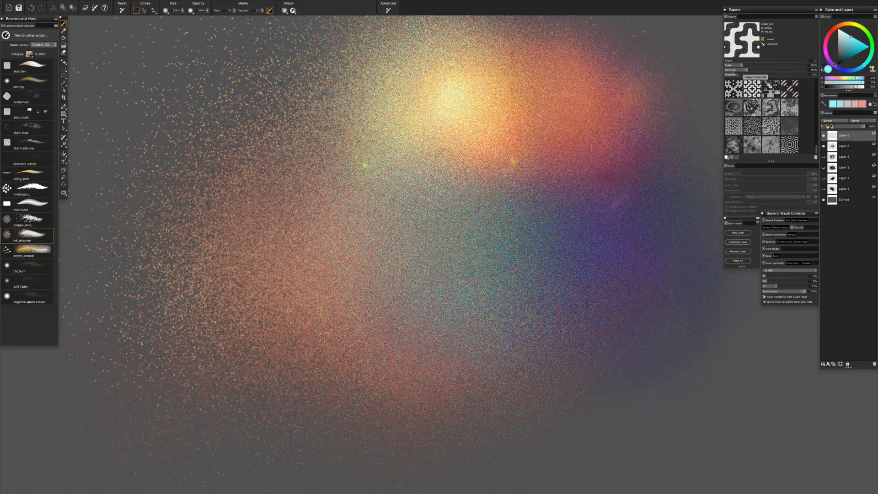
{"action": "left_click", "coordinate": [828, 37]}
{"action": "left_click", "coordinate": [869, 46]}
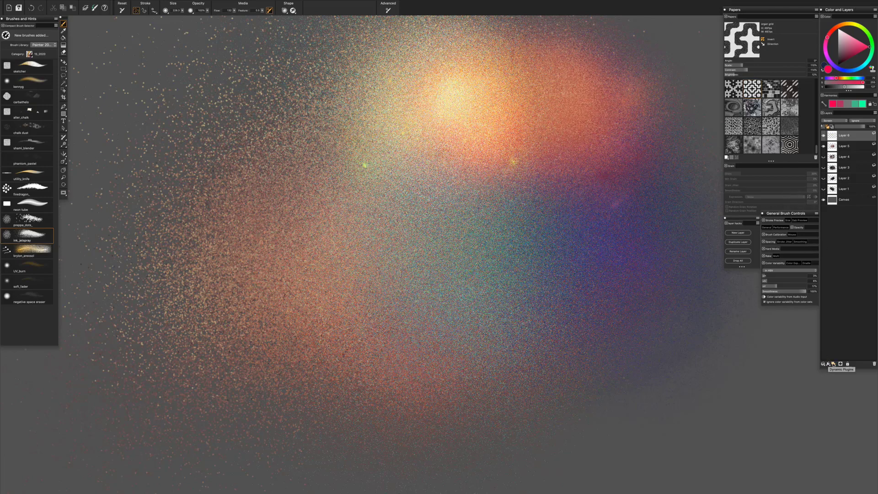
- Add another layer, choose the swirled paper texture in the second visible row, and select the carbathells brush
{"action": "left_click", "coordinate": [834, 364]}
{"action": "left_click", "coordinate": [771, 108]}
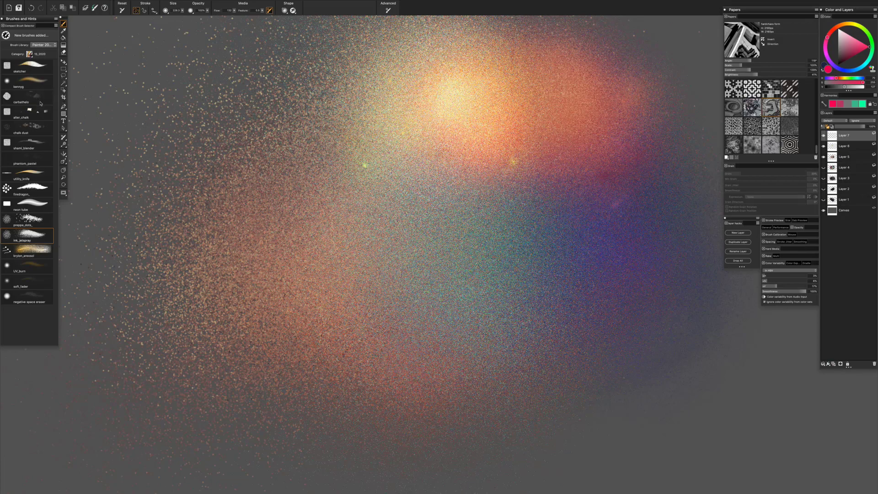
{"action": "left_click", "coordinate": [18, 97]}
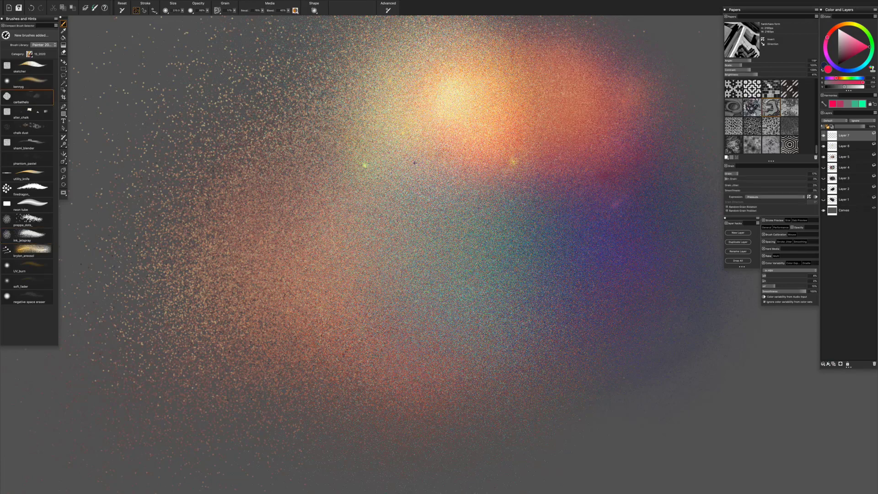